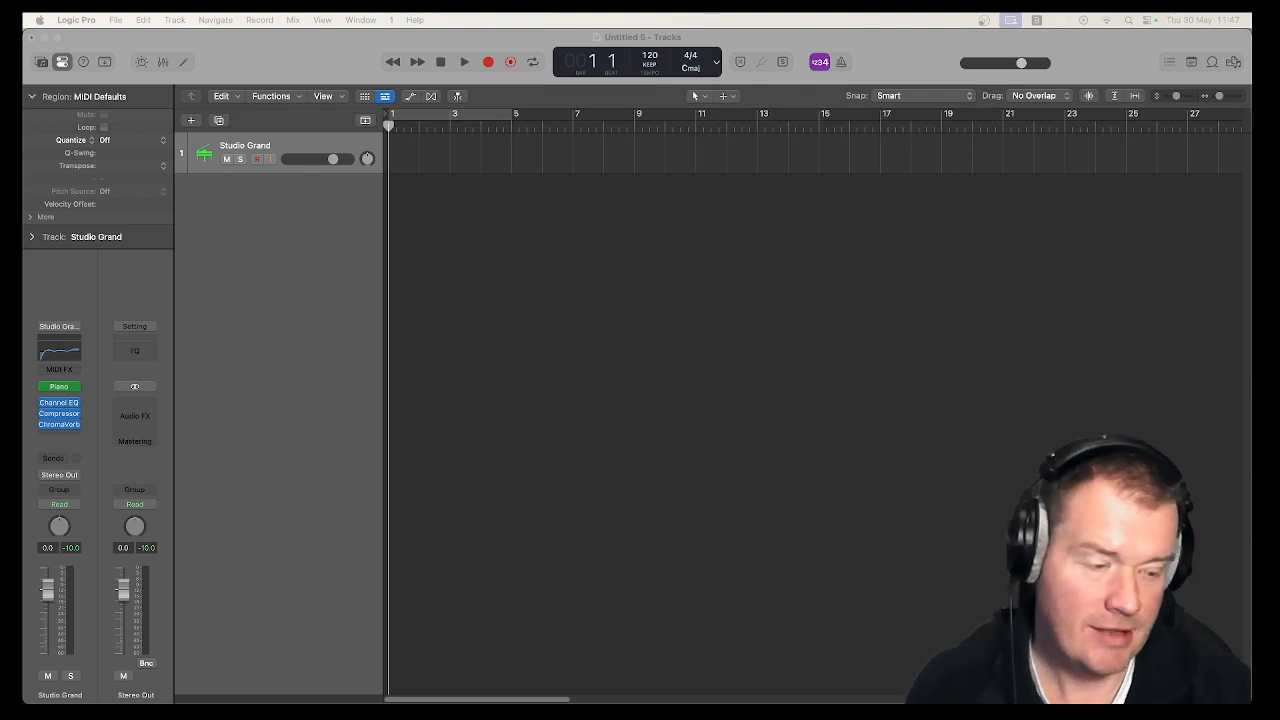
# Import "SpotifyMate.com - Believe - Live - Kahuna.mp3" from the Logic Stem Splitter folder in Finder onto a new audio track at bar 1.
pyautogui.click(320, 227)
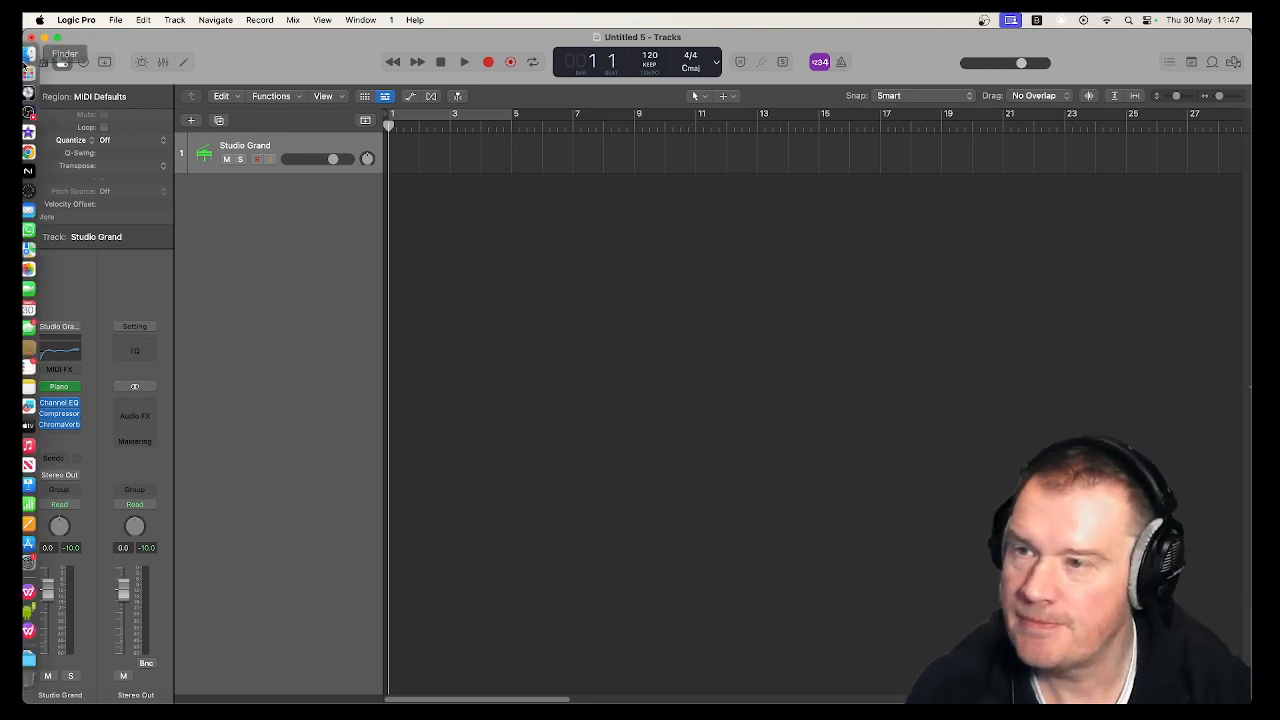
pyautogui.click(38, 56)
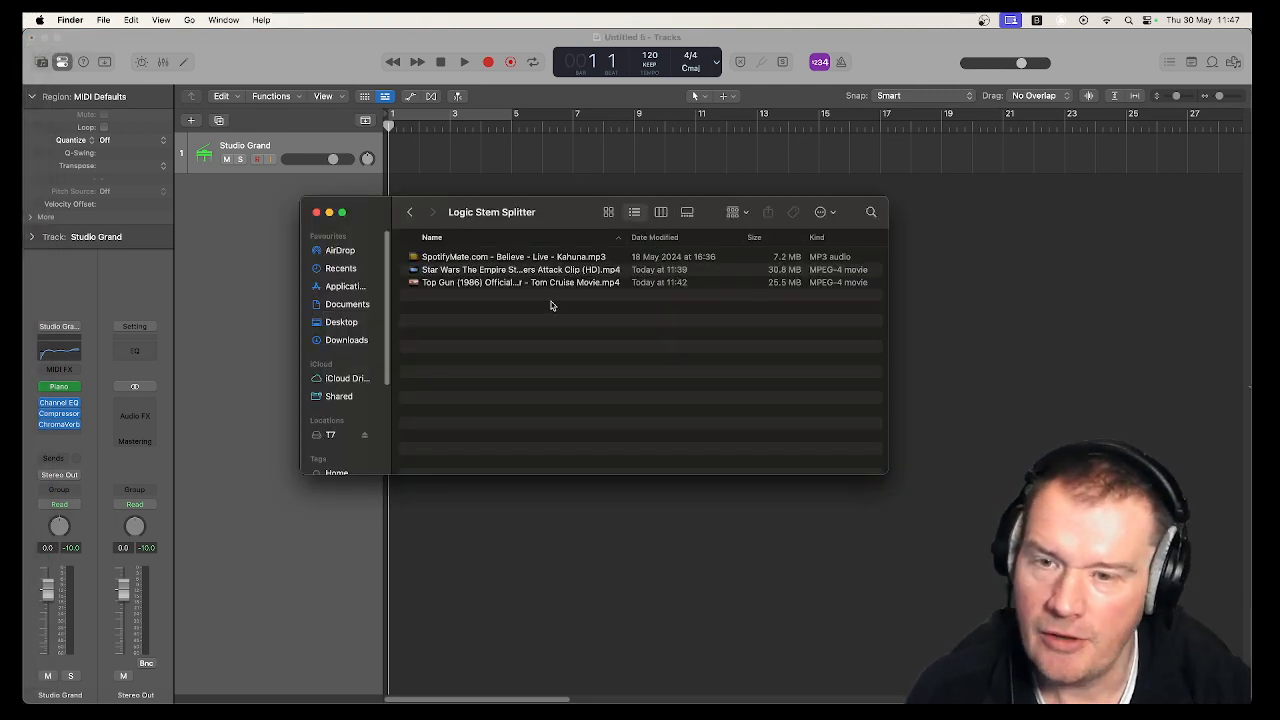
pyautogui.moveTo(549, 213); pyautogui.dragTo(535, 353)
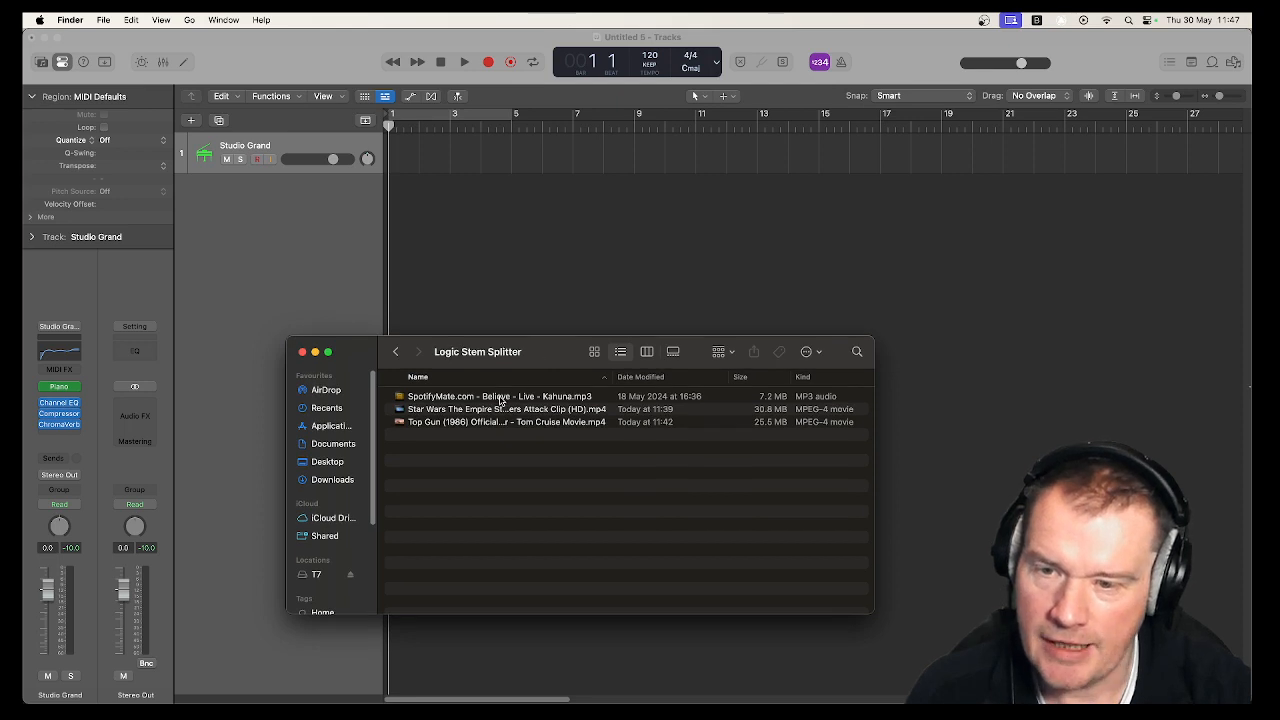
pyautogui.moveTo(500, 400); pyautogui.dragTo(390, 228)
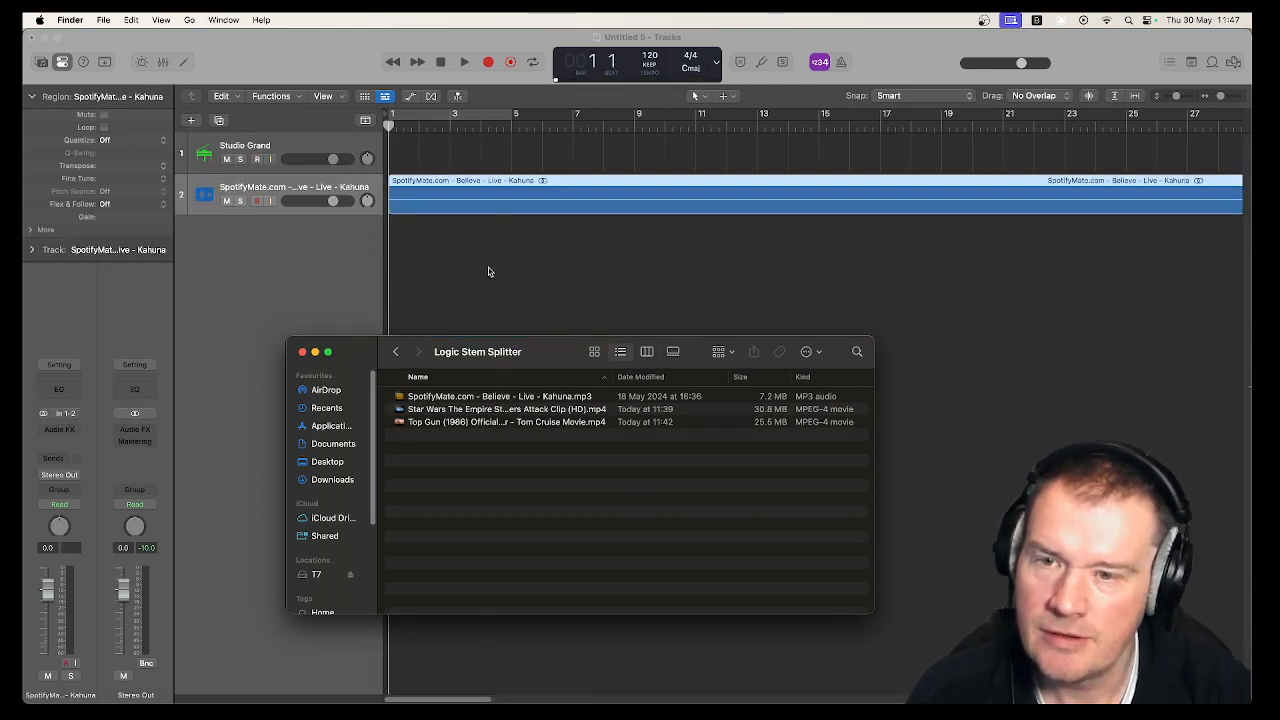
pyautogui.click(488, 268)
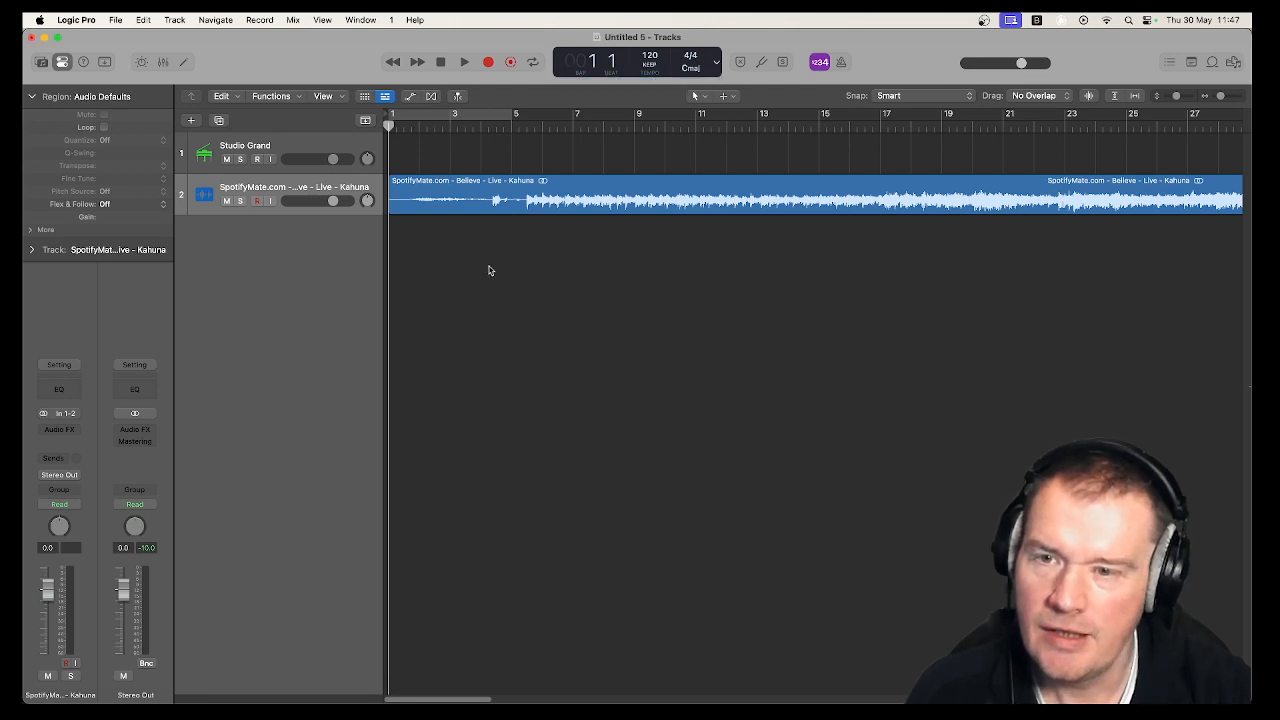
# Audition the imported song from bar 4 and from several other points such as bar 17, and stop playback.
pyautogui.click(421, 125)
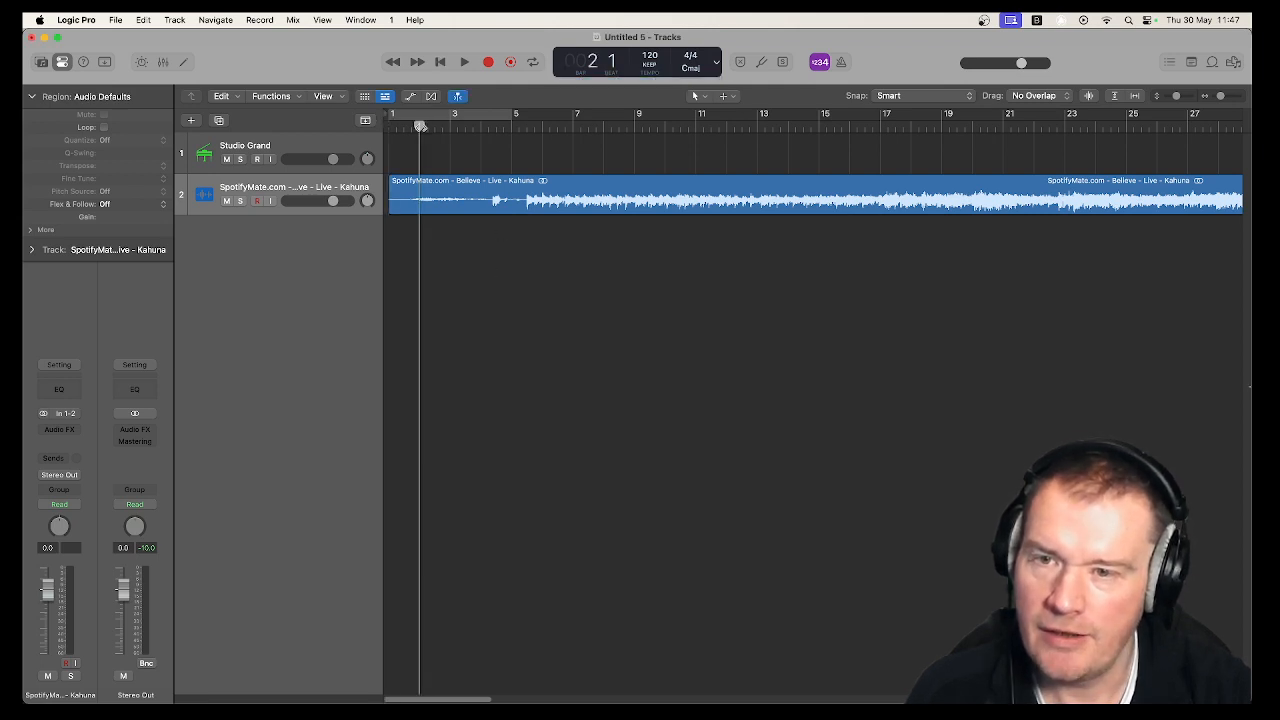
pyautogui.click(480, 126)
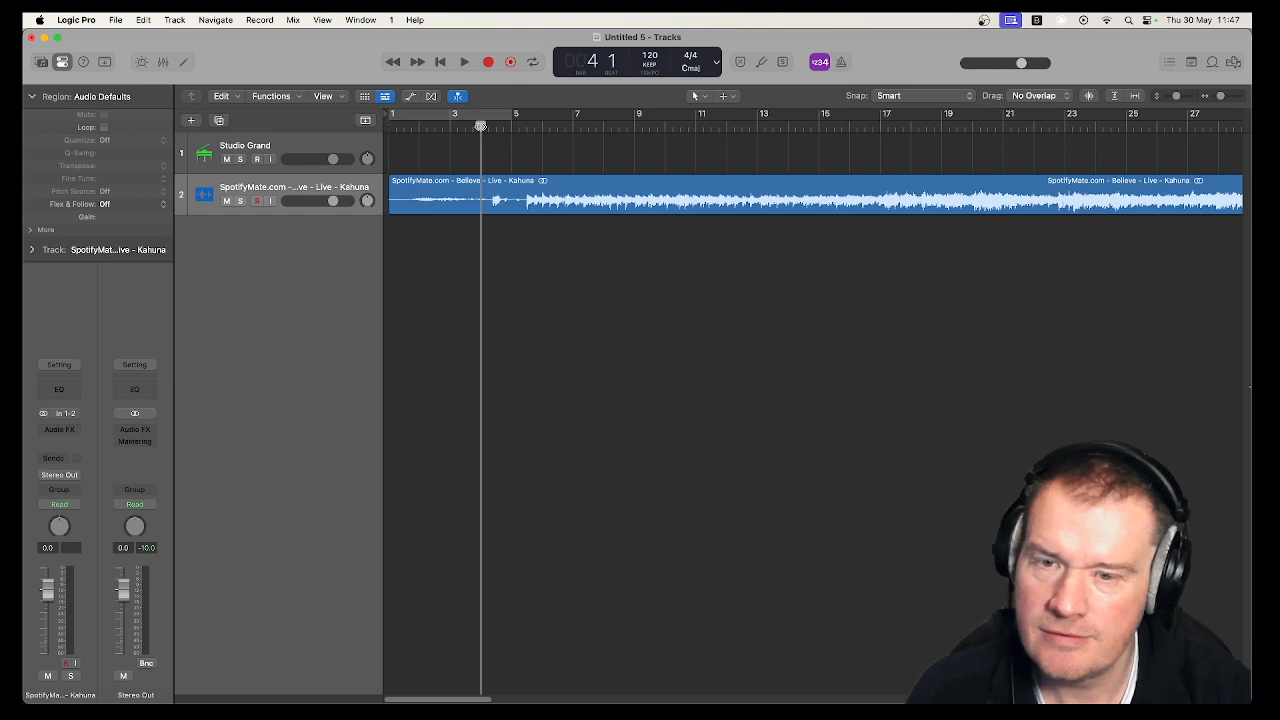
pyautogui.press('space')
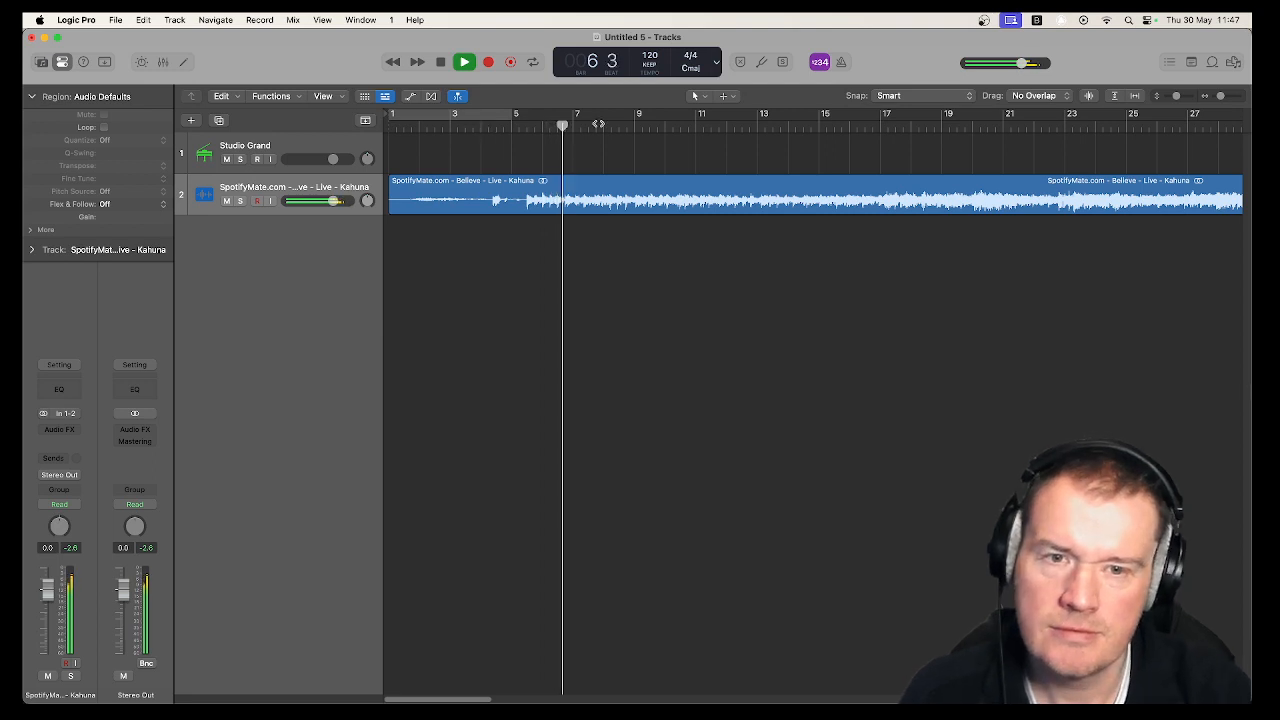
pyautogui.click(883, 129)
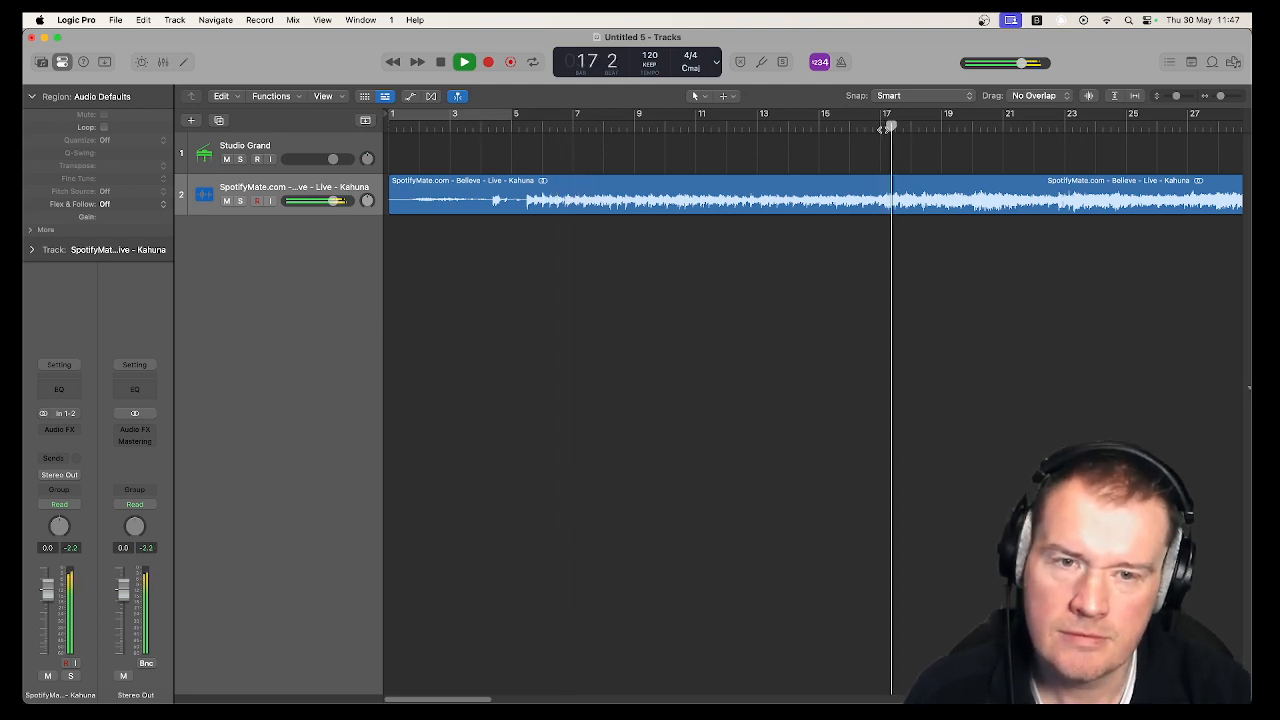
pyautogui.click(962, 129)
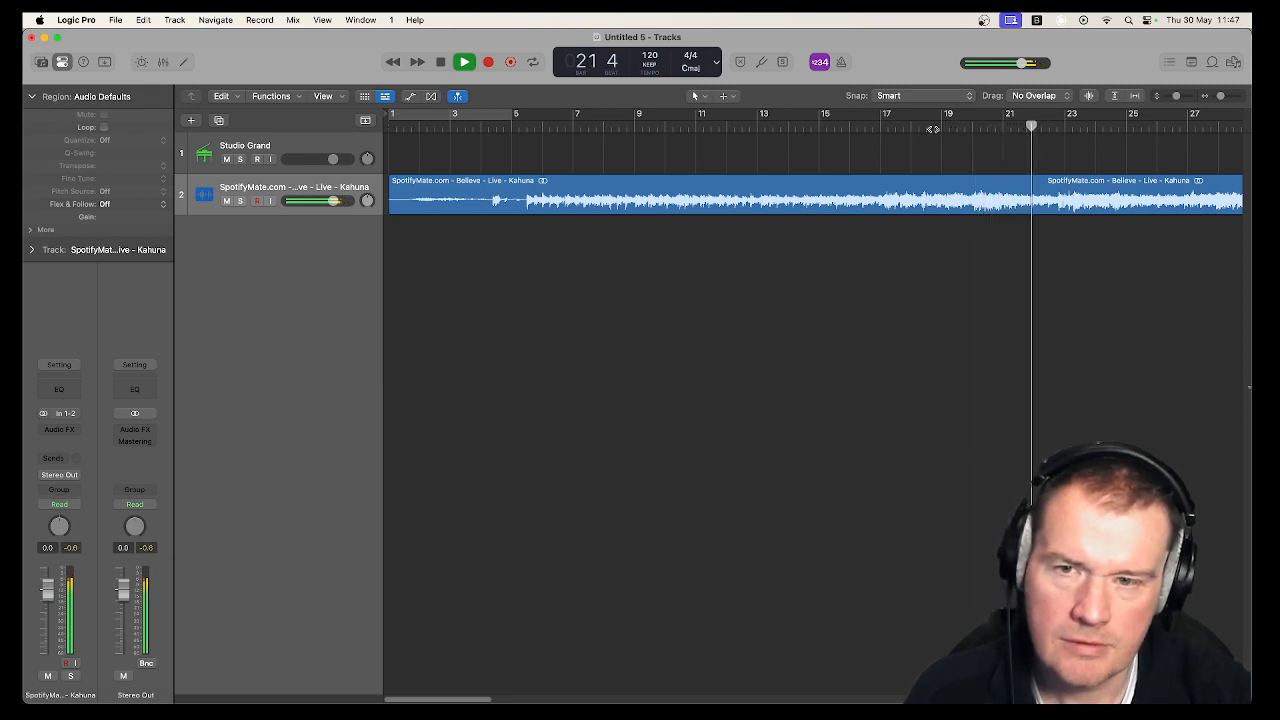
pyautogui.click(539, 121)
pyautogui.click(440, 62)
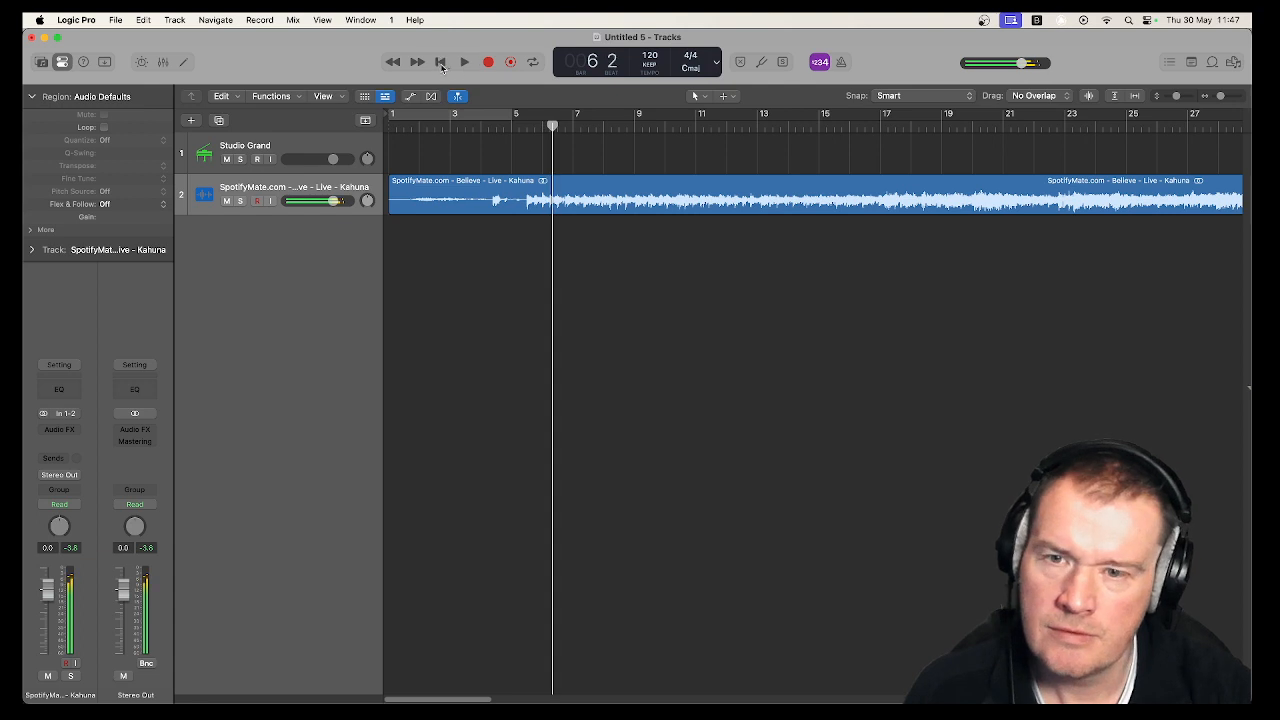
# Split the imported song region into Vocals, Drums, Bass and Other stems with Stem Splitter.
pyautogui.click(476, 184)
pyautogui.rightClick(476, 184)
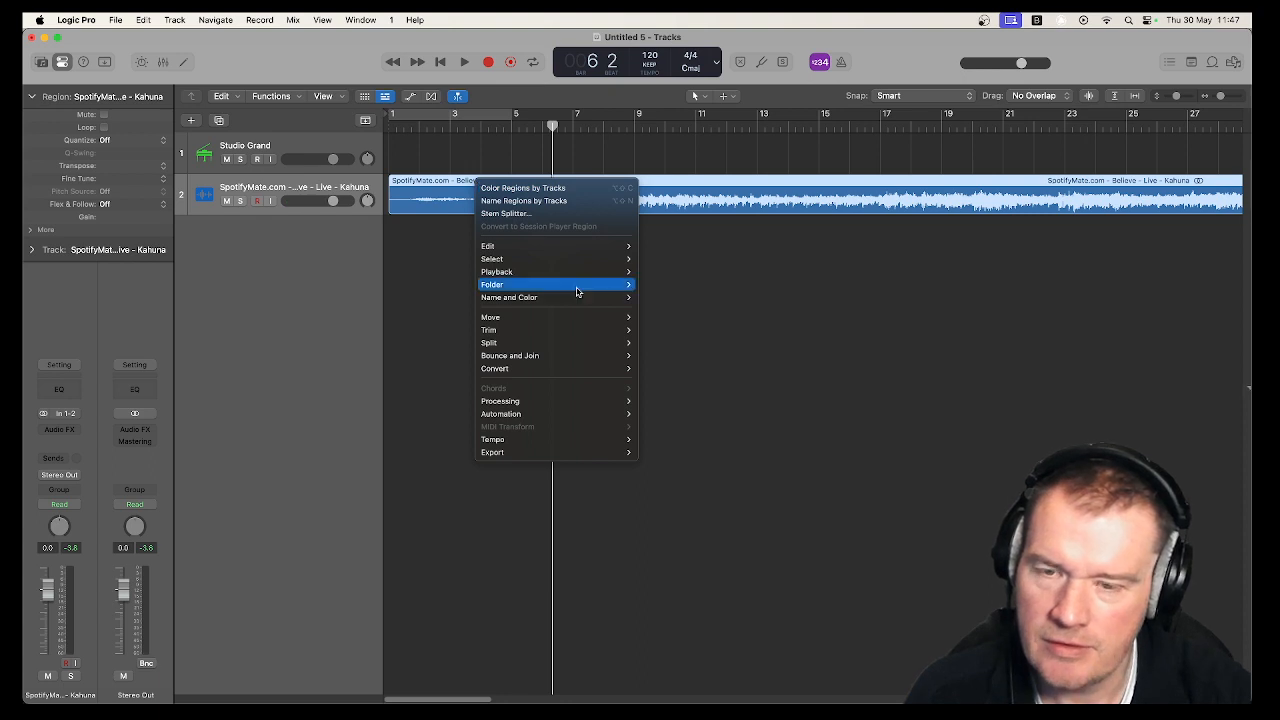
pyautogui.moveTo(595, 349)
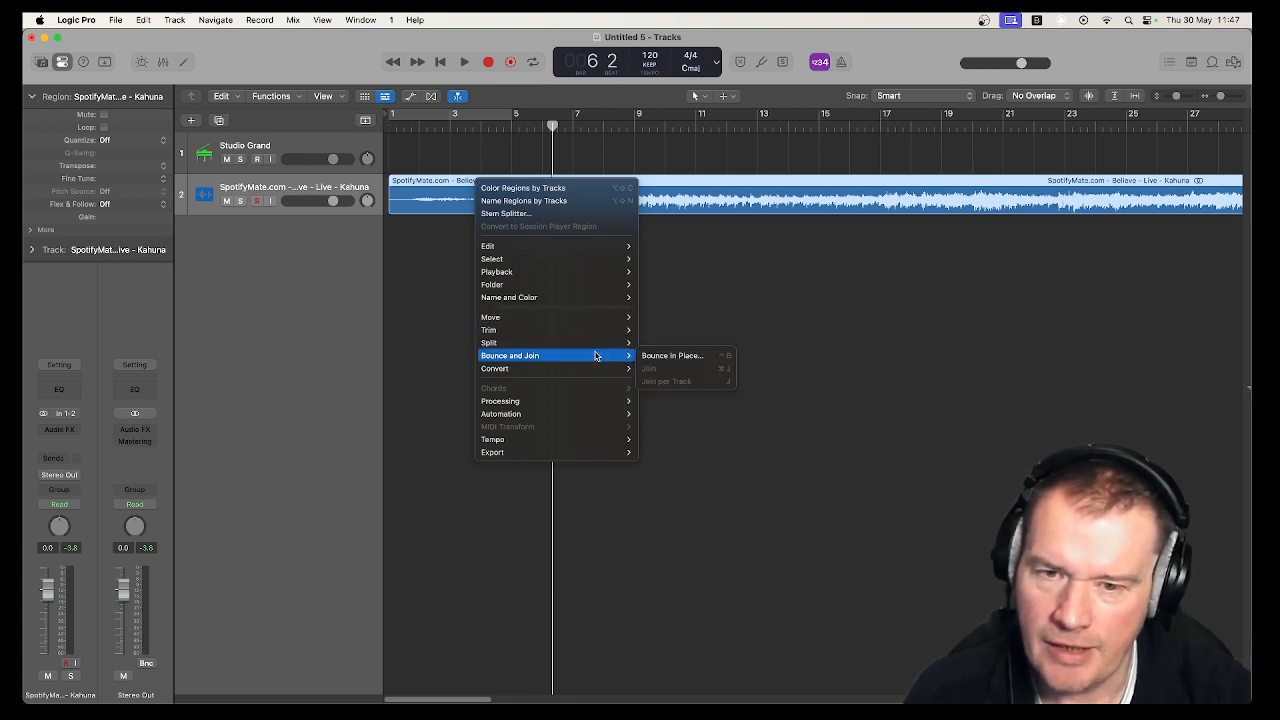
pyautogui.moveTo(597, 400)
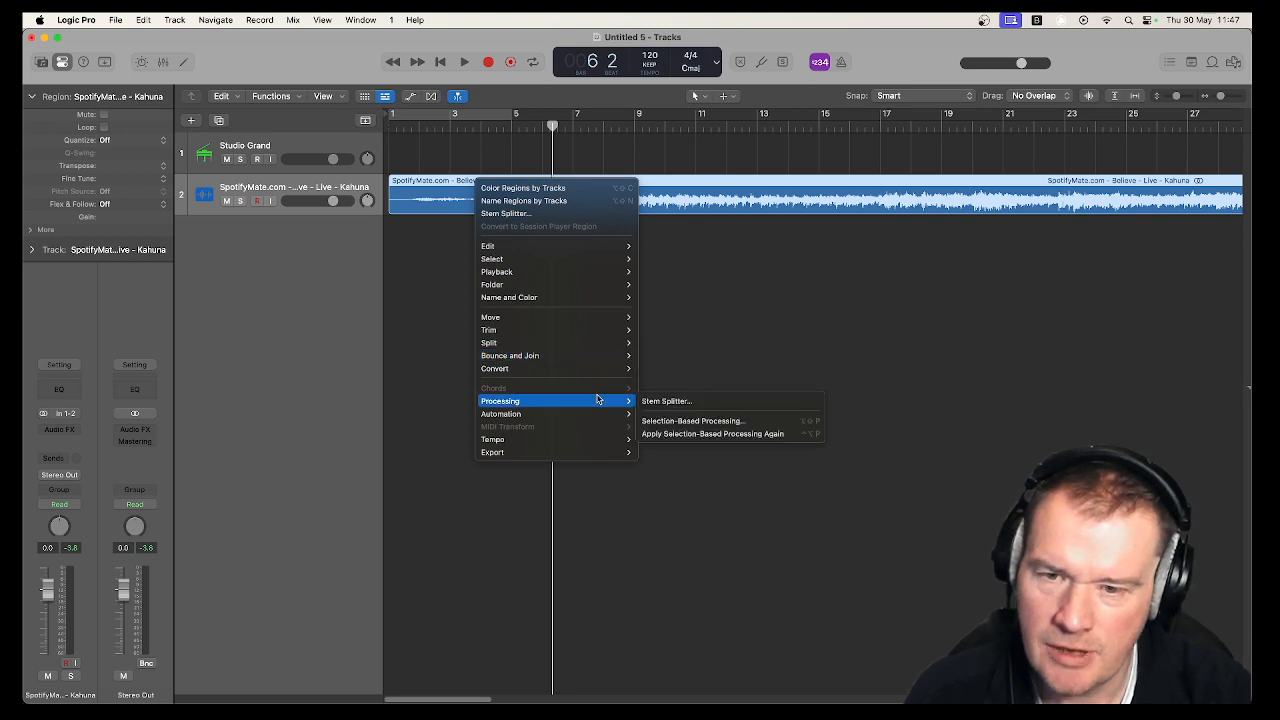
pyautogui.click(695, 403)
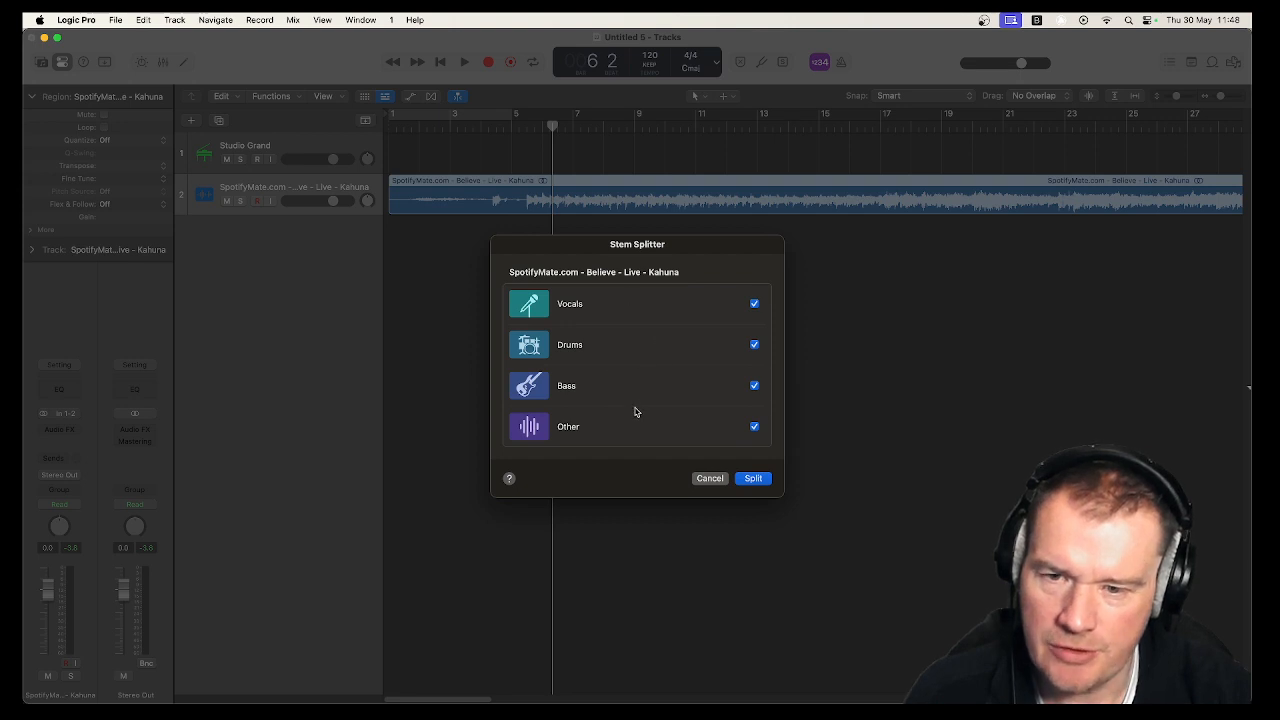
pyautogui.click(753, 478)
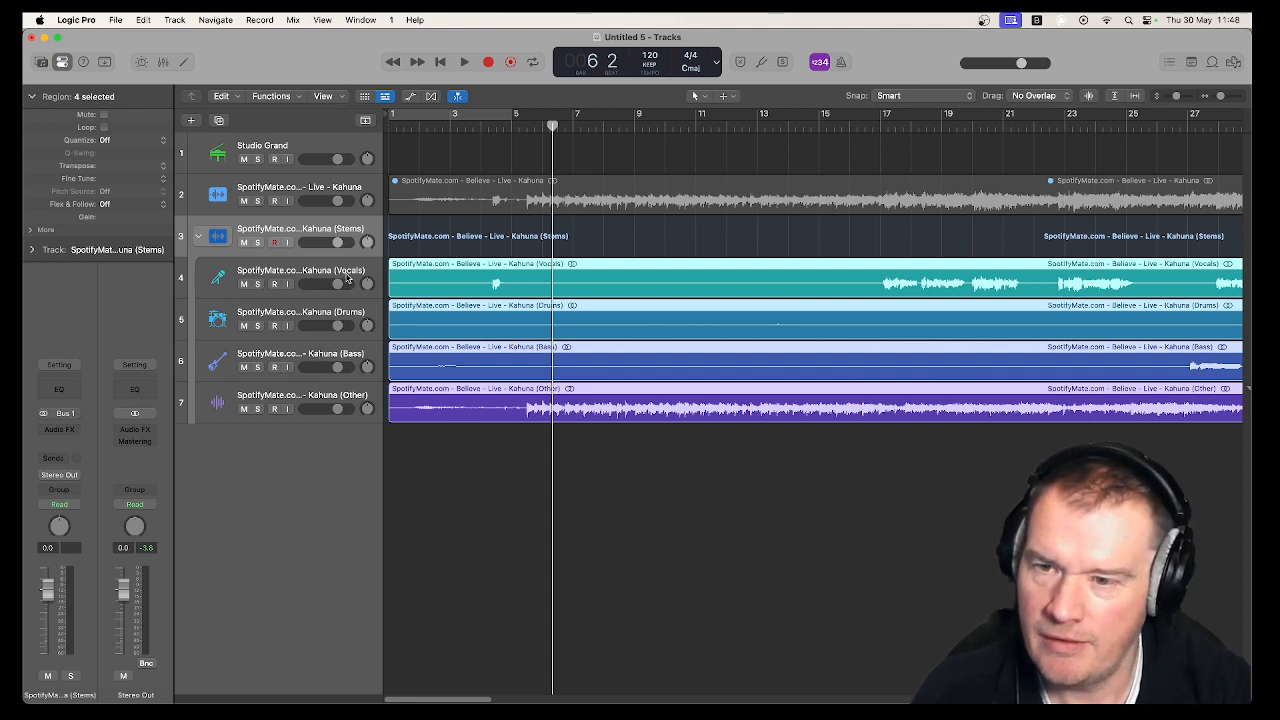
# Solo the Vocals stem and listen to it from bar 17.
pyautogui.click(257, 284)
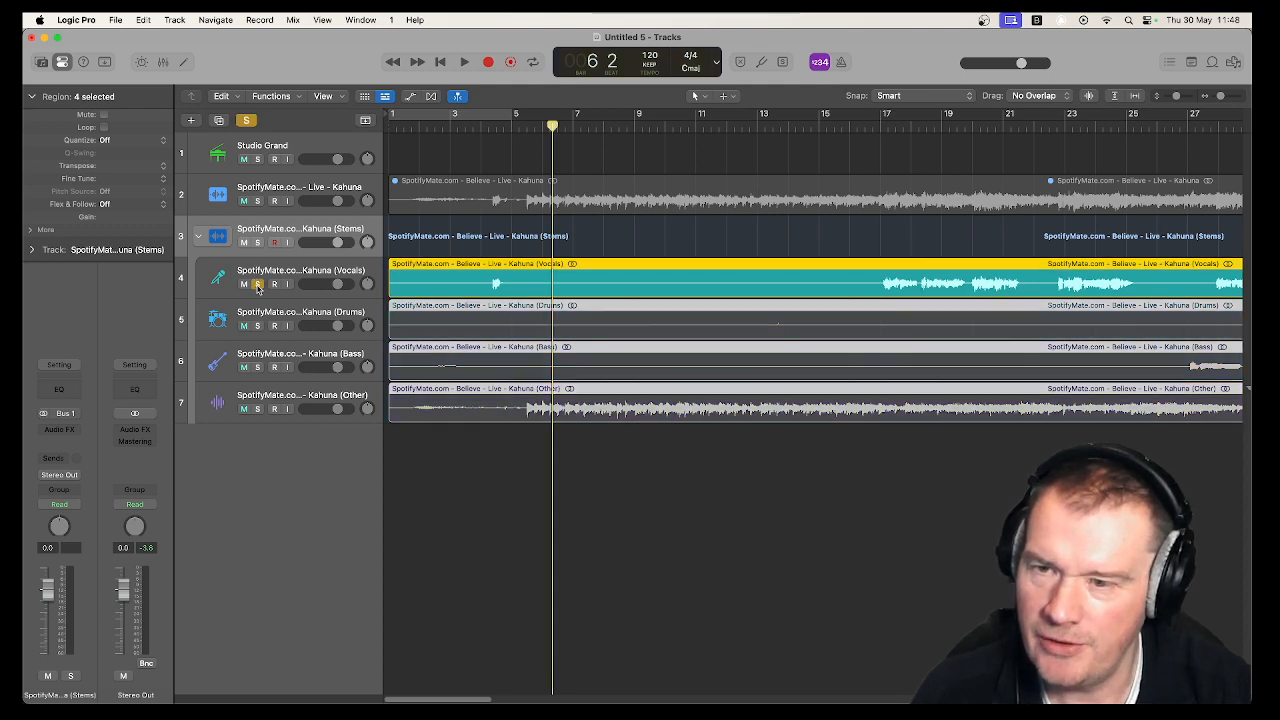
pyautogui.click(882, 127)
pyautogui.press('space')
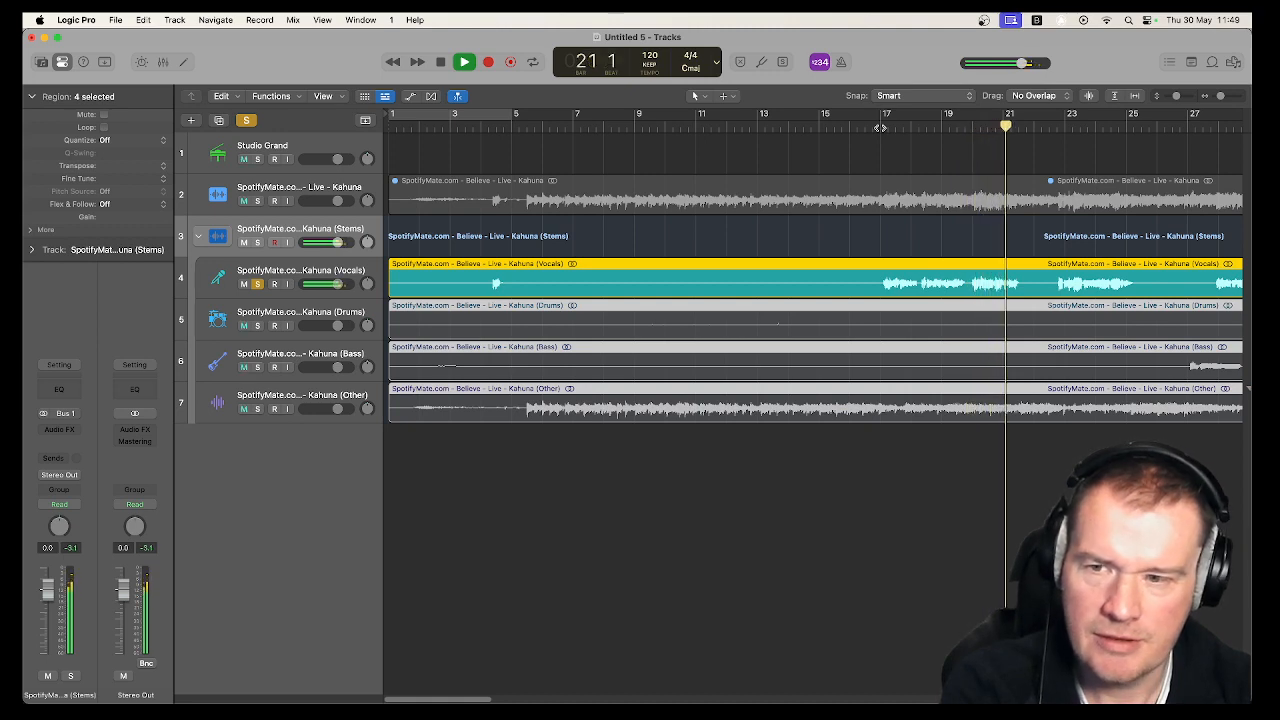
pyautogui.press('space')
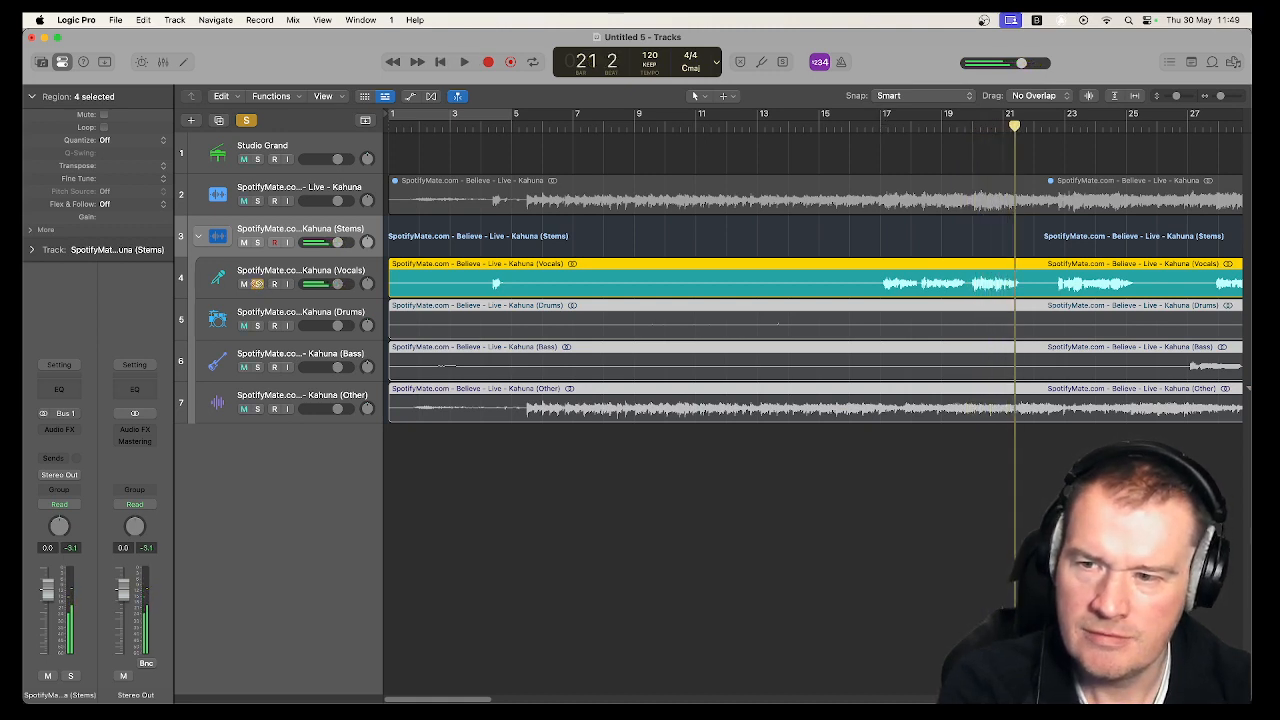
# Solo the original song track in place of the Vocals stem and play it from bar 17 for comparison.
pyautogui.click(257, 200)
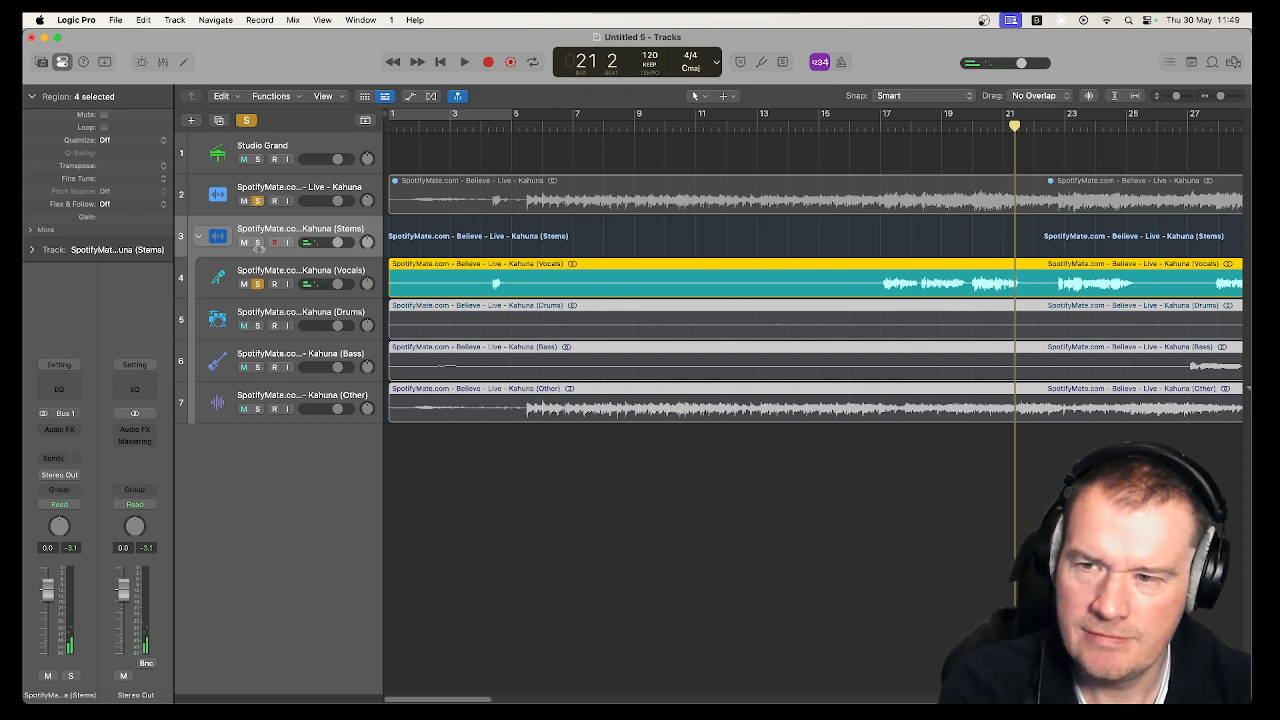
pyautogui.click(257, 283)
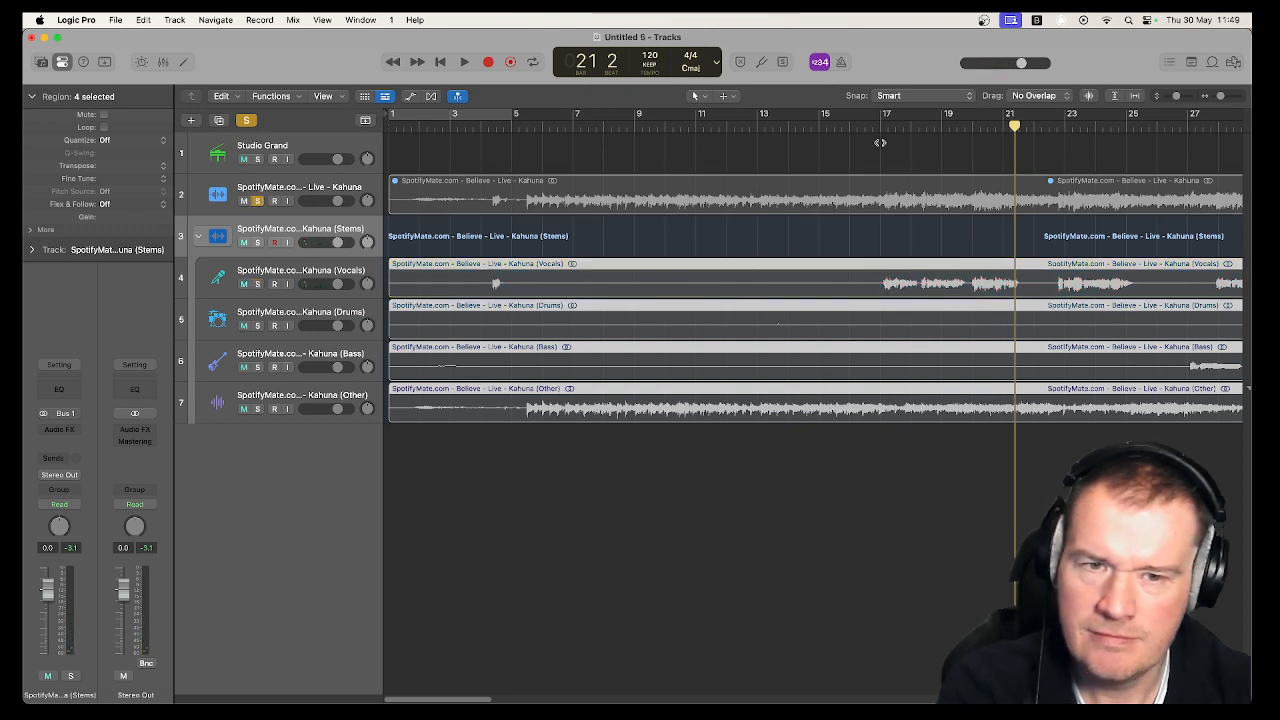
pyautogui.click(934, 122)
pyautogui.doubleClick(881, 122)
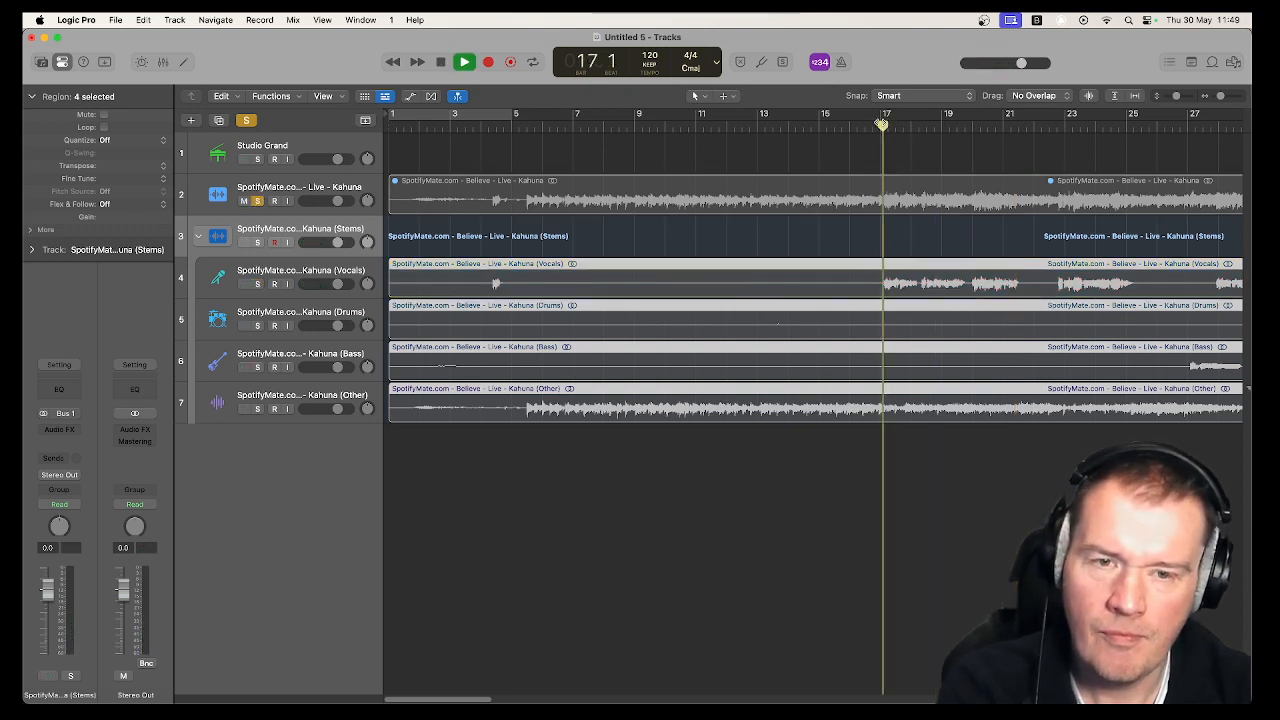
pyautogui.press('space')
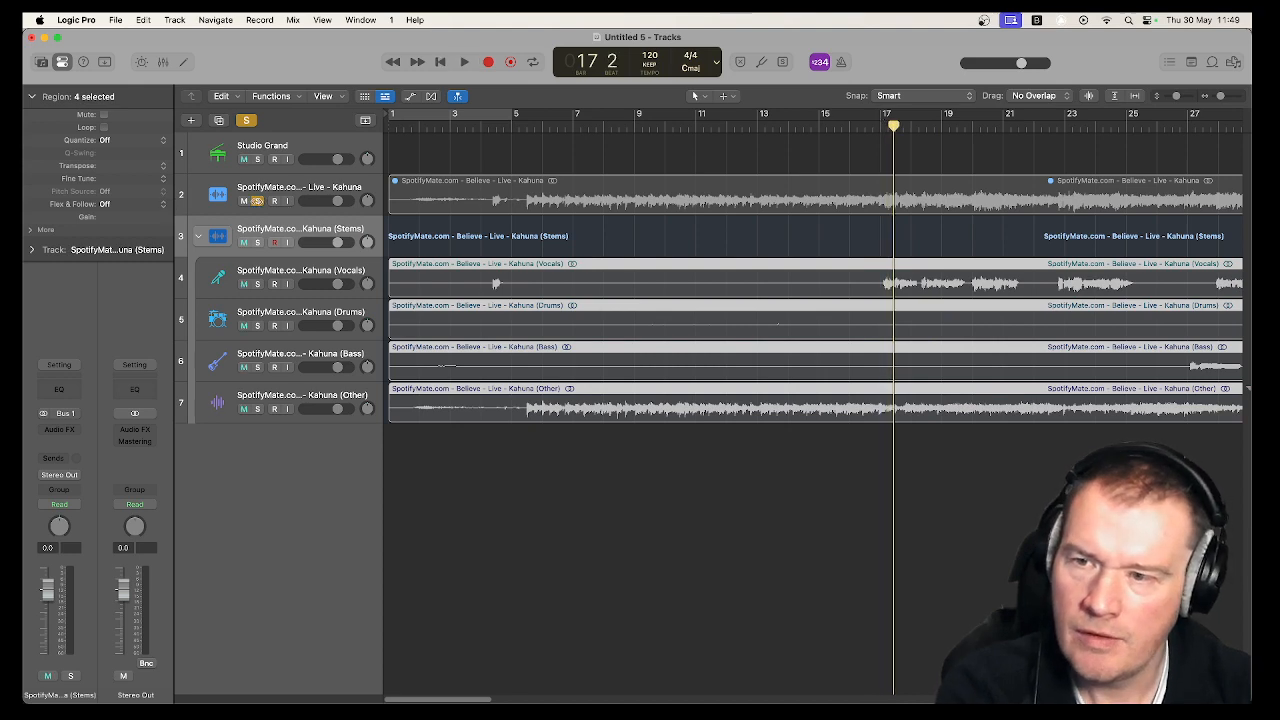
# Replay the Vocals stem soloed from bar 17 instead of the original track, and clear its solo.
pyautogui.click(257, 201)
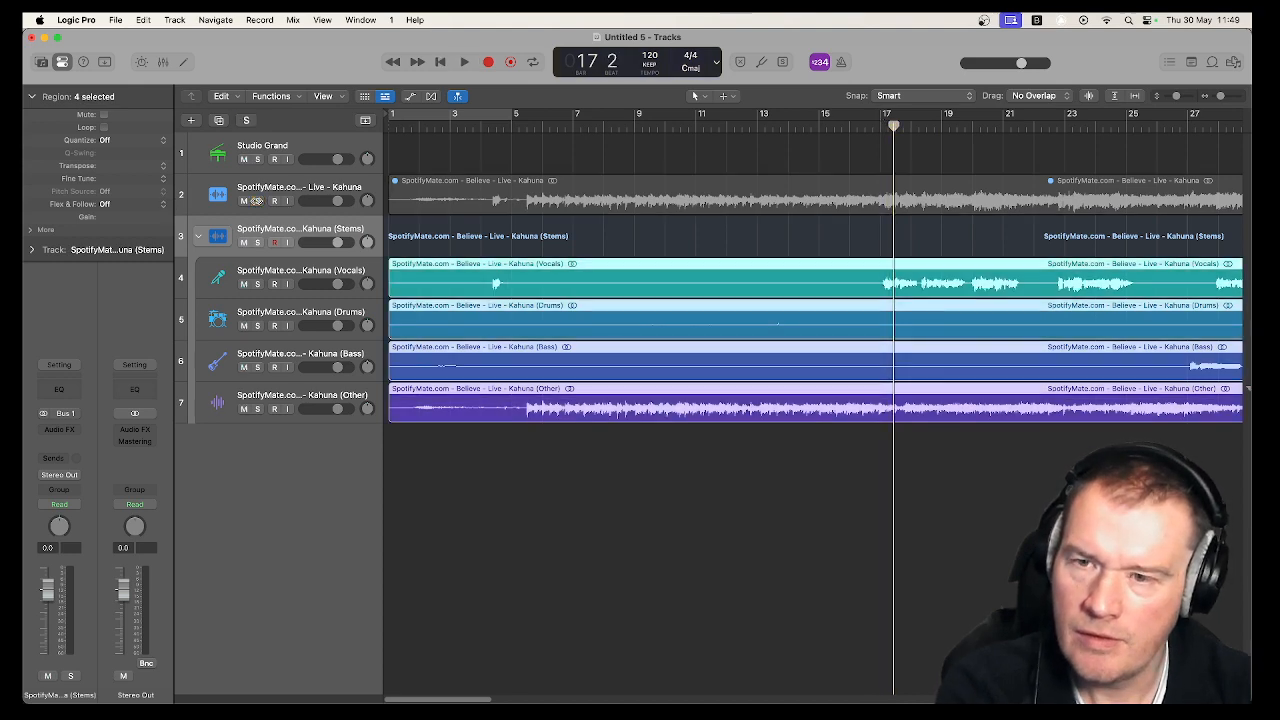
pyautogui.click(256, 284)
pyautogui.press('space')
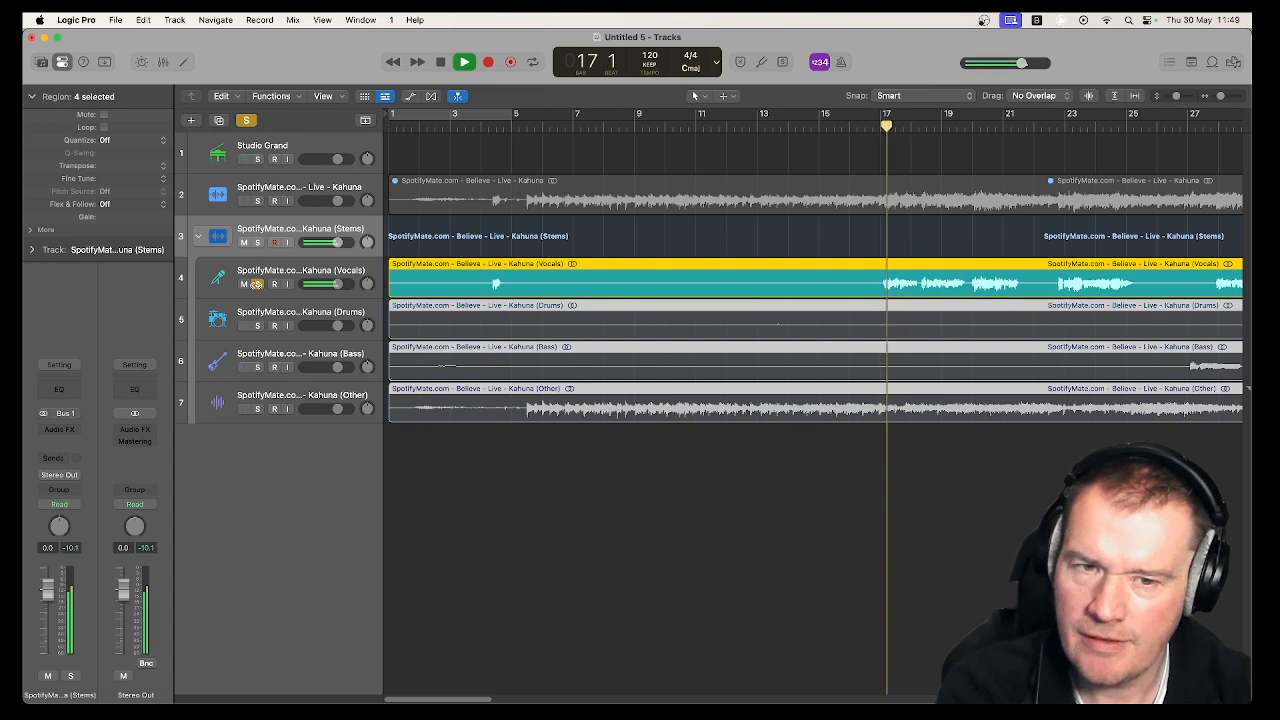
pyautogui.press('space')
pyautogui.click(256, 284)
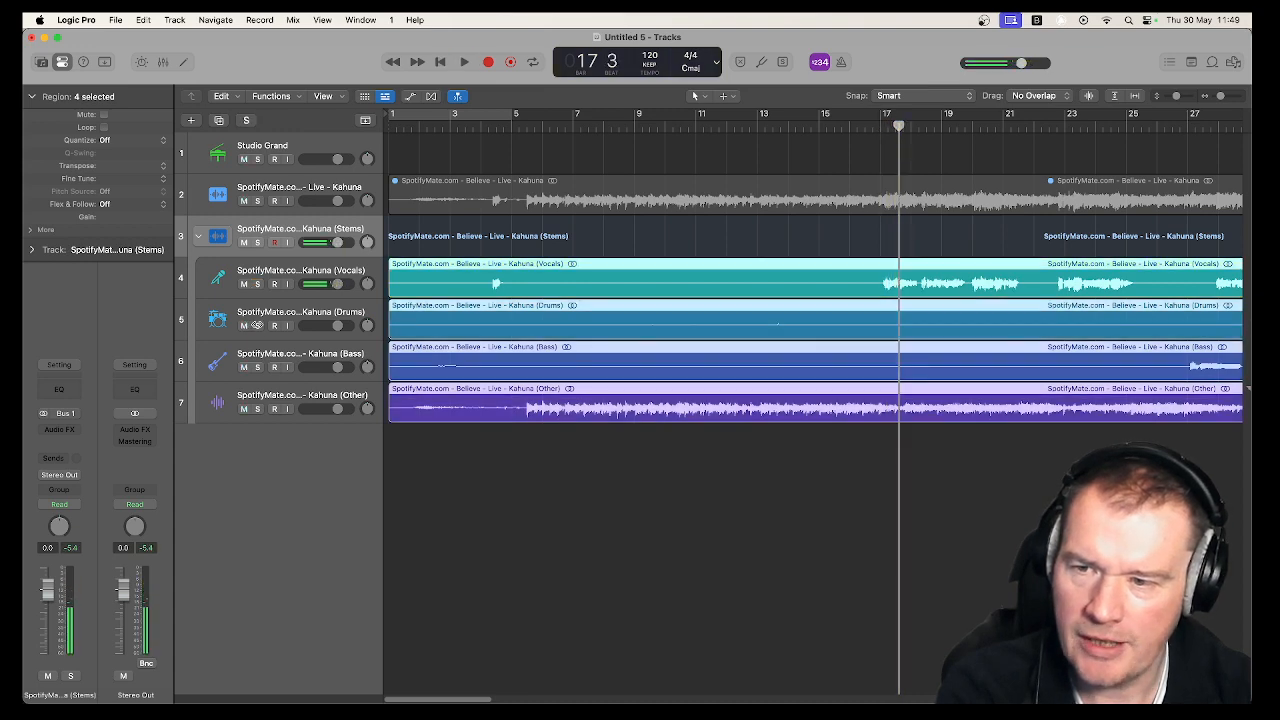
# Solo the Drums stem and play it from bar 38, just before the drums come in.
pyautogui.click(257, 325)
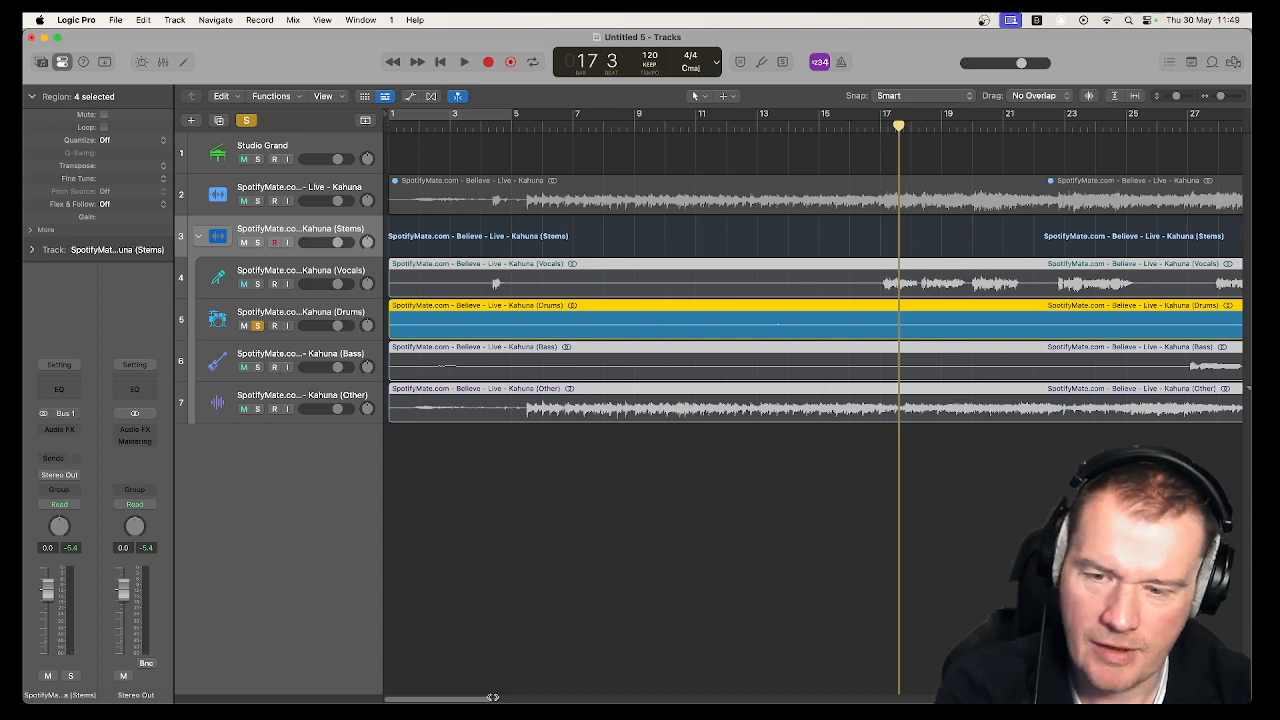
pyautogui.moveTo(493, 697); pyautogui.dragTo(576, 694)
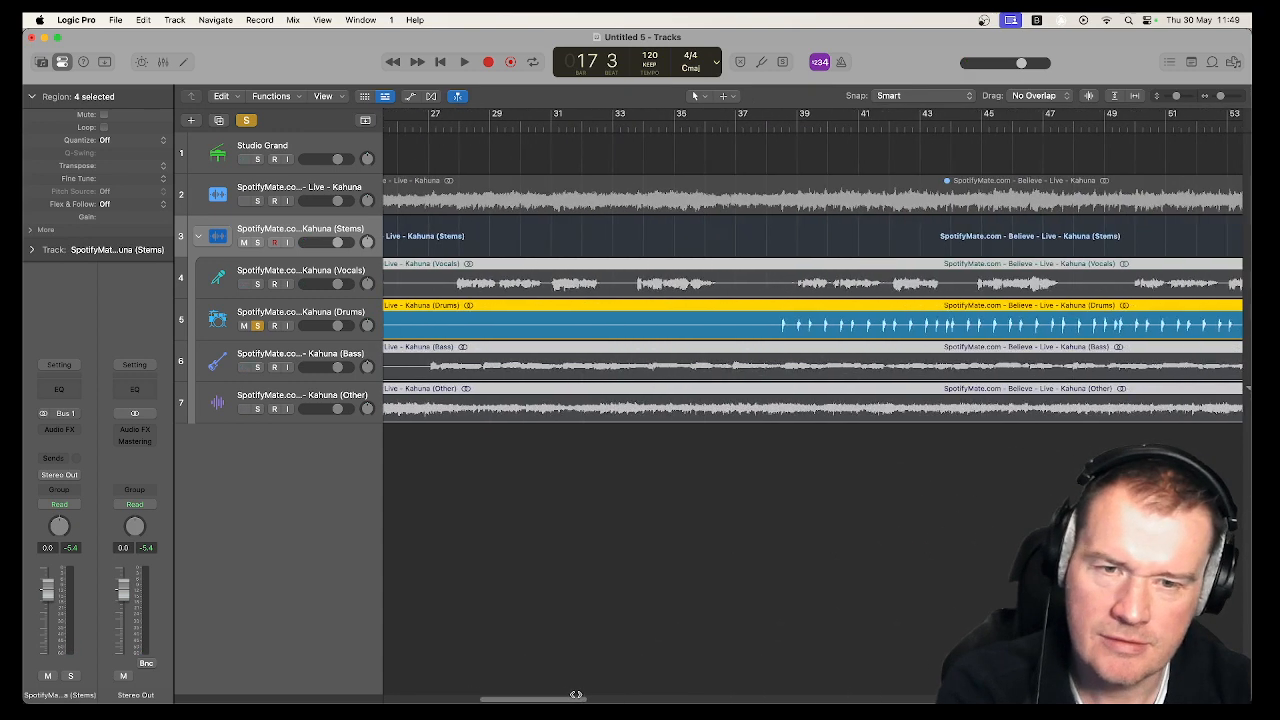
pyautogui.click(766, 125)
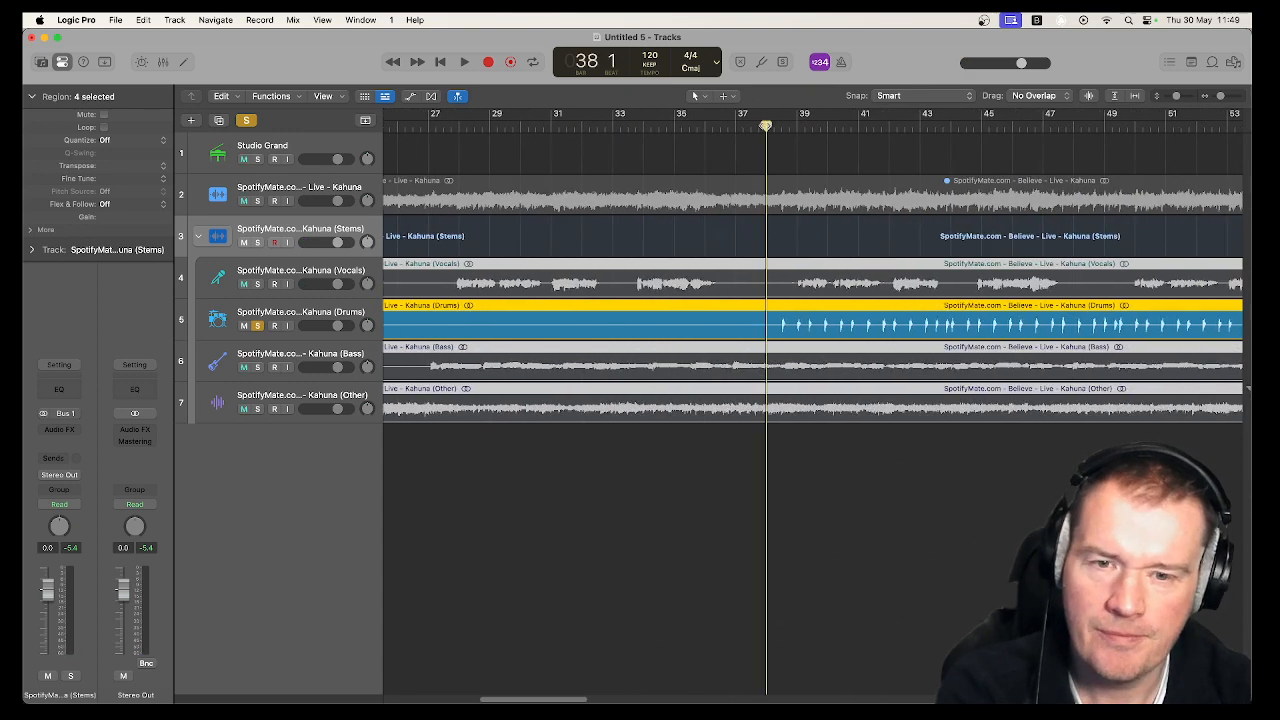
pyautogui.press('space')
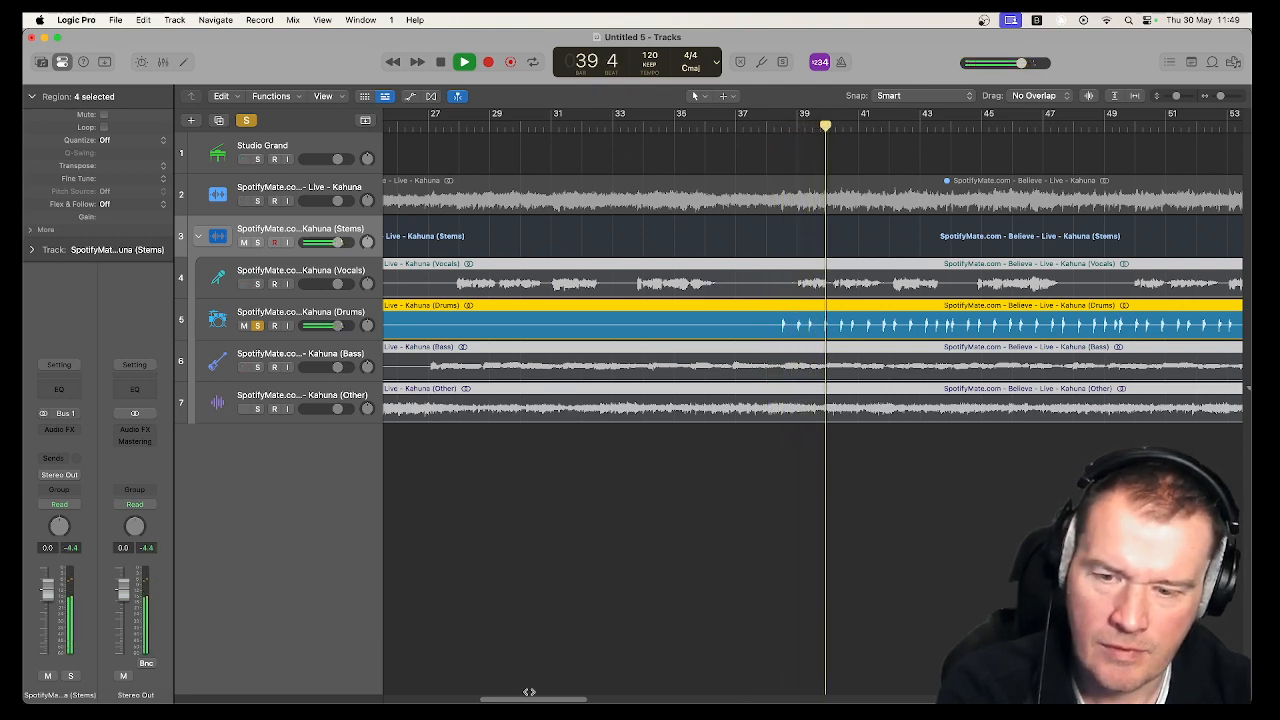
# Listen to the soloed Drums stem further into the song, from around bar 66 and bar 74.
pyautogui.moveTo(533, 697); pyautogui.dragTo(680, 542)
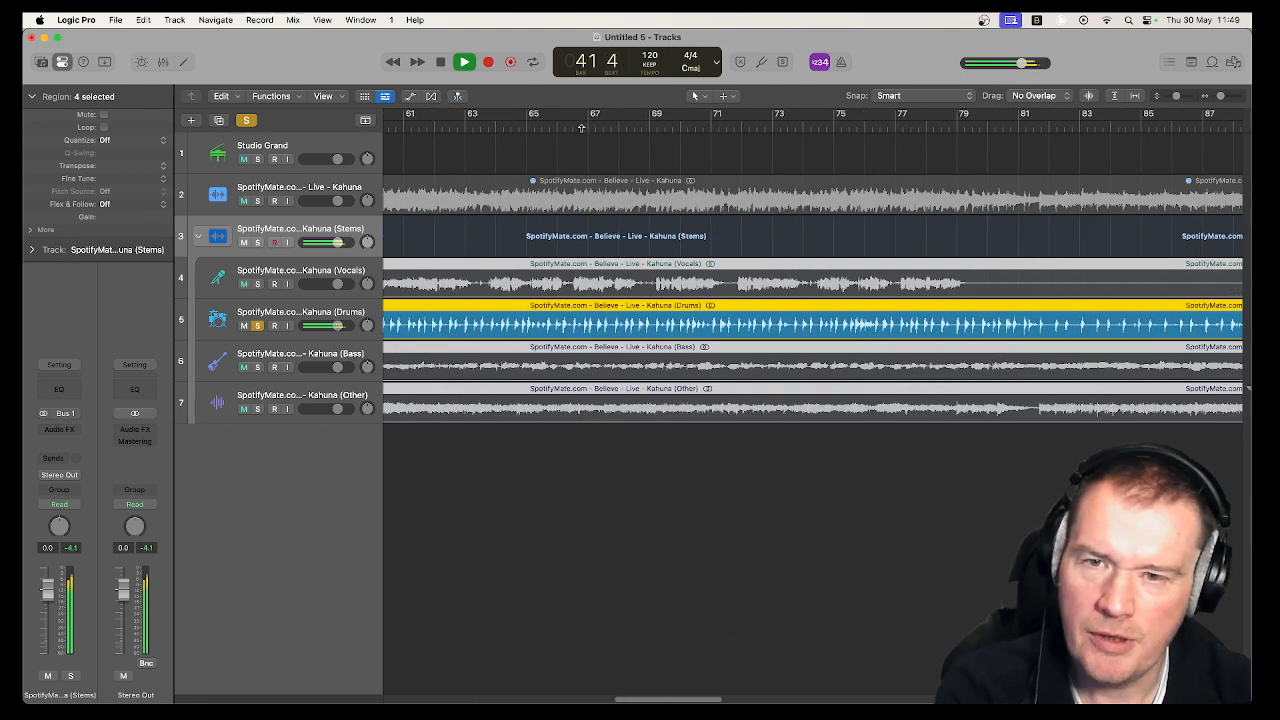
pyautogui.click(581, 128)
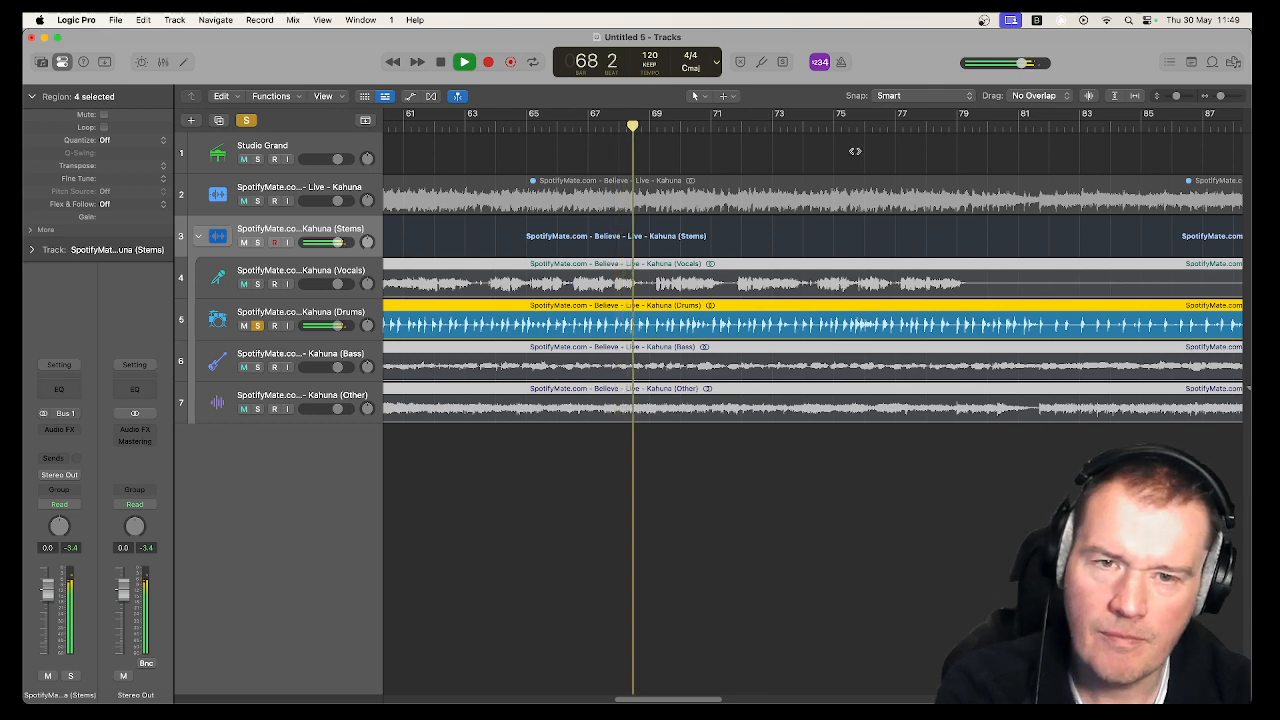
pyautogui.click(816, 128)
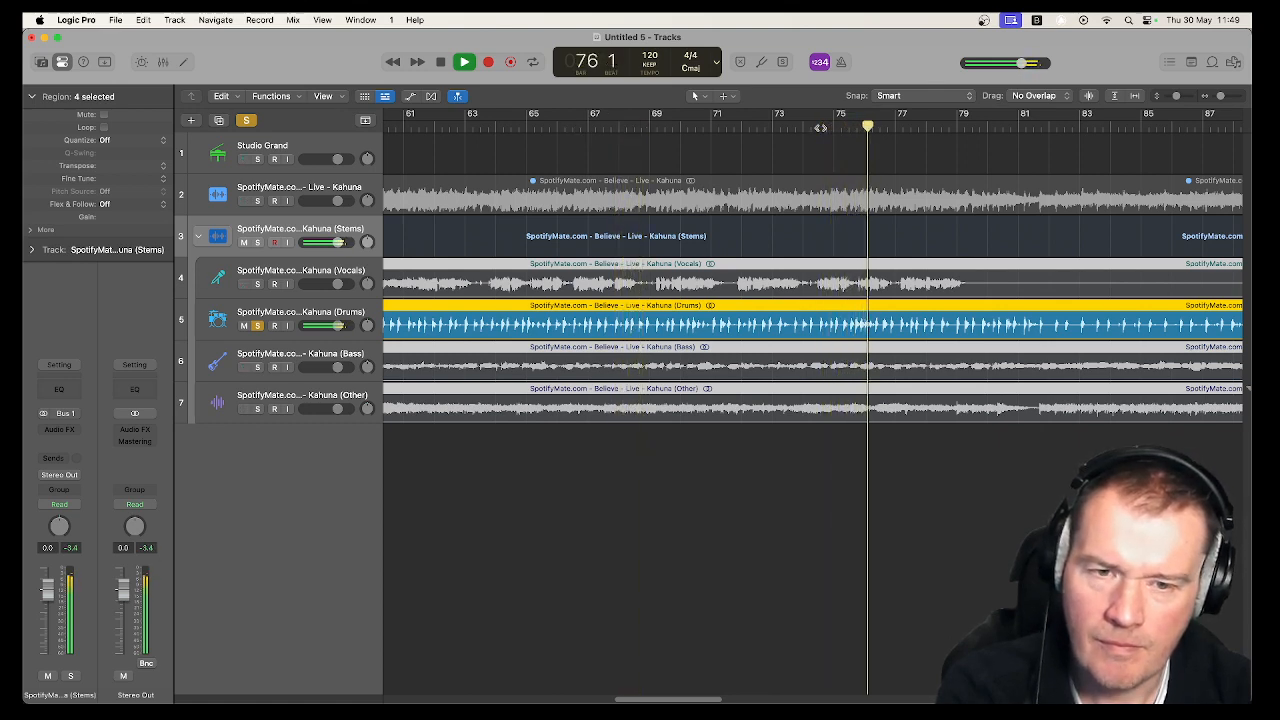
# Add the Vocals and Bass stems to the soloed Drums stem, stopping playback in between.
pyautogui.click(257, 284)
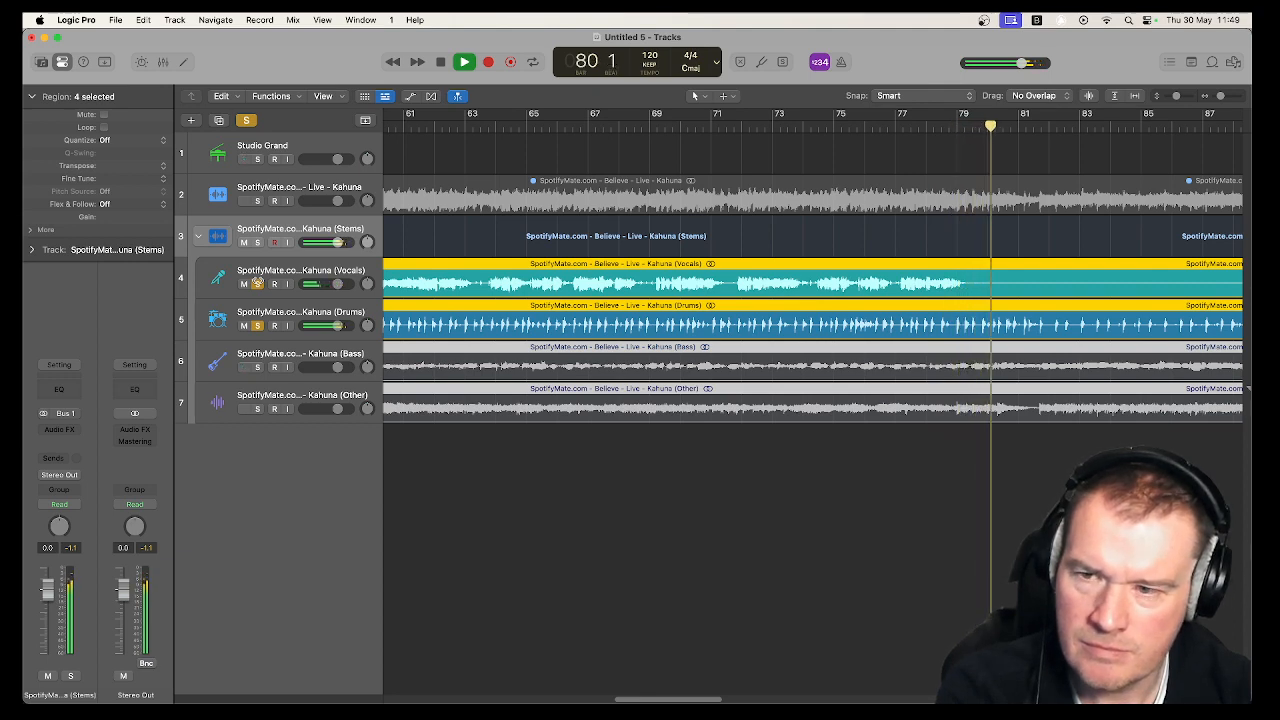
pyautogui.press('space')
pyautogui.click(257, 367)
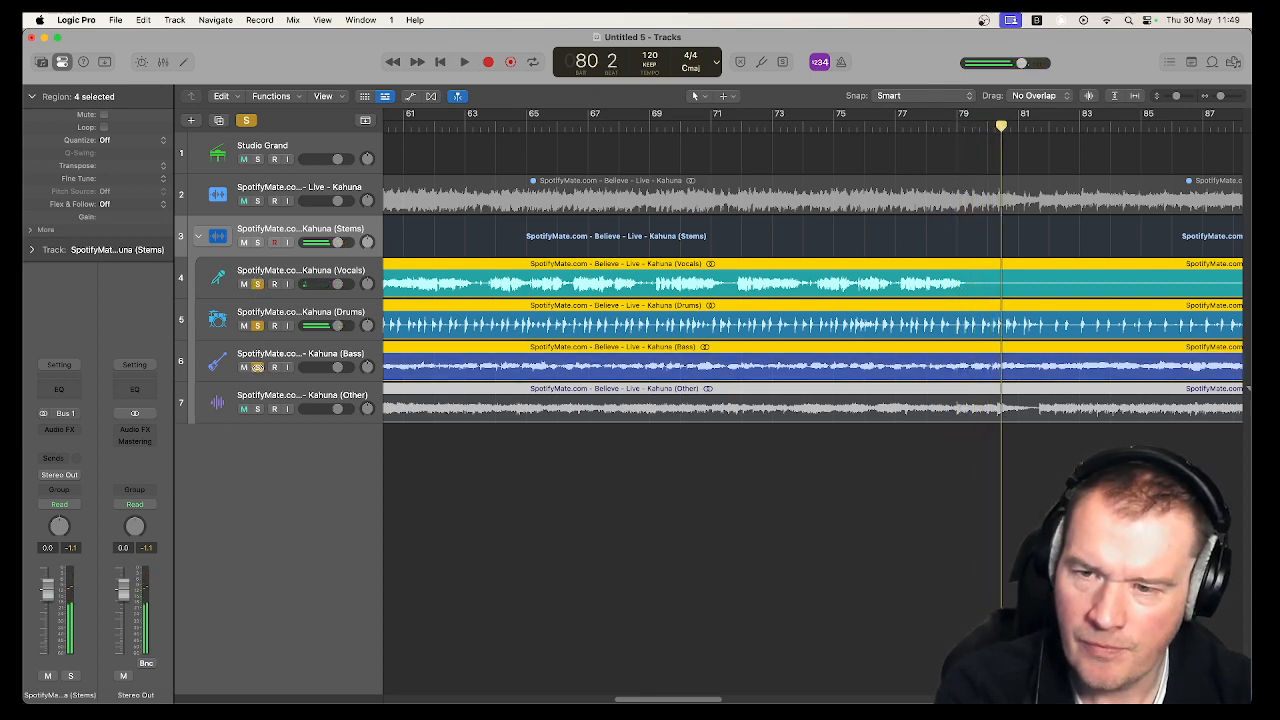
# Play the soloed Vocals, Drums and Bass stems from around bar 75, taking the Drums out of the solo mix and restoring them twice.
pyautogui.press('space')
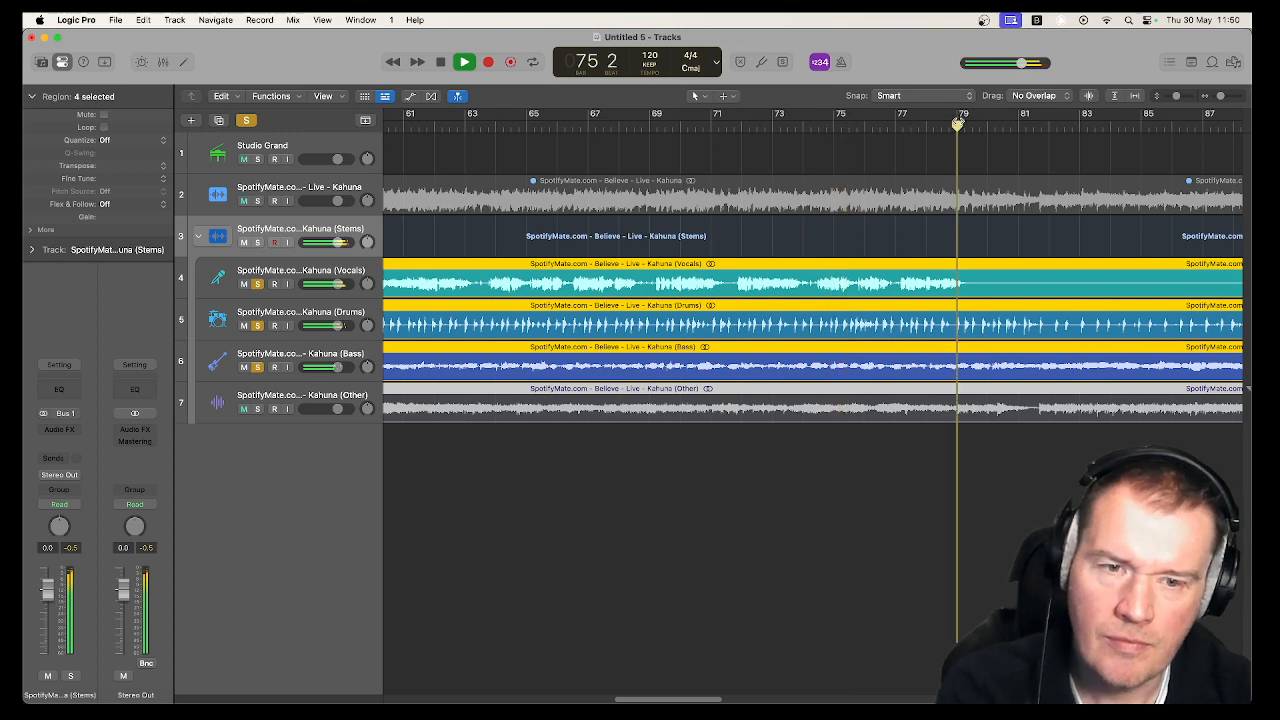
pyautogui.click(257, 325)
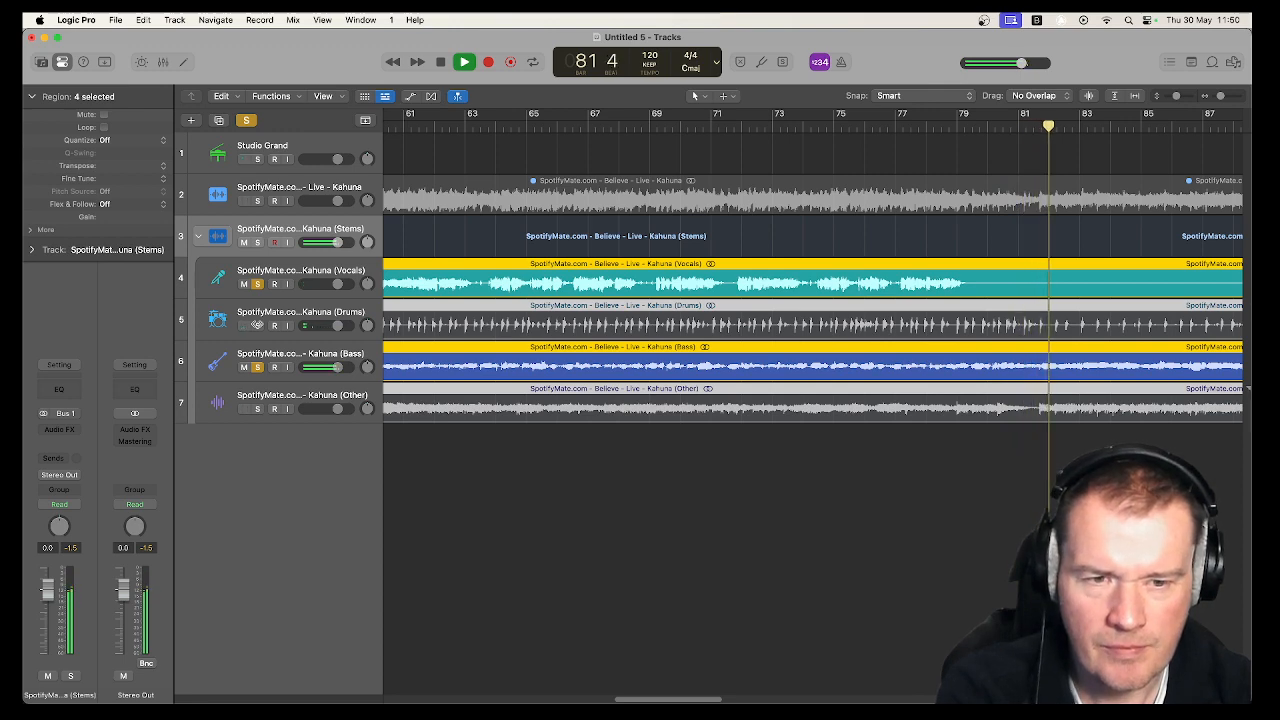
pyautogui.click(257, 325)
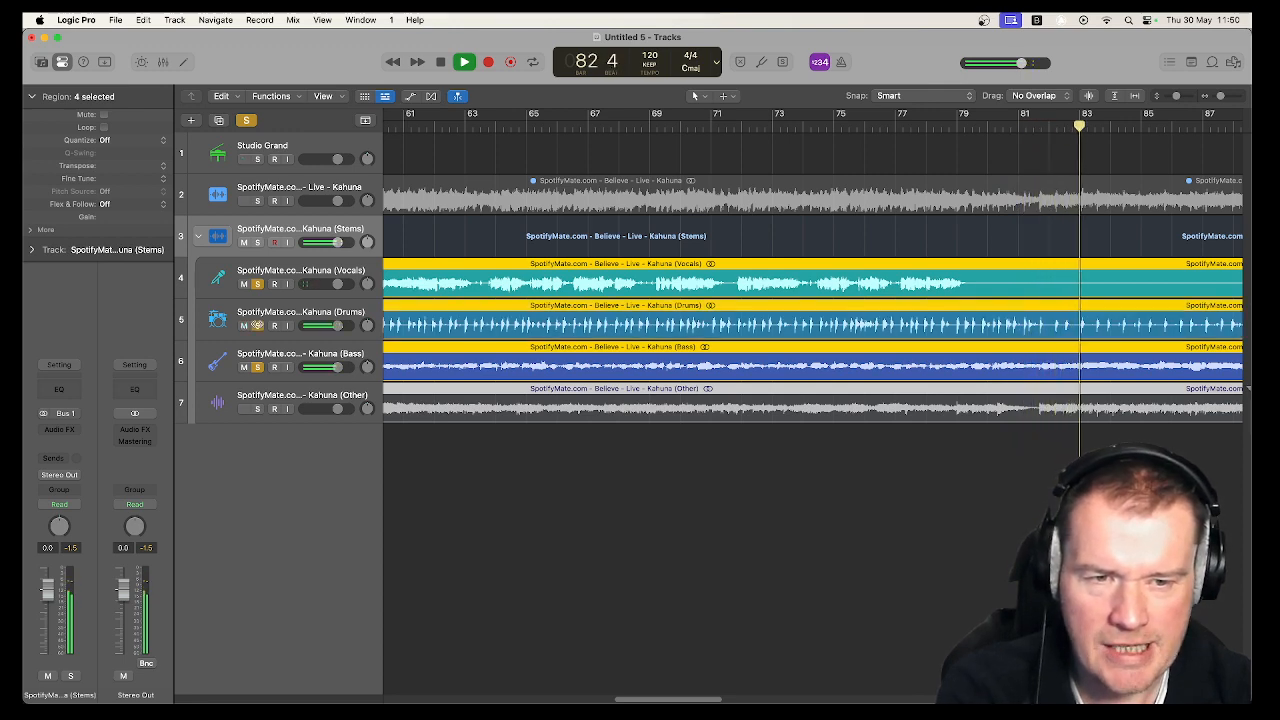
pyautogui.click(257, 325)
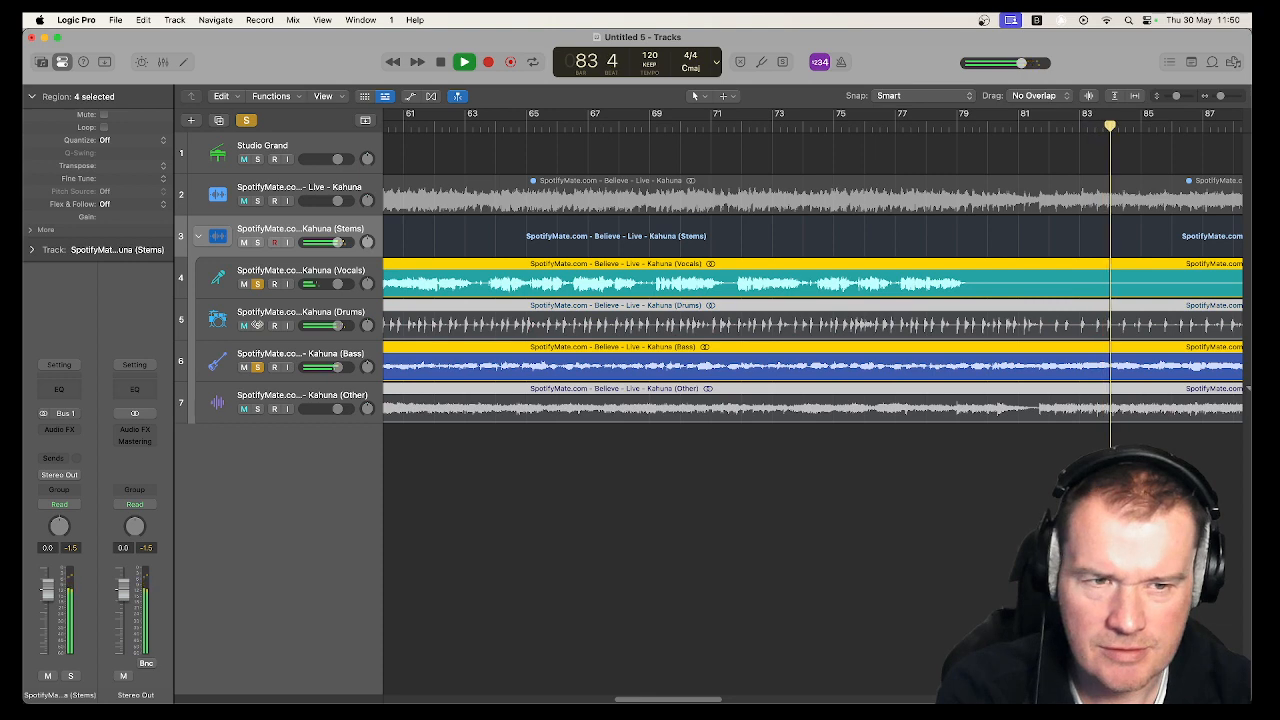
pyautogui.click(257, 325)
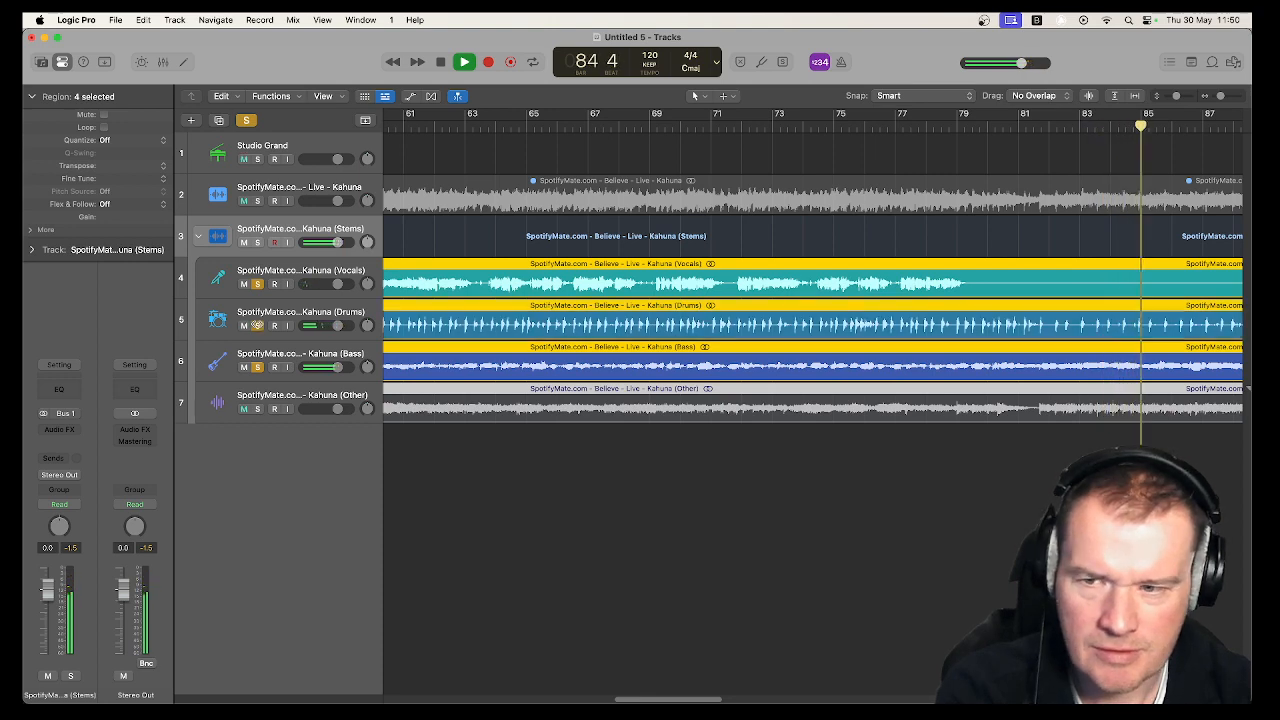
# Clear the Vocals, Drums and Bass solos and solo the Other stem, briefly lifting its solo to compare it with all stems.
pyautogui.click(733, 699)
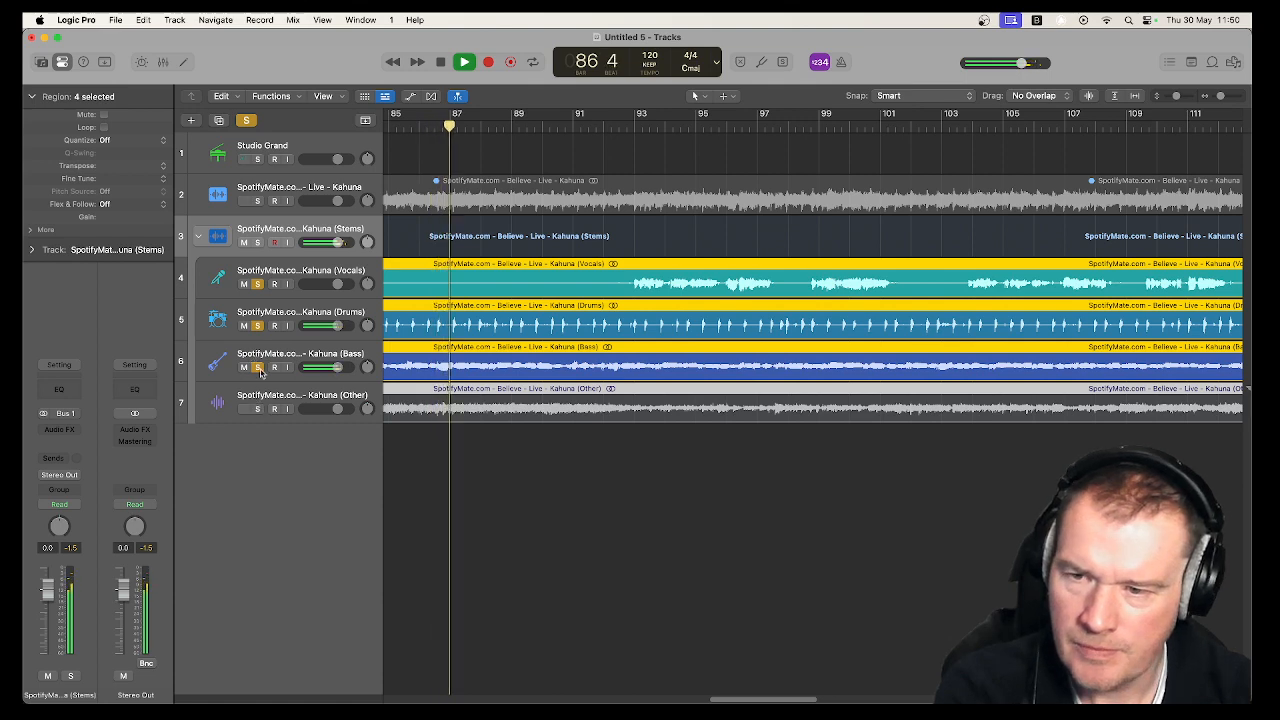
pyautogui.moveTo(260, 369); pyautogui.dragTo(257, 287)
pyautogui.click(257, 409)
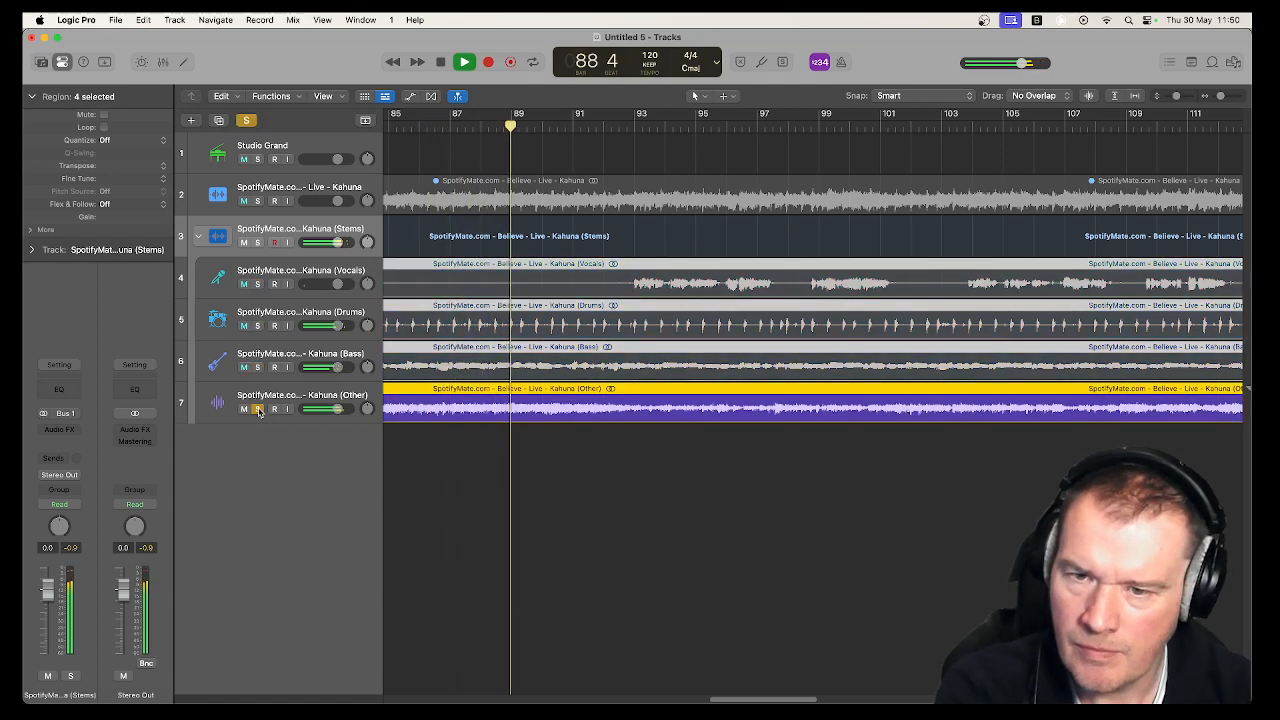
pyautogui.click(257, 409)
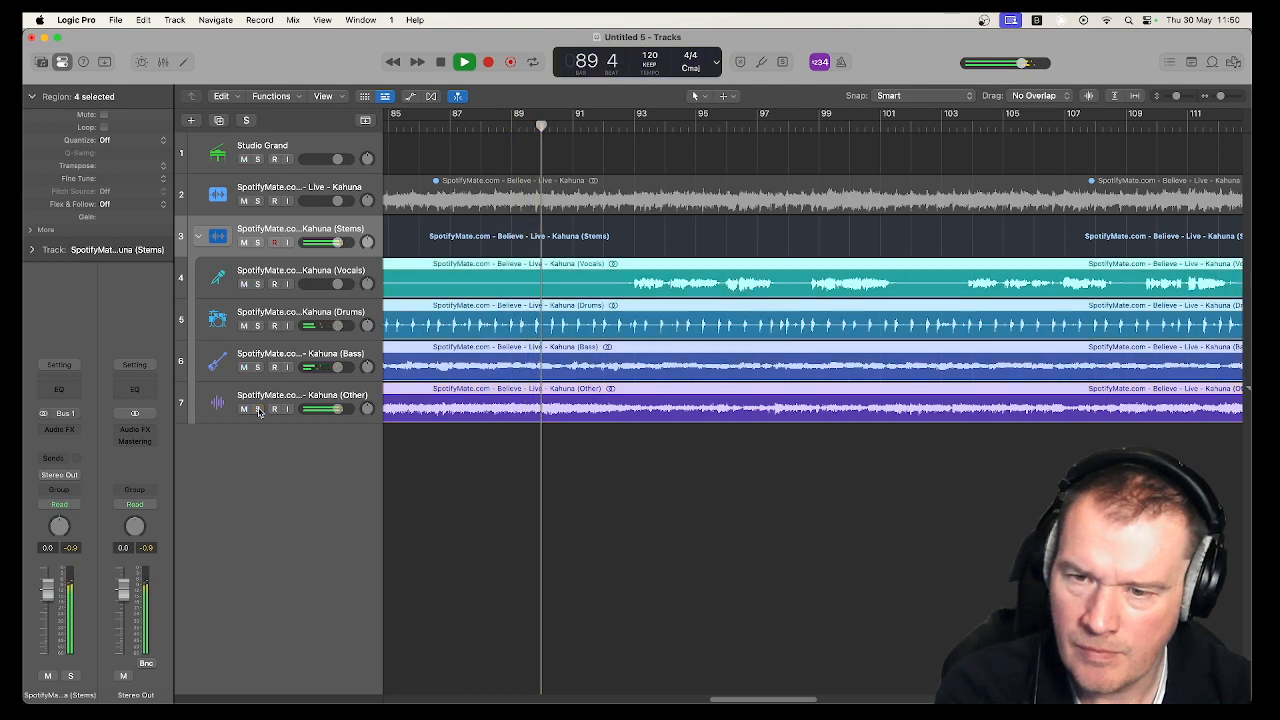
pyautogui.click(257, 409)
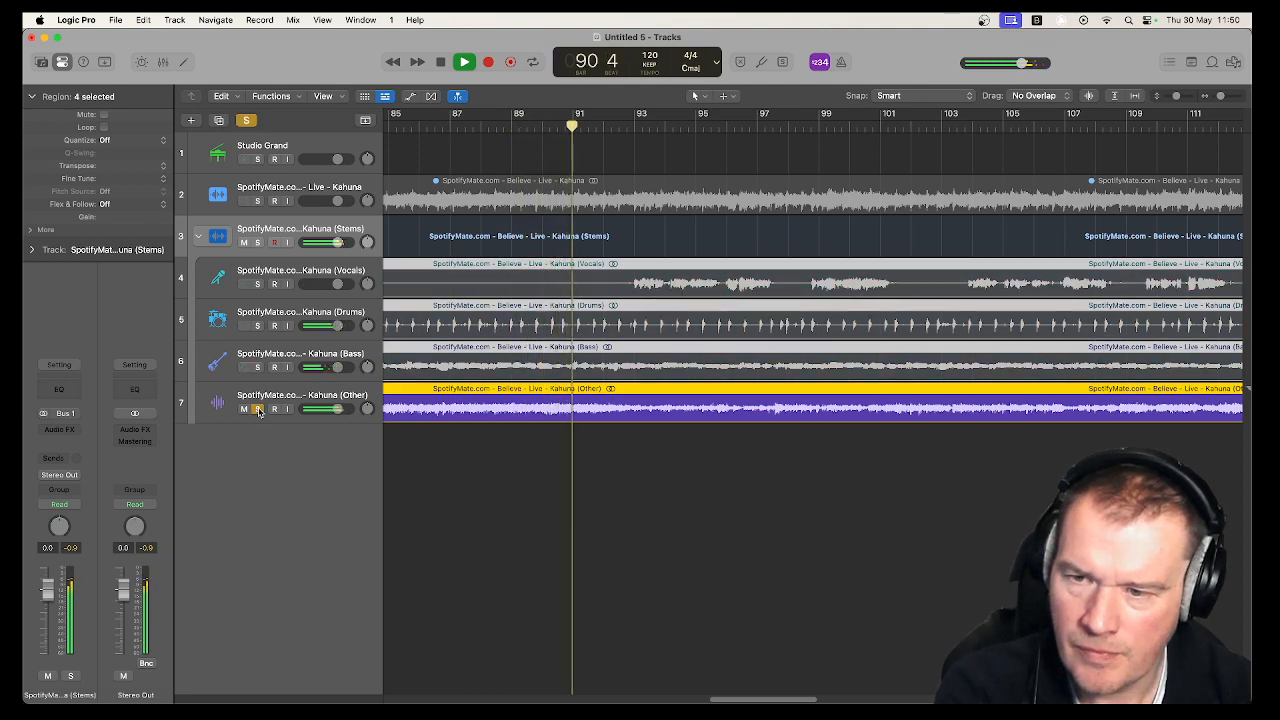
# Add the Bass, Drums and Vocals stems to the solo mix, drop and restore Bass, Other and Drums one at a time, and stop playback.
pyautogui.moveTo(258, 367); pyautogui.dragTo(259, 299)
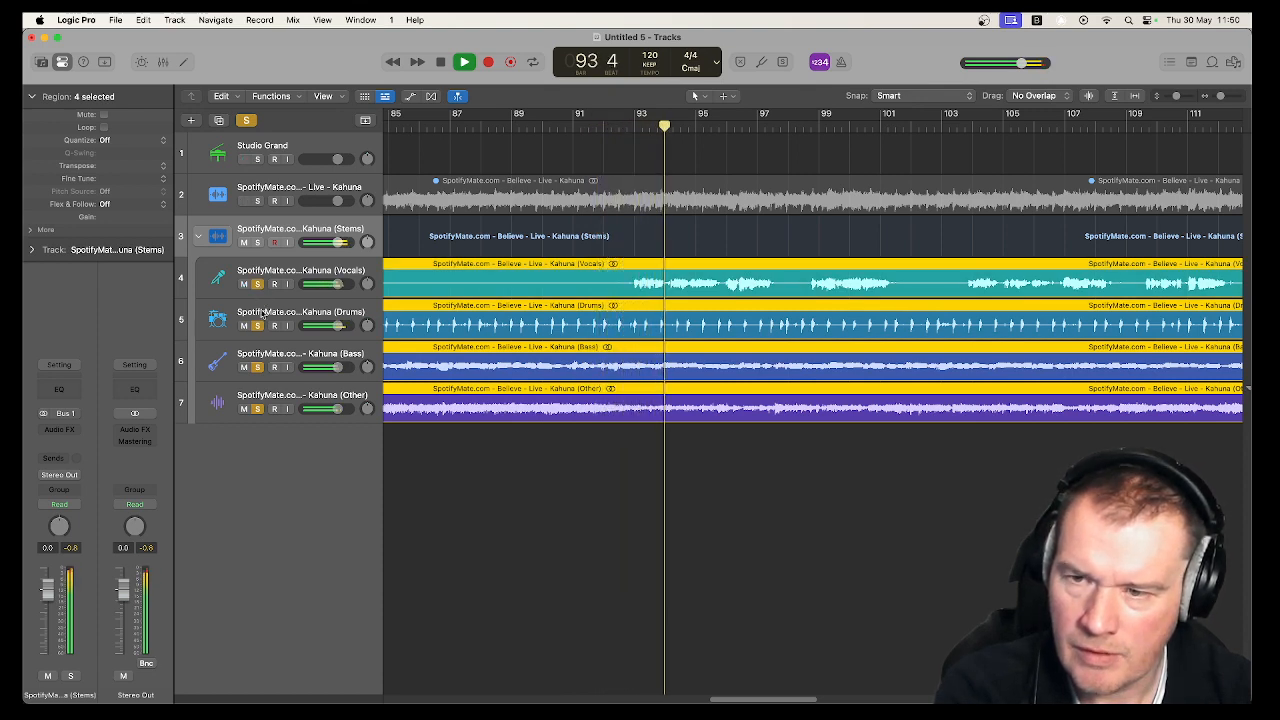
pyautogui.click(258, 367)
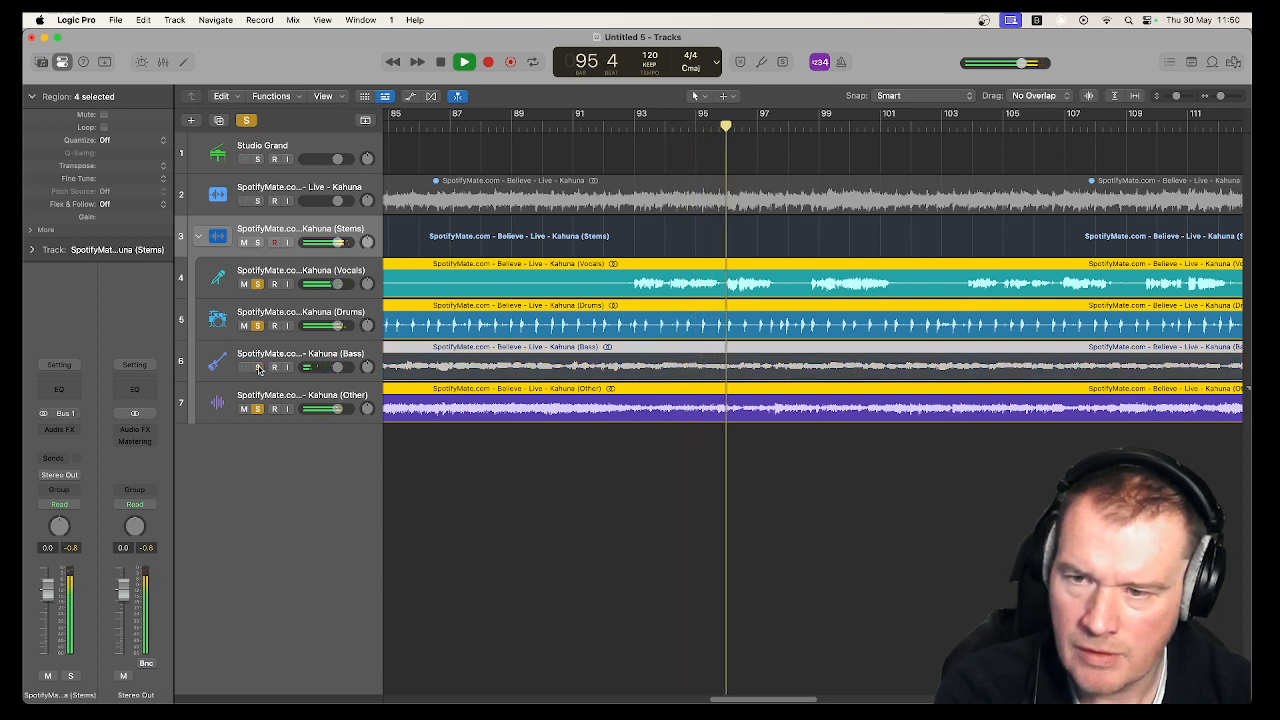
pyautogui.click(258, 367)
pyautogui.click(257, 409)
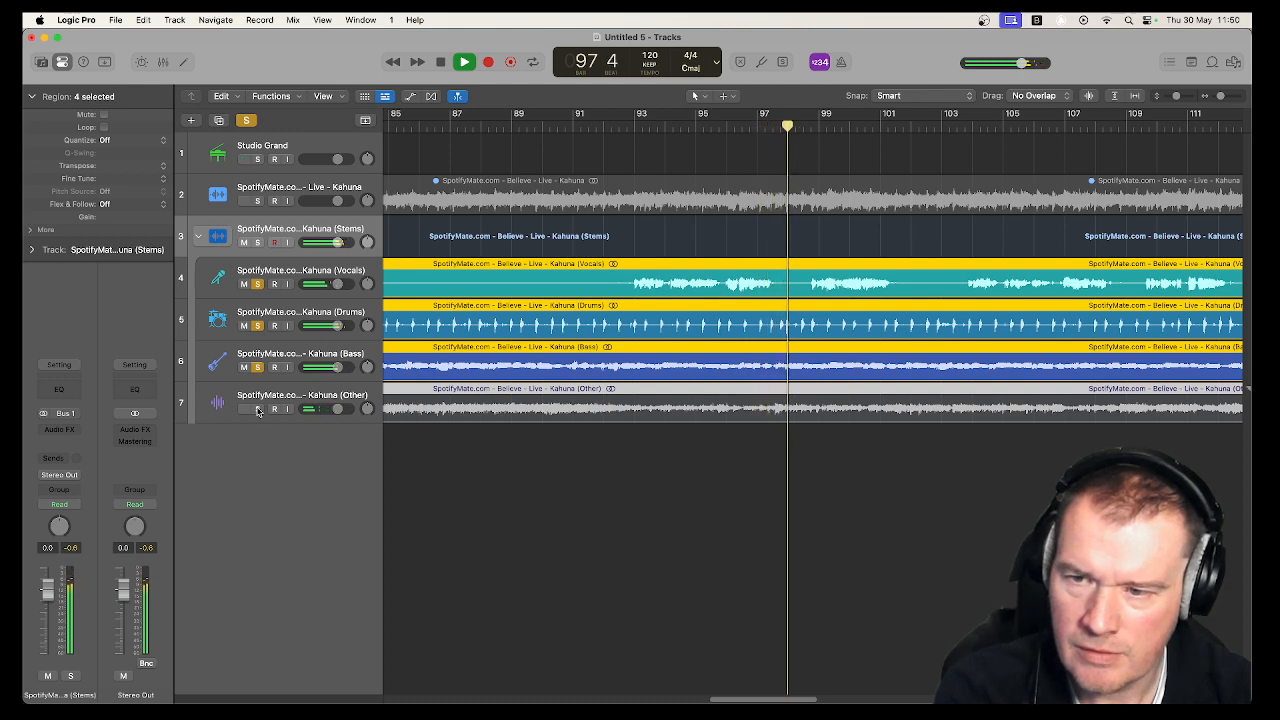
pyautogui.click(257, 408)
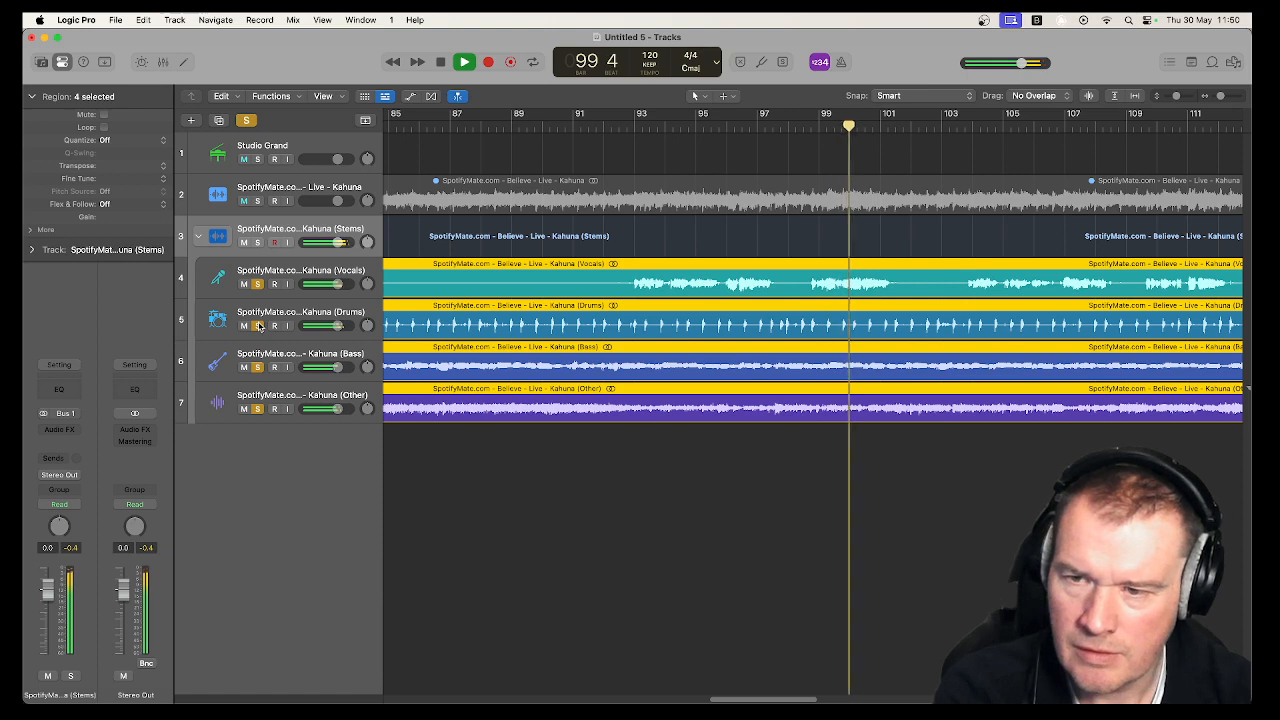
pyautogui.click(257, 326)
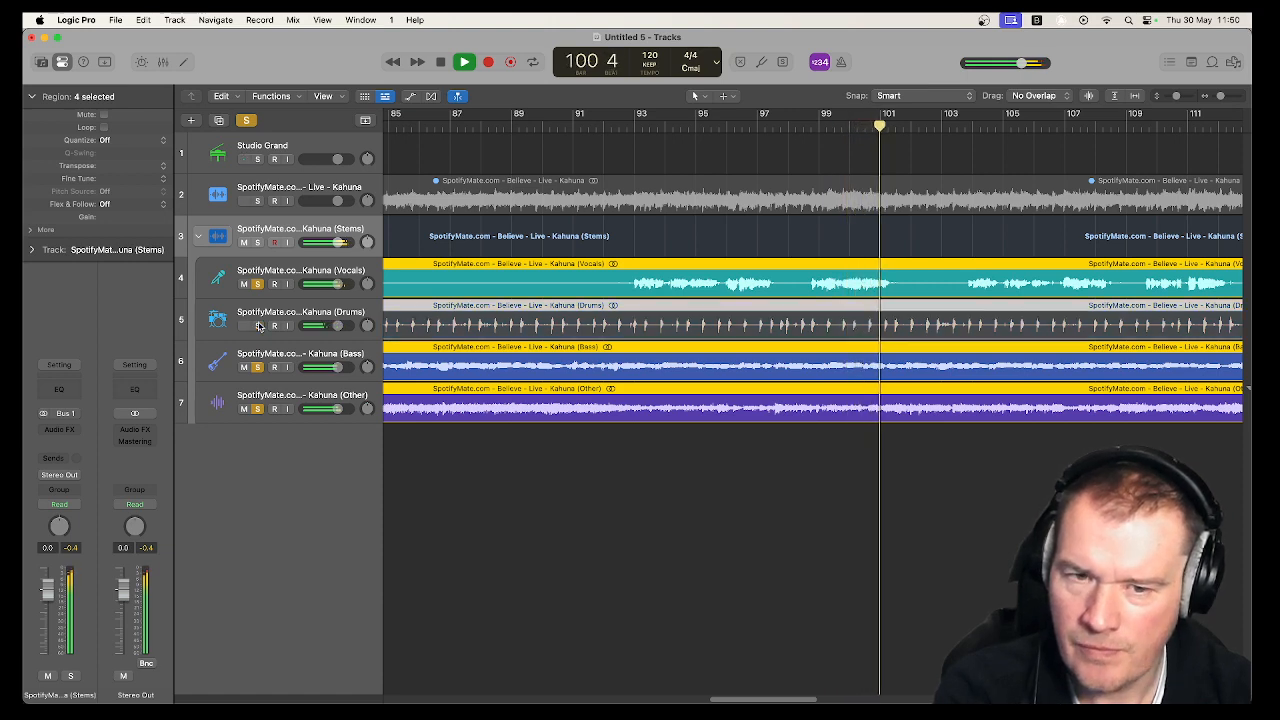
pyautogui.click(257, 326)
pyautogui.press('space')
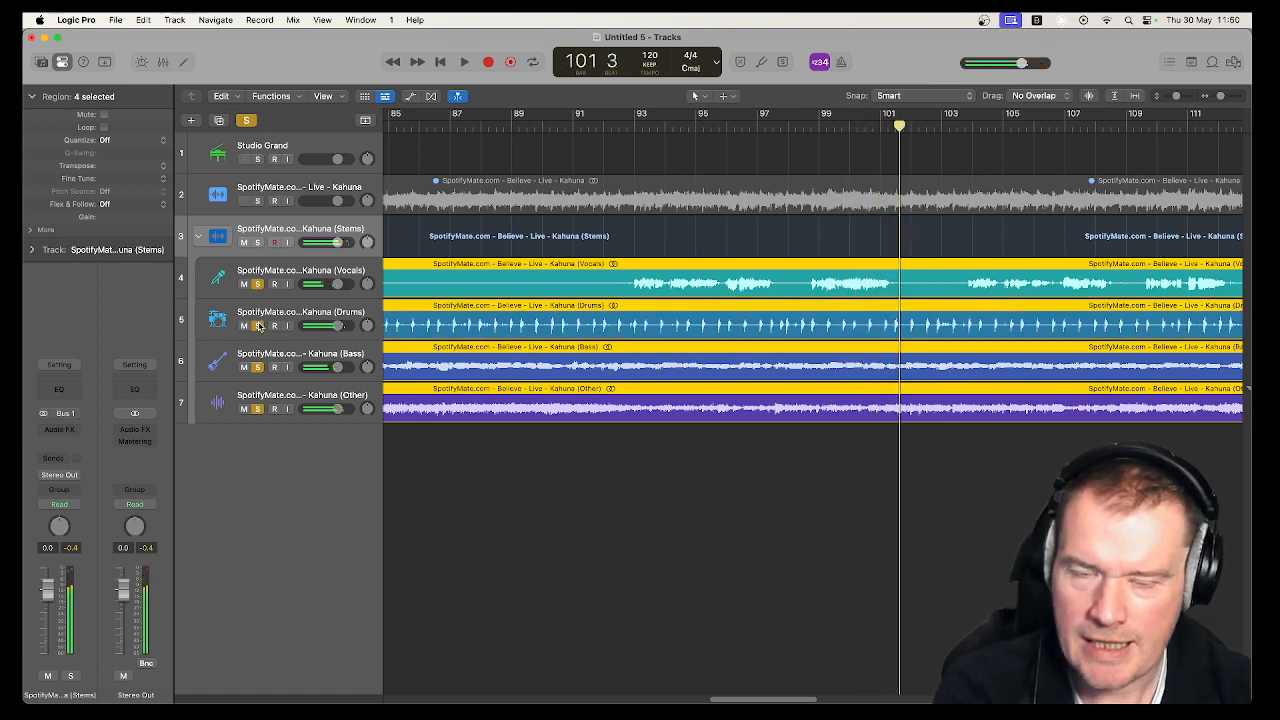
# Take the Other stem out of the solo mix and listen briefly to Vocals, Drums and Bass around bar 81.
pyautogui.click(257, 409)
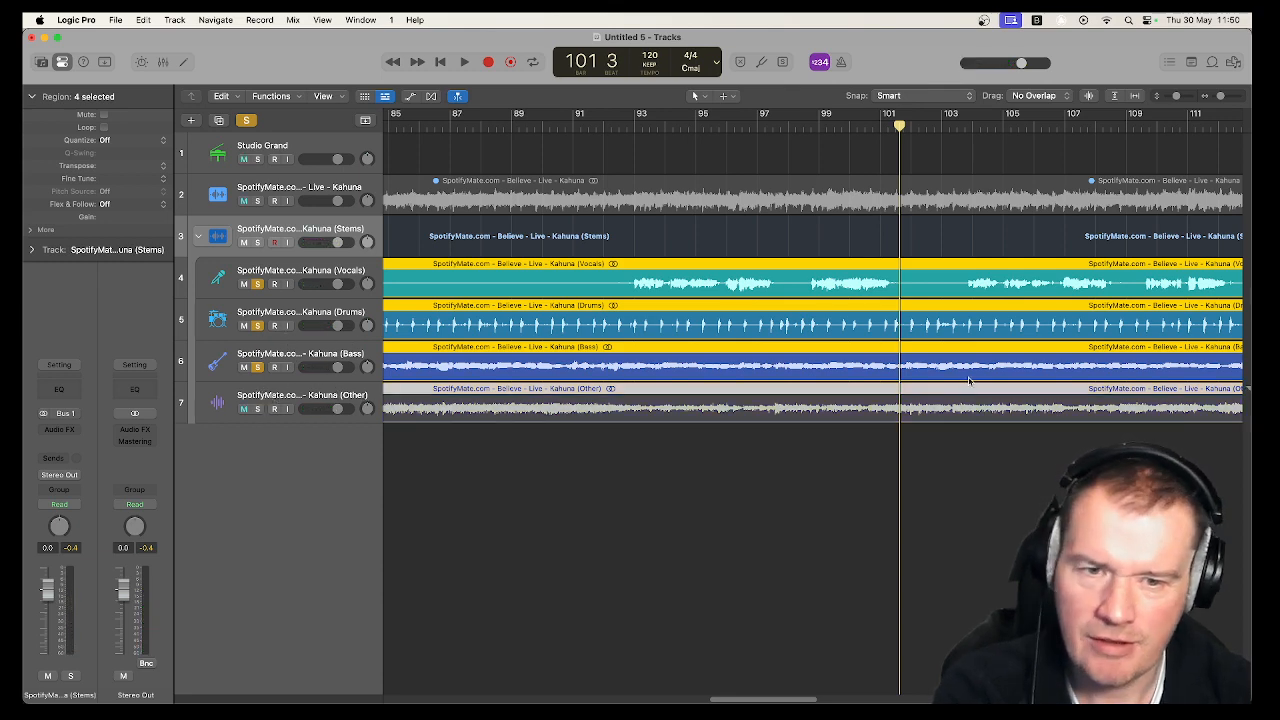
pyautogui.press('space')
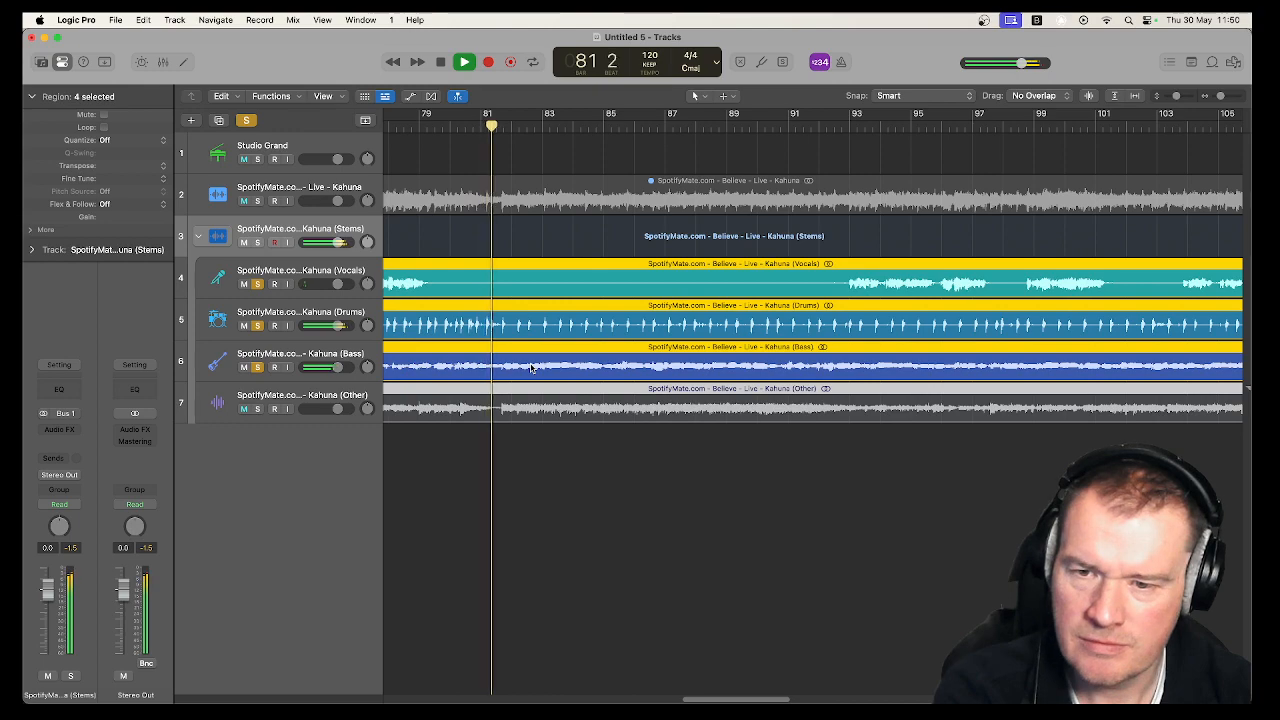
pyautogui.press('space')
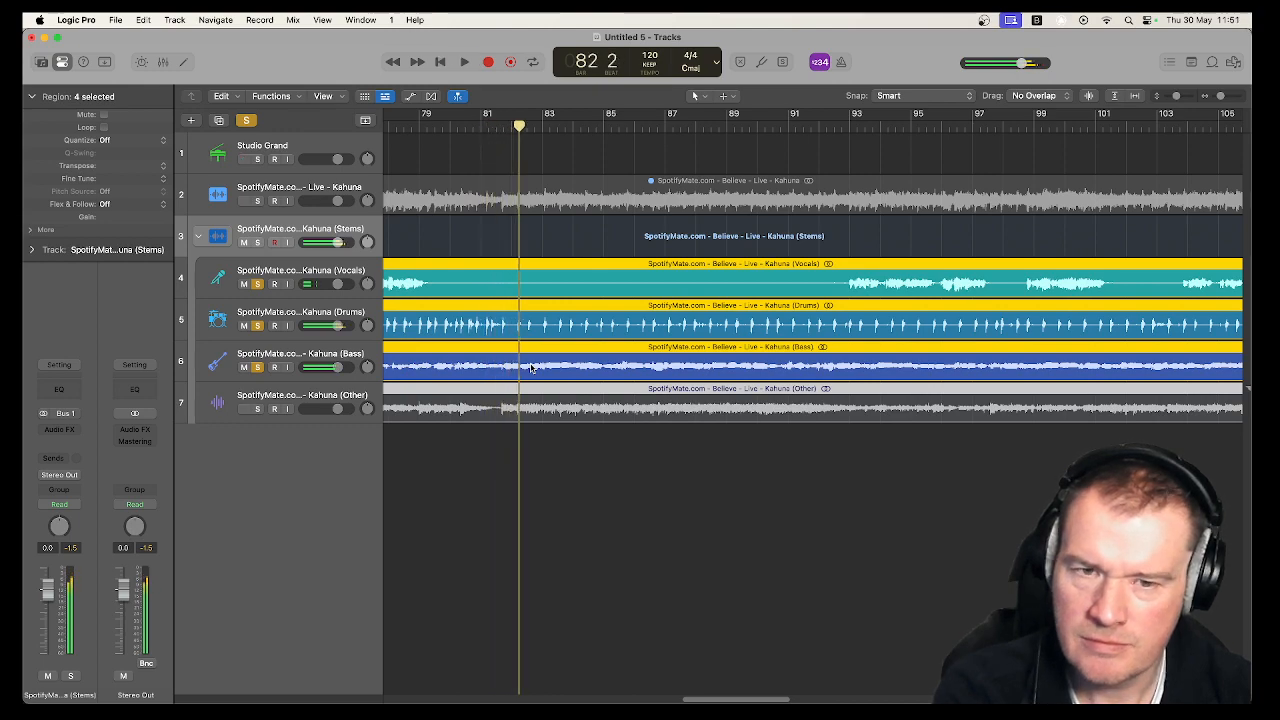
# Delete the Stems track stack together with its Vocals, Drums, Bass and Other tracks.
pyautogui.moveTo(763, 702); pyautogui.dragTo(435, 697)
pyautogui.click(280, 229)
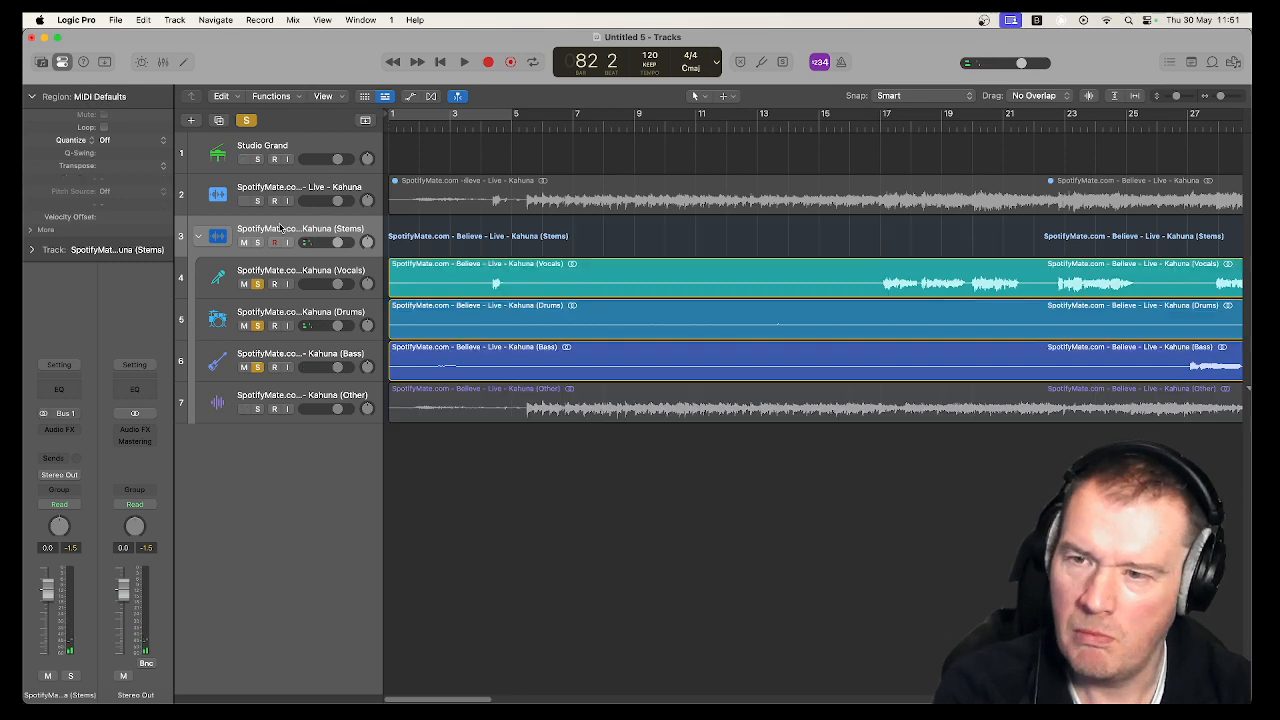
pyautogui.rightClick(280, 229)
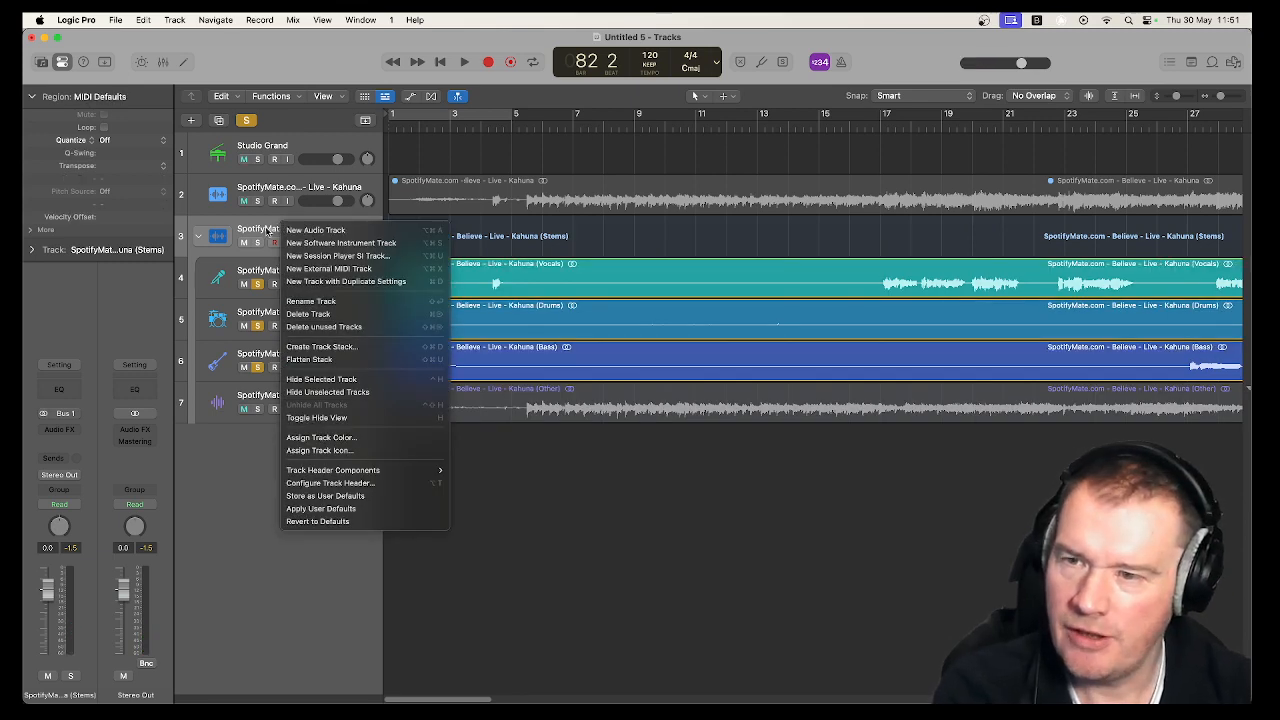
pyautogui.click(310, 314)
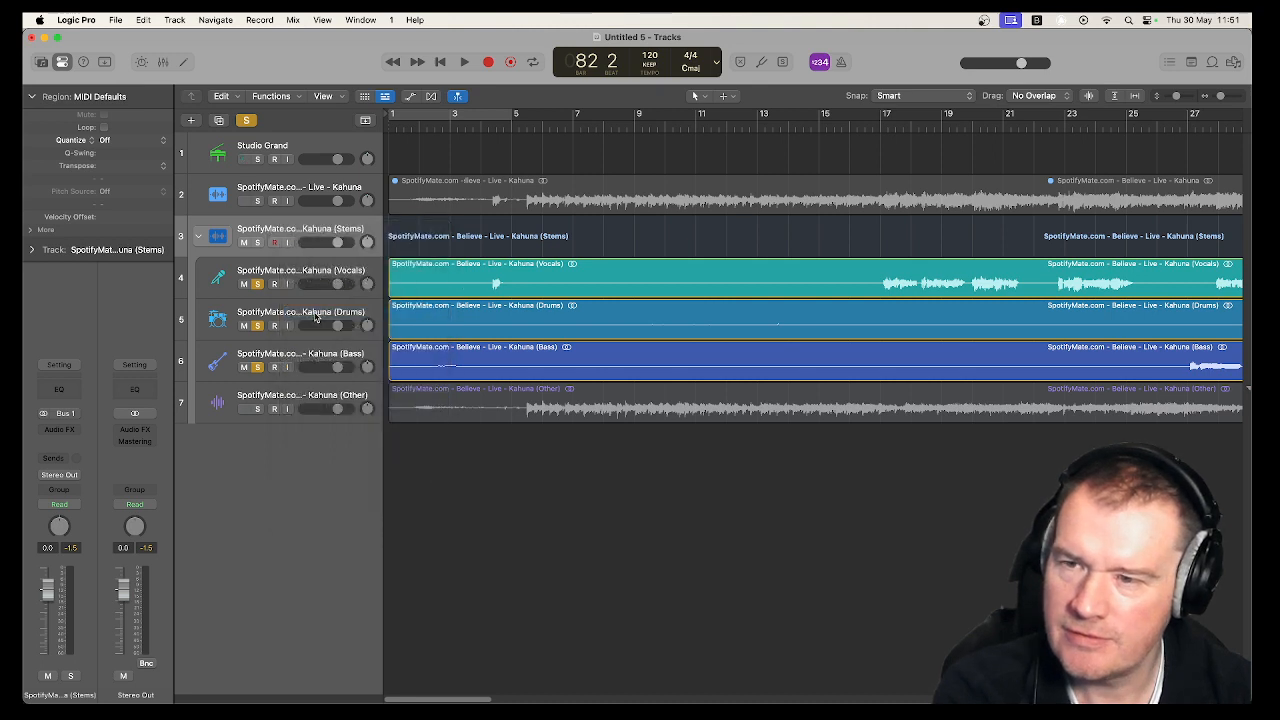
pyautogui.click(697, 285)
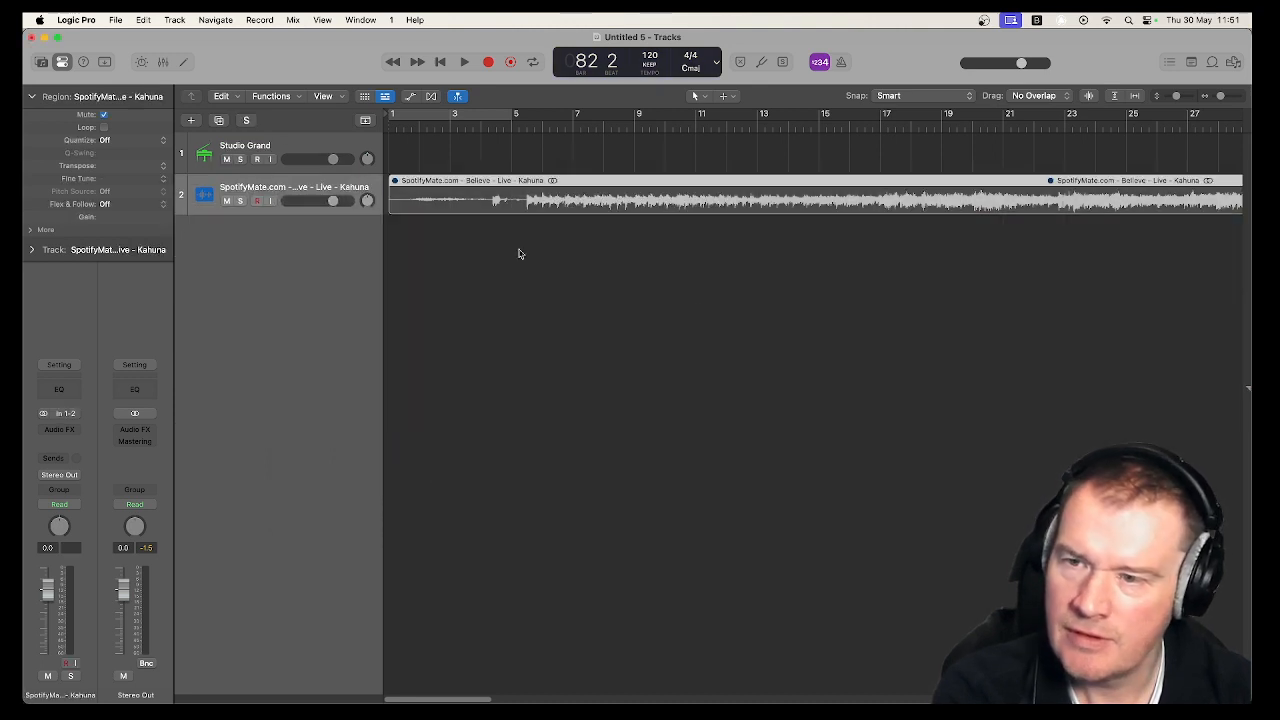
# Delete the original Believe - Live - Kahuna audio track along with its regions.
pyautogui.rightClick(347, 193)
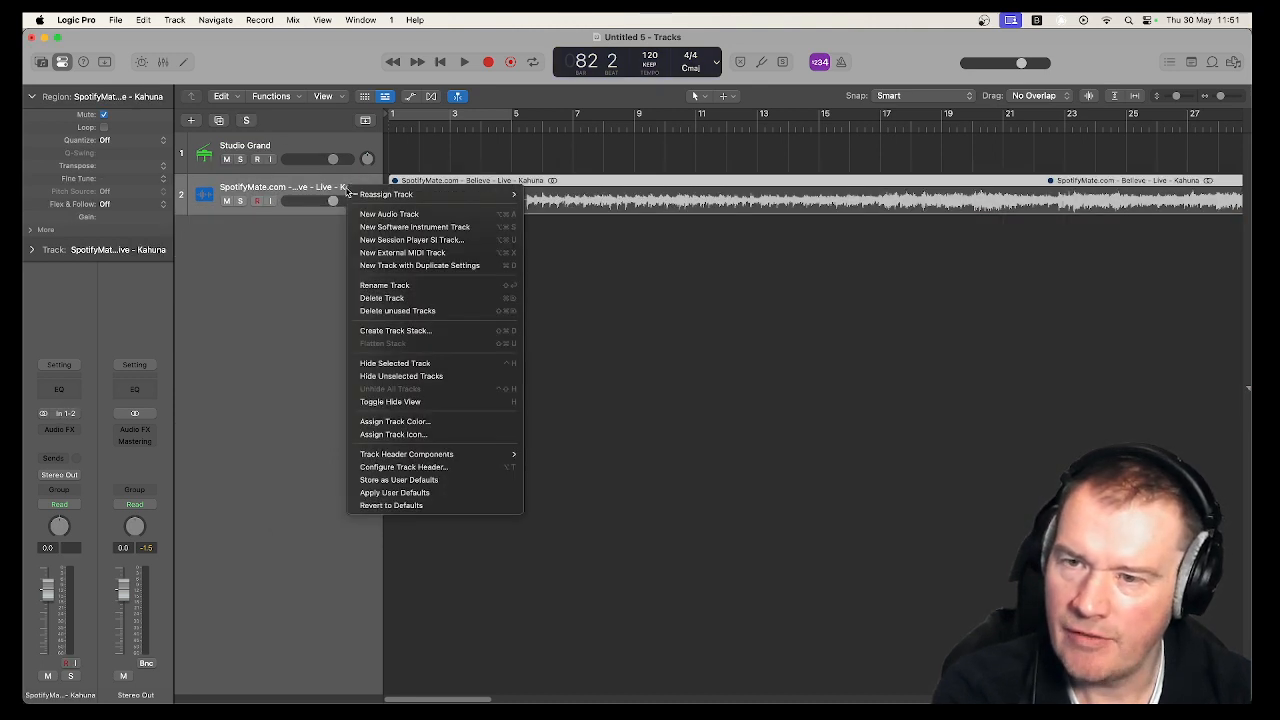
pyautogui.click(395, 298)
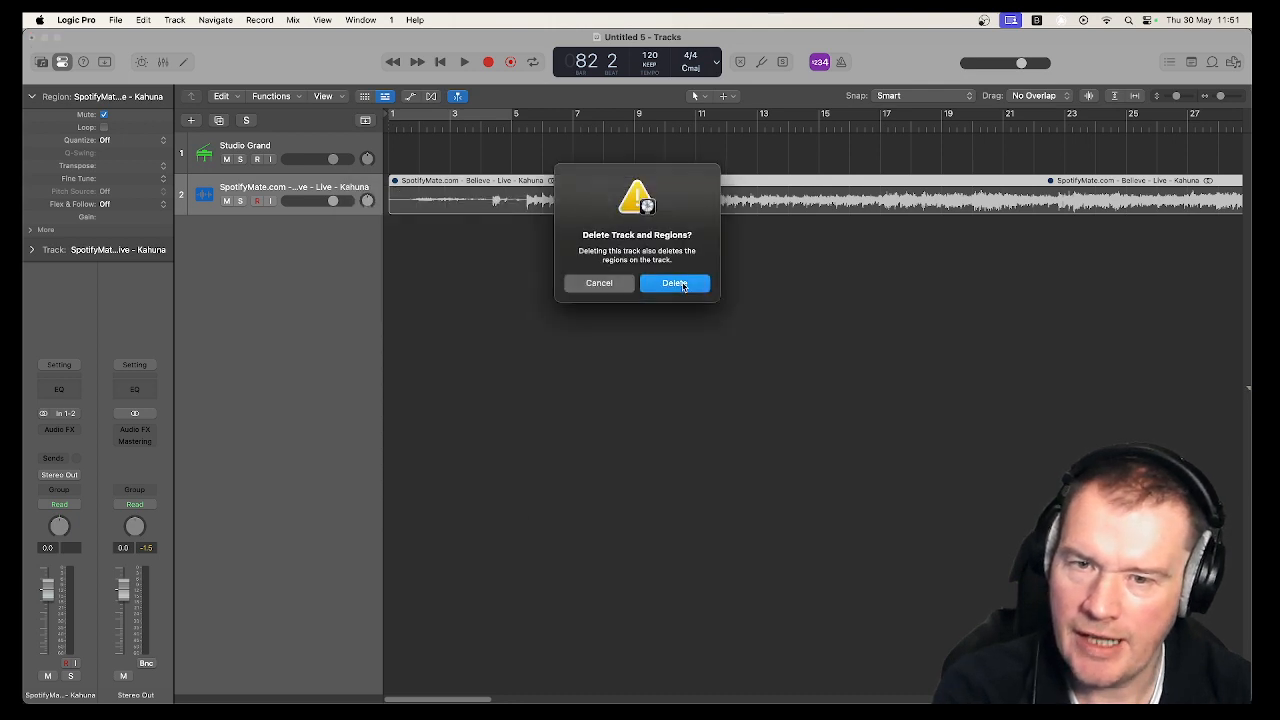
pyautogui.click(683, 287)
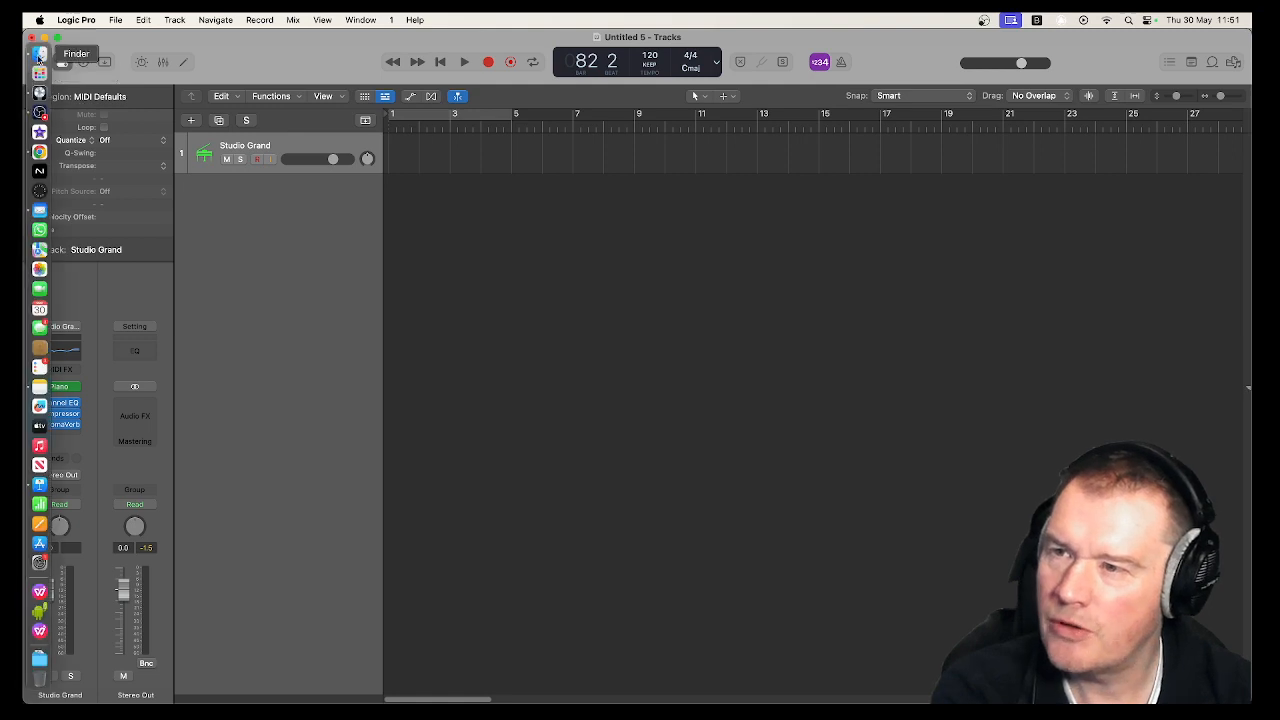
# Import the Star Wars Empire Strikes Back MP4 from Finder's Logic Stem Splitter folder at bar 4, opening the movie, extracting its audio and using 23.976 fps.
pyautogui.click(38, 58)
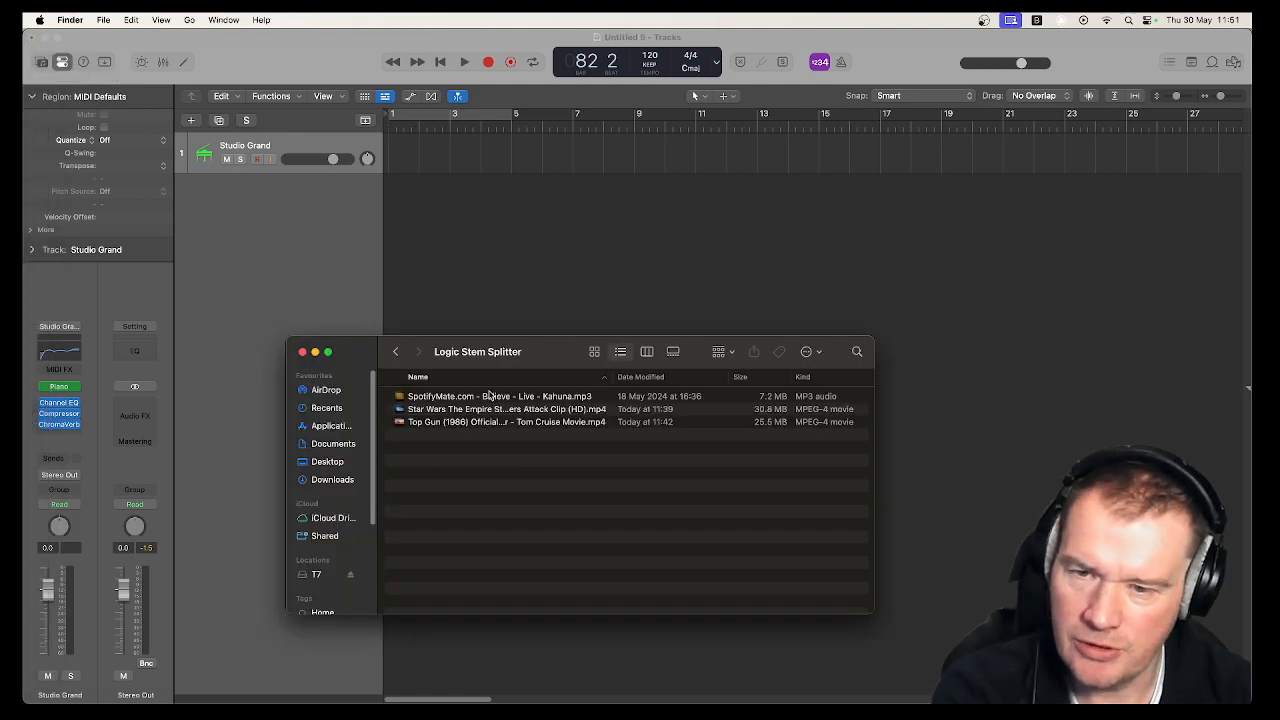
pyautogui.moveTo(490, 367); pyautogui.dragTo(505, 207)
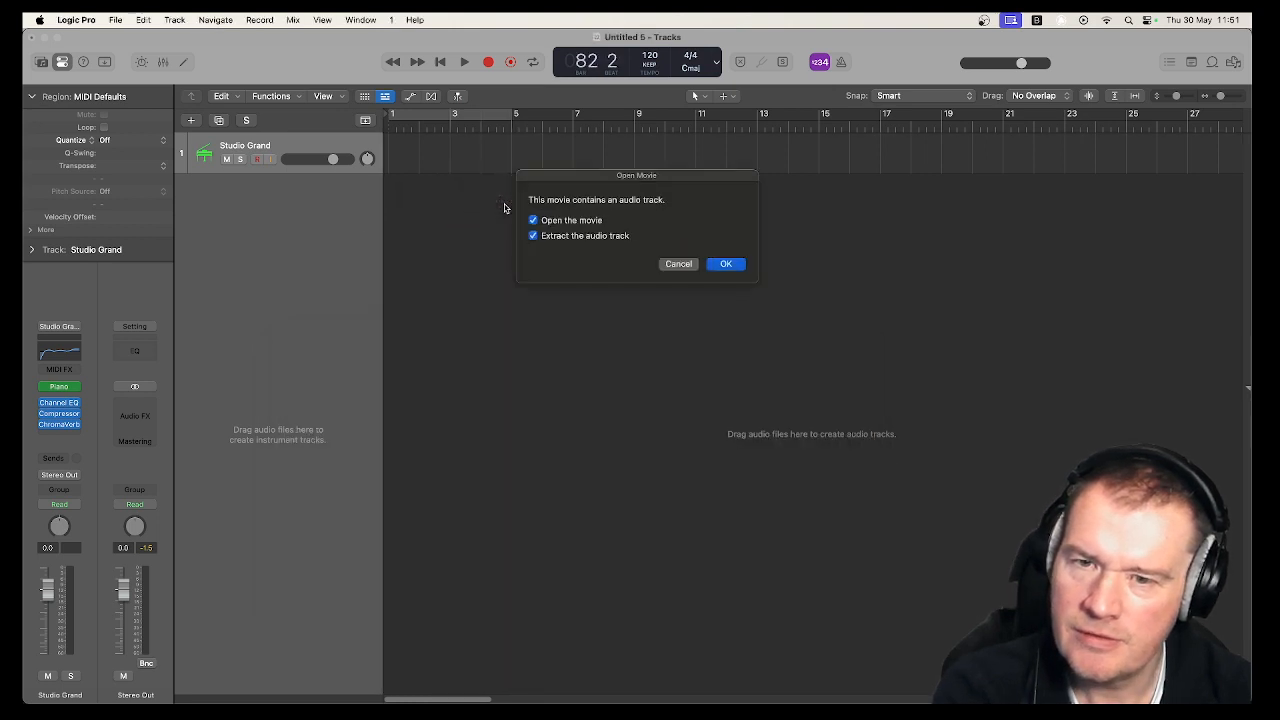
pyautogui.click(722, 264)
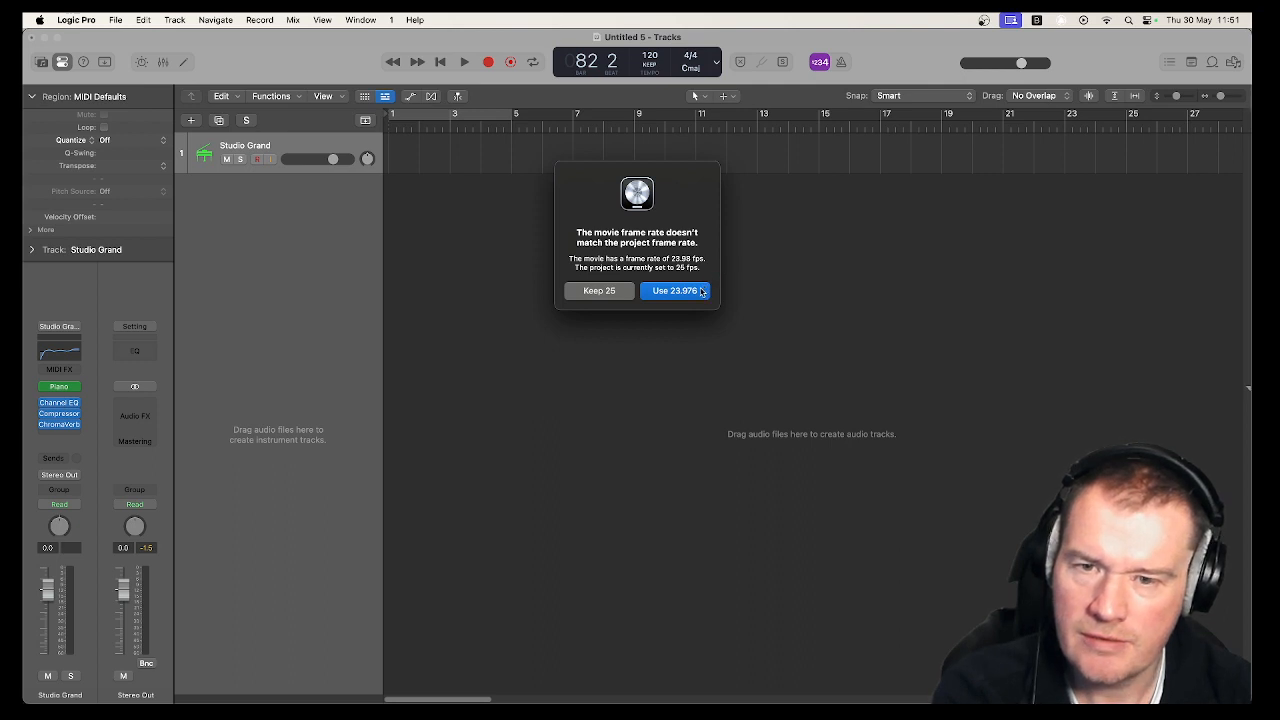
pyautogui.click(701, 291)
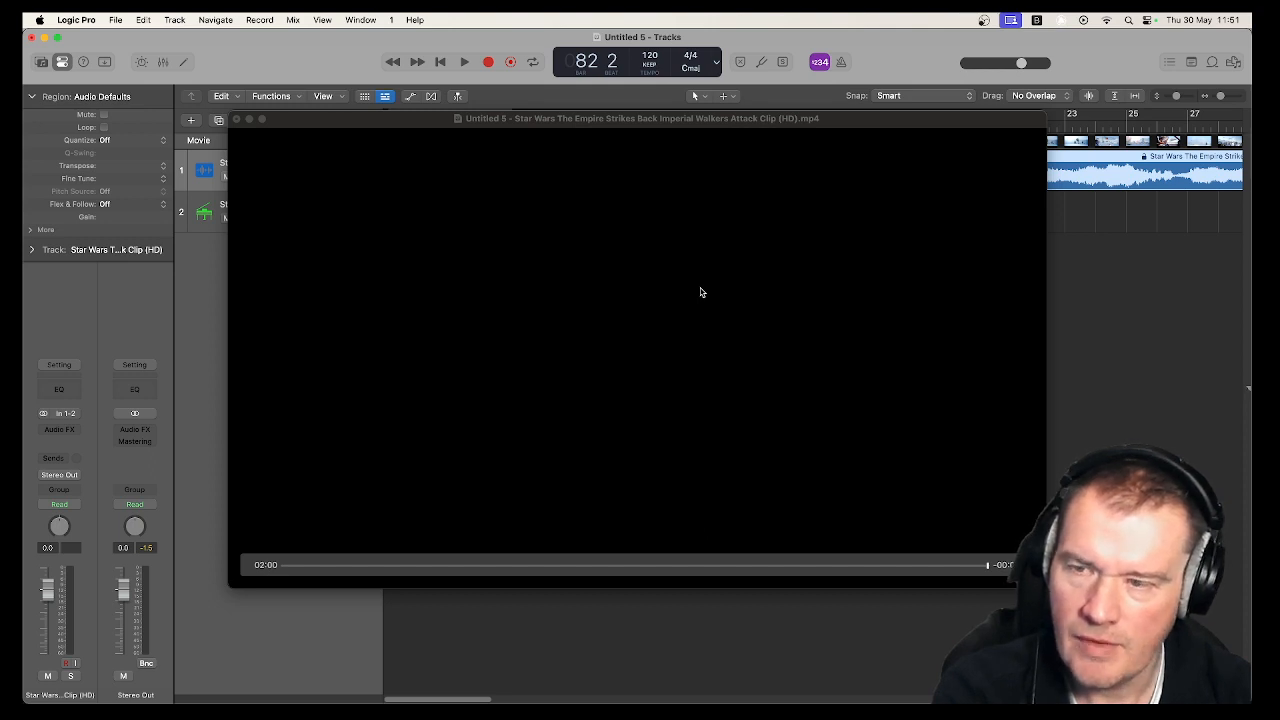
# Move the movie window below the audio track and preview the clip from around bars 8, 14, 17 and 16, stopping playback at the end.
pyautogui.moveTo(399, 124); pyautogui.dragTo(555, 226)
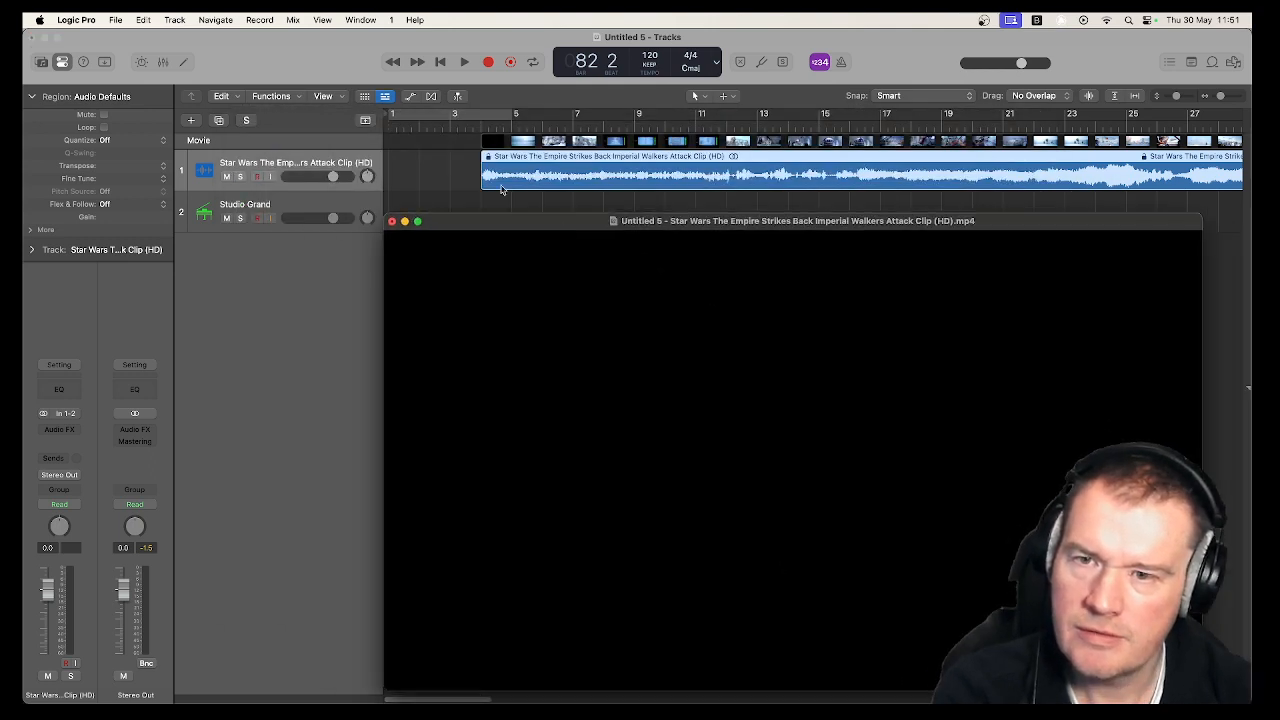
pyautogui.moveTo(504, 128); pyautogui.dragTo(610, 146)
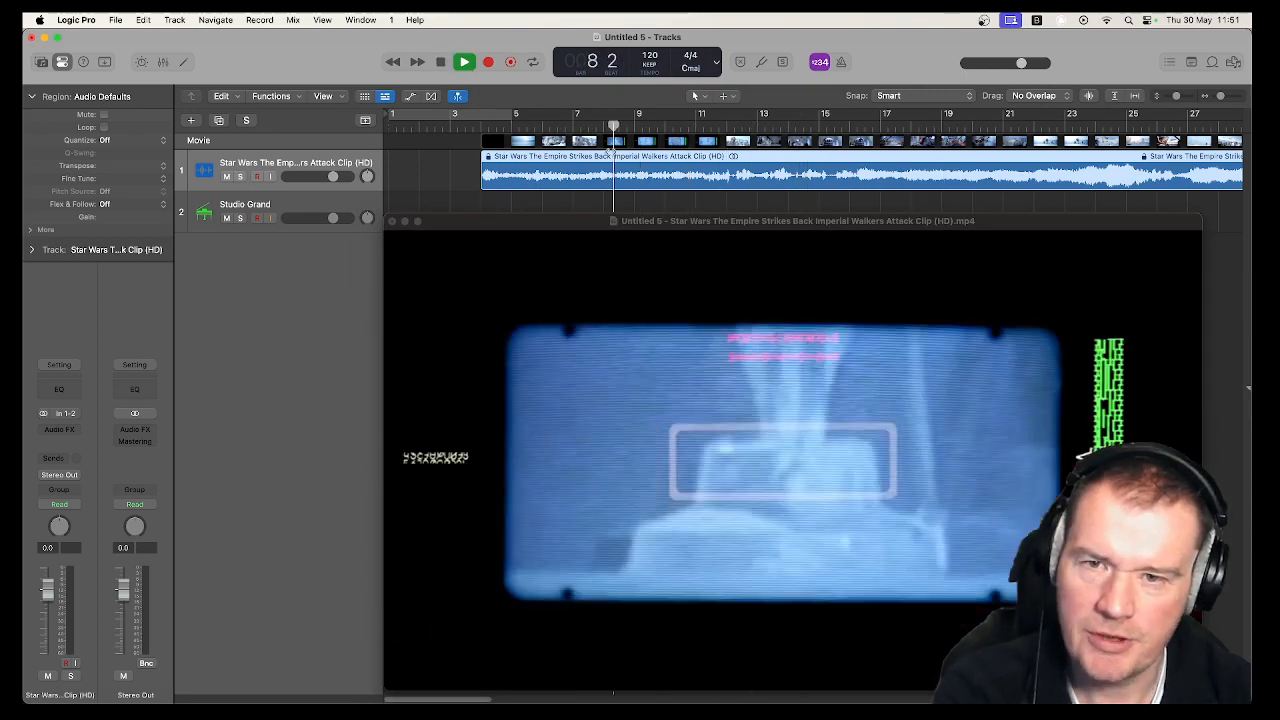
pyautogui.click(793, 122)
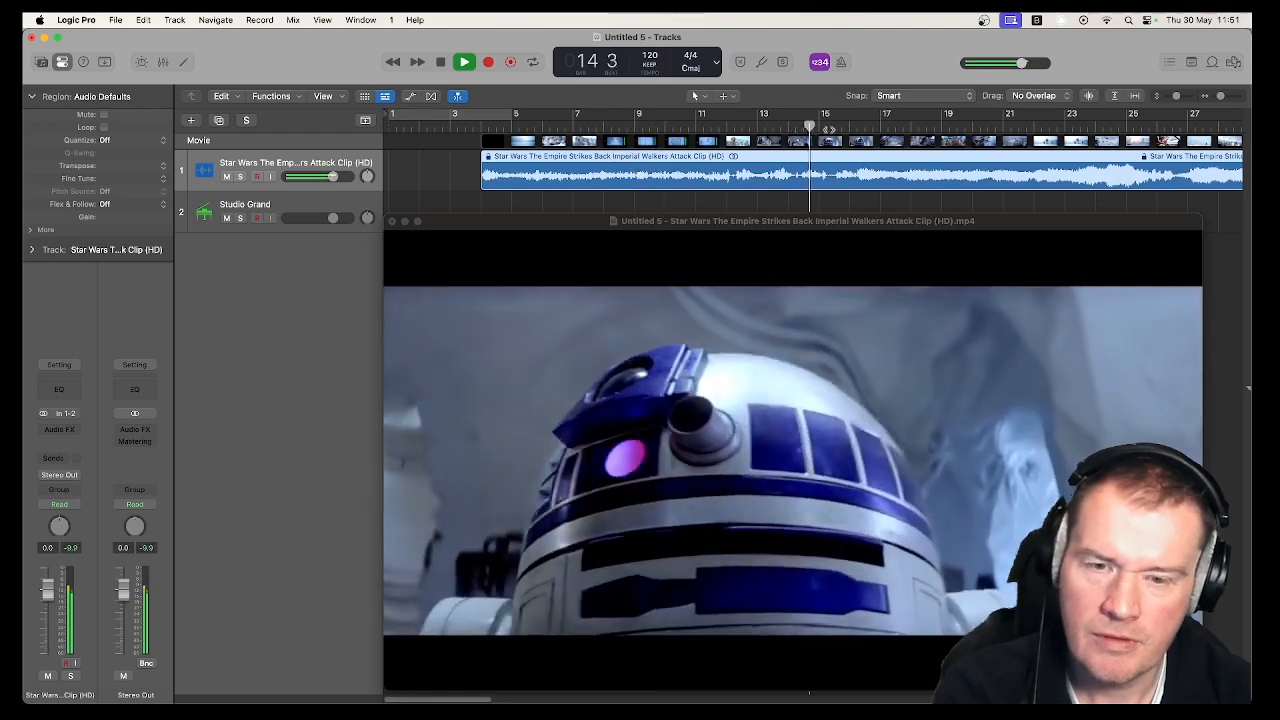
pyautogui.click(885, 122)
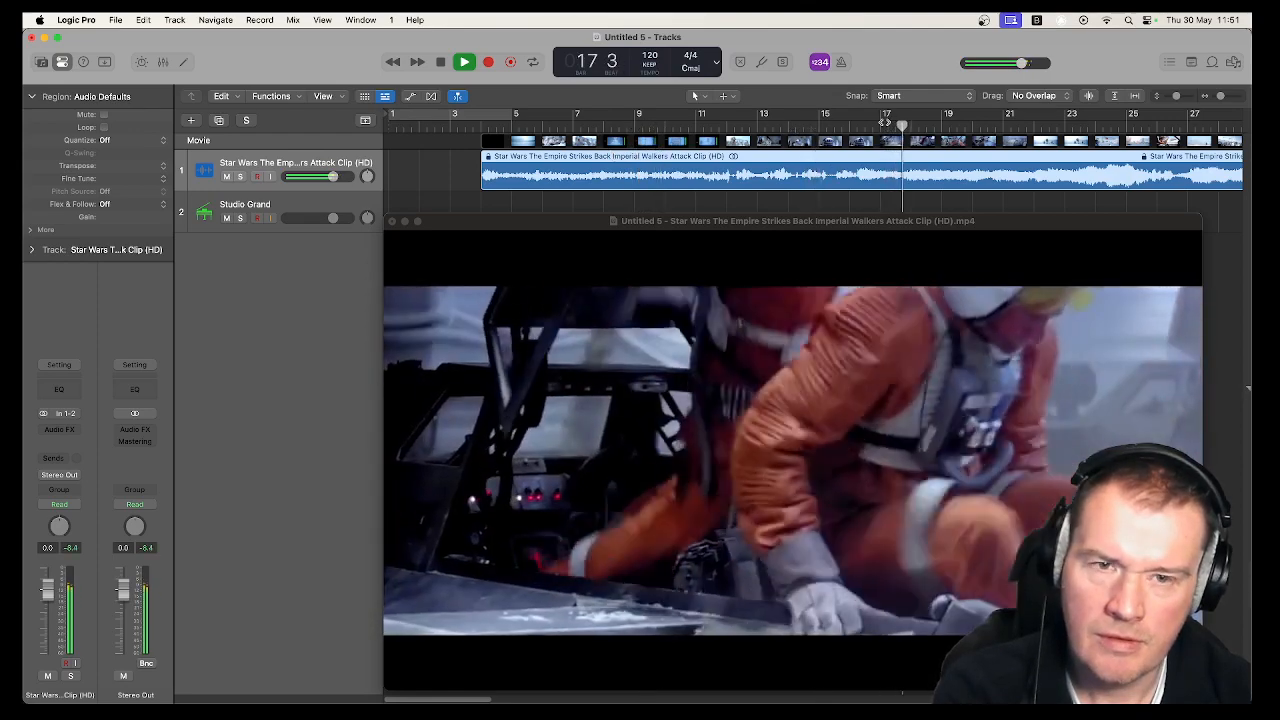
pyautogui.click(853, 124)
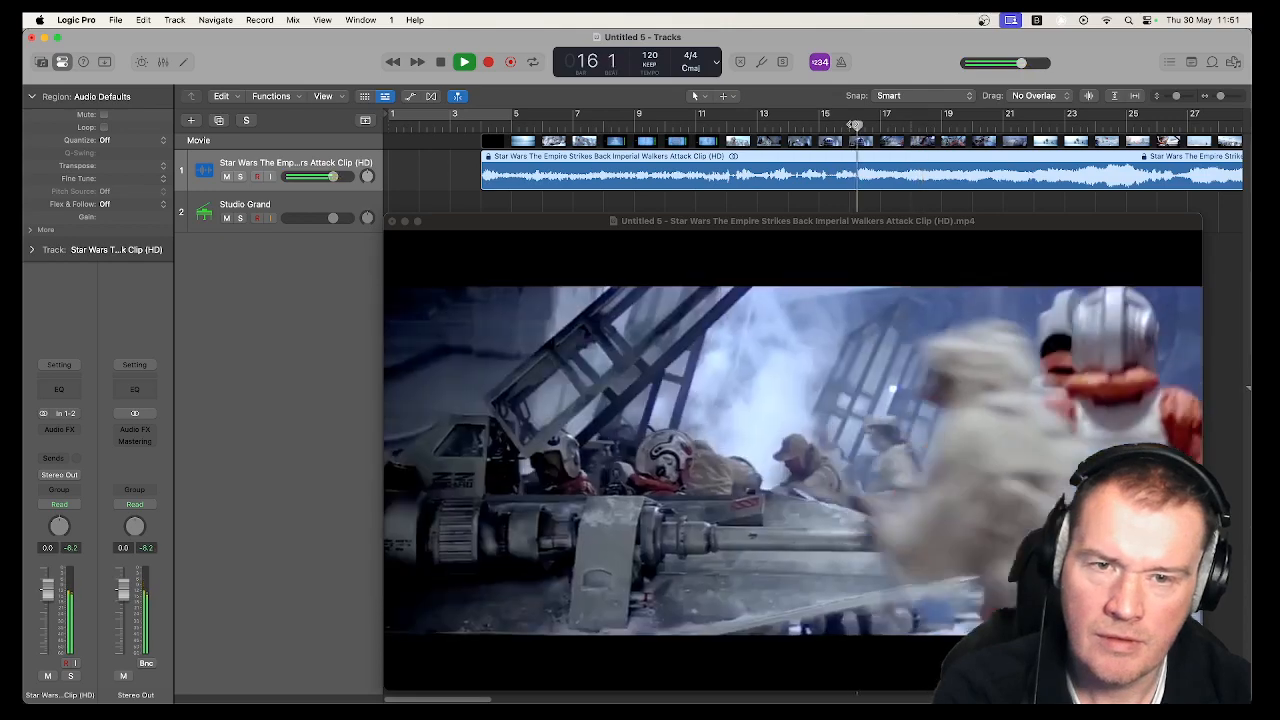
pyautogui.press('space')
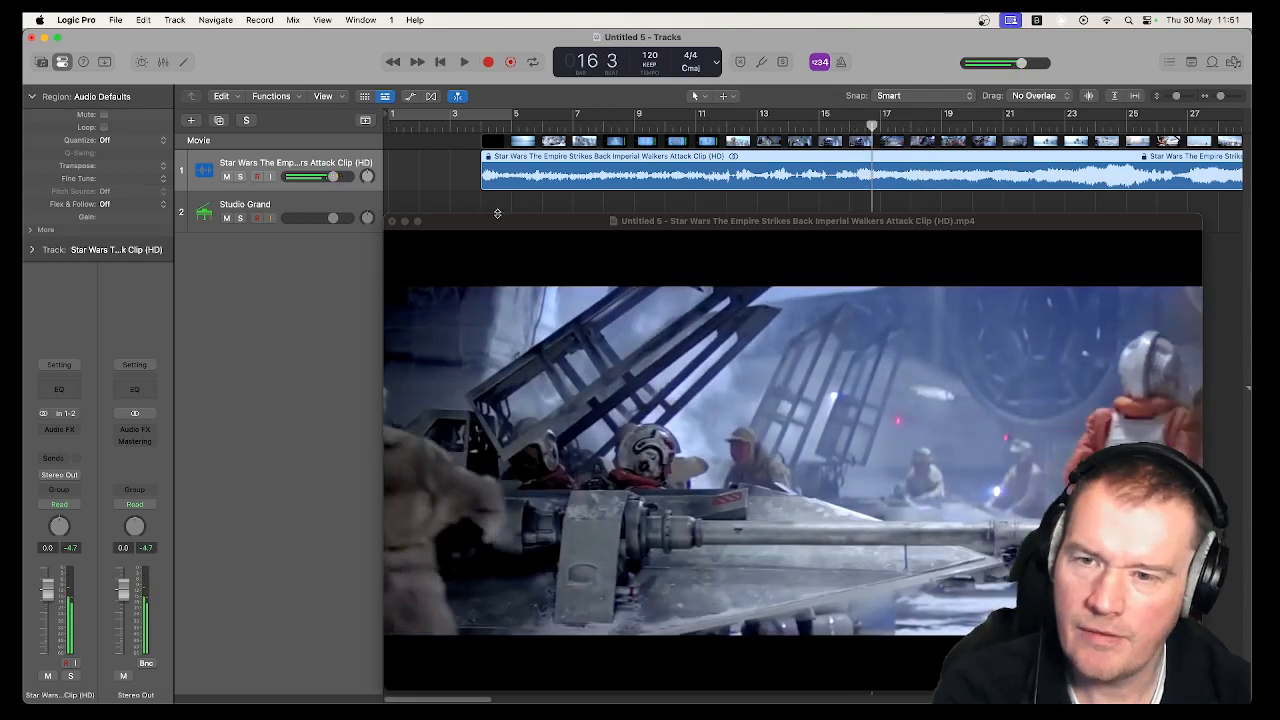
# Move the movie window down and split the Star Wars audio region into Vocals, Drums, Bass and Other with Stem Splitter.
pyautogui.moveTo(497, 221); pyautogui.dragTo(304, 423)
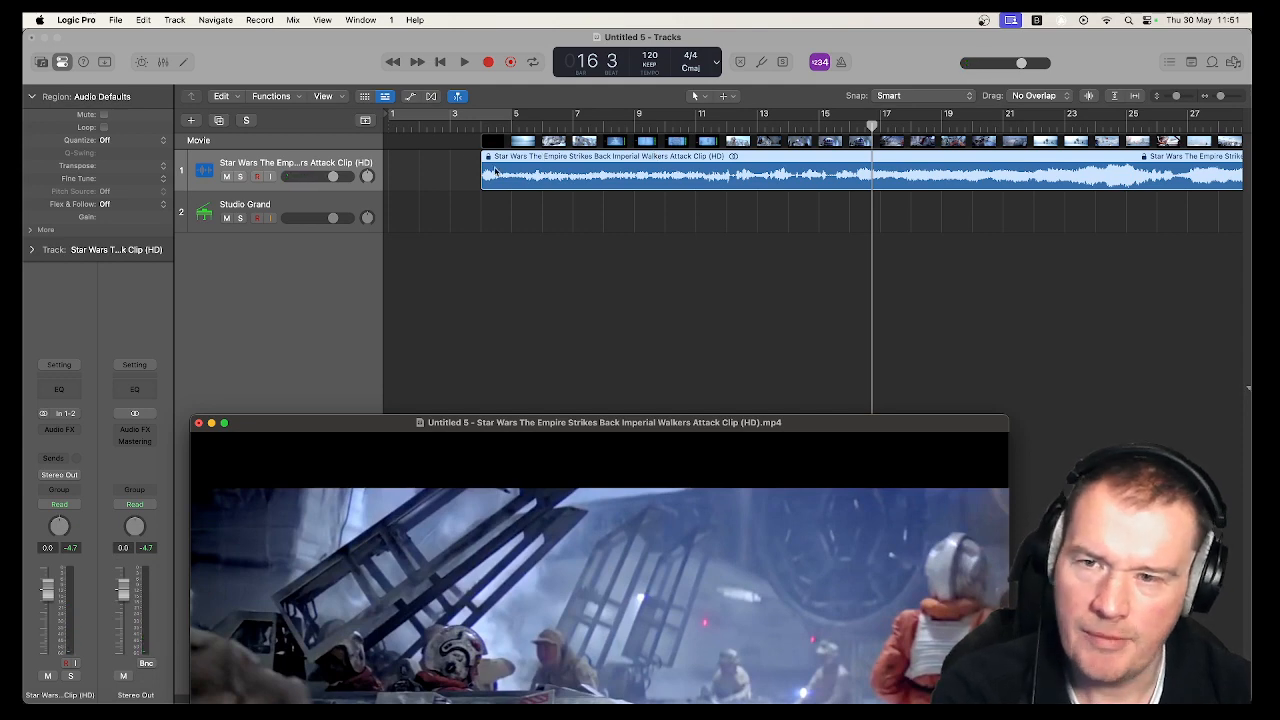
pyautogui.rightClick(562, 161)
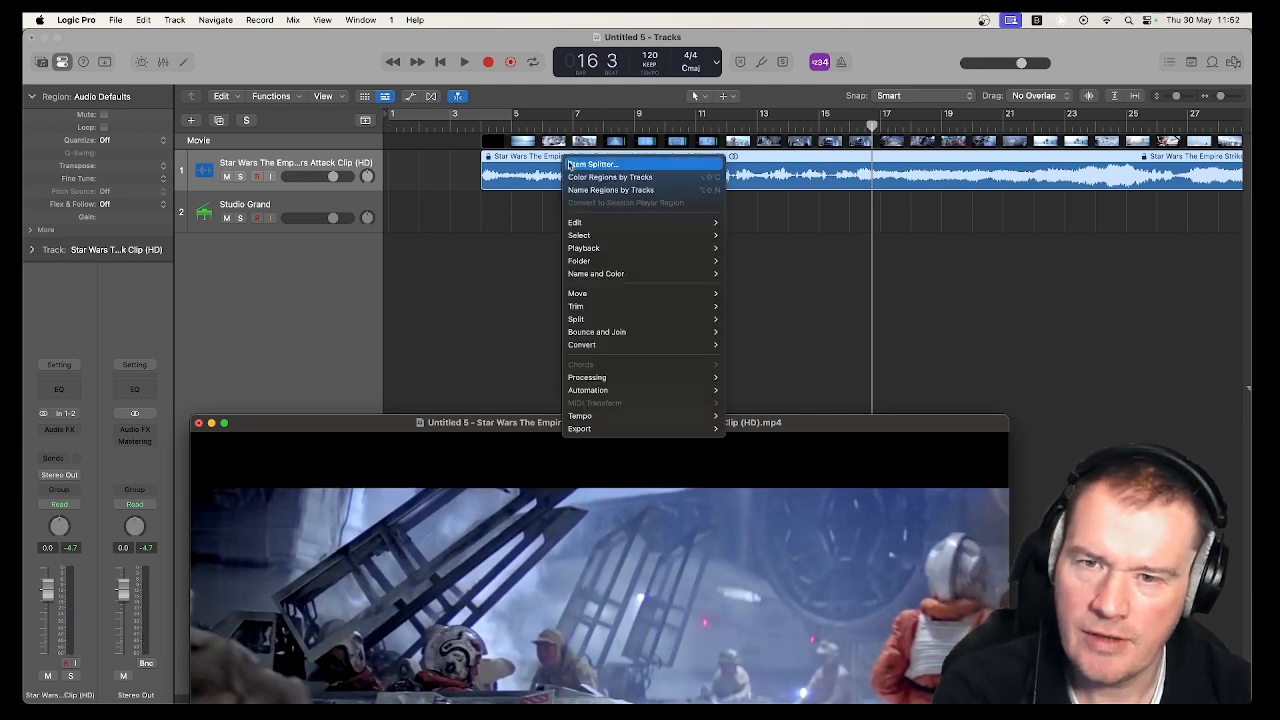
pyautogui.click(590, 164)
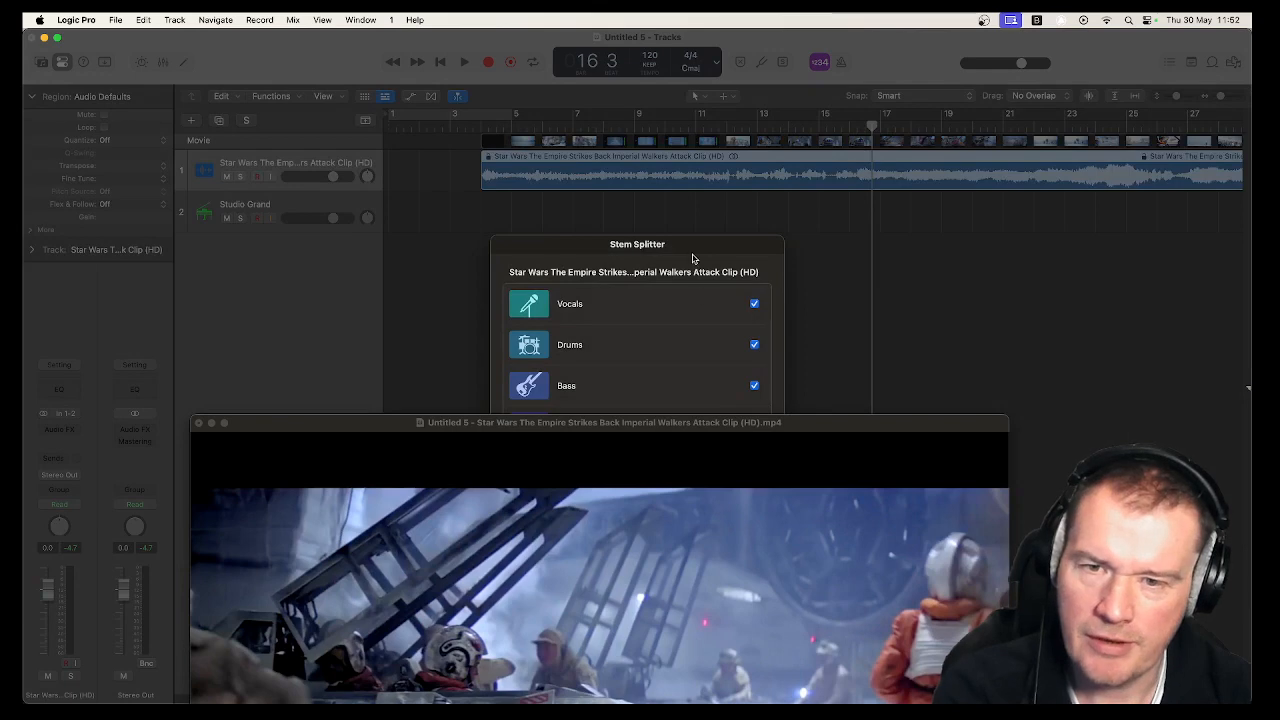
pyautogui.moveTo(634, 427); pyautogui.dragTo(712, 505)
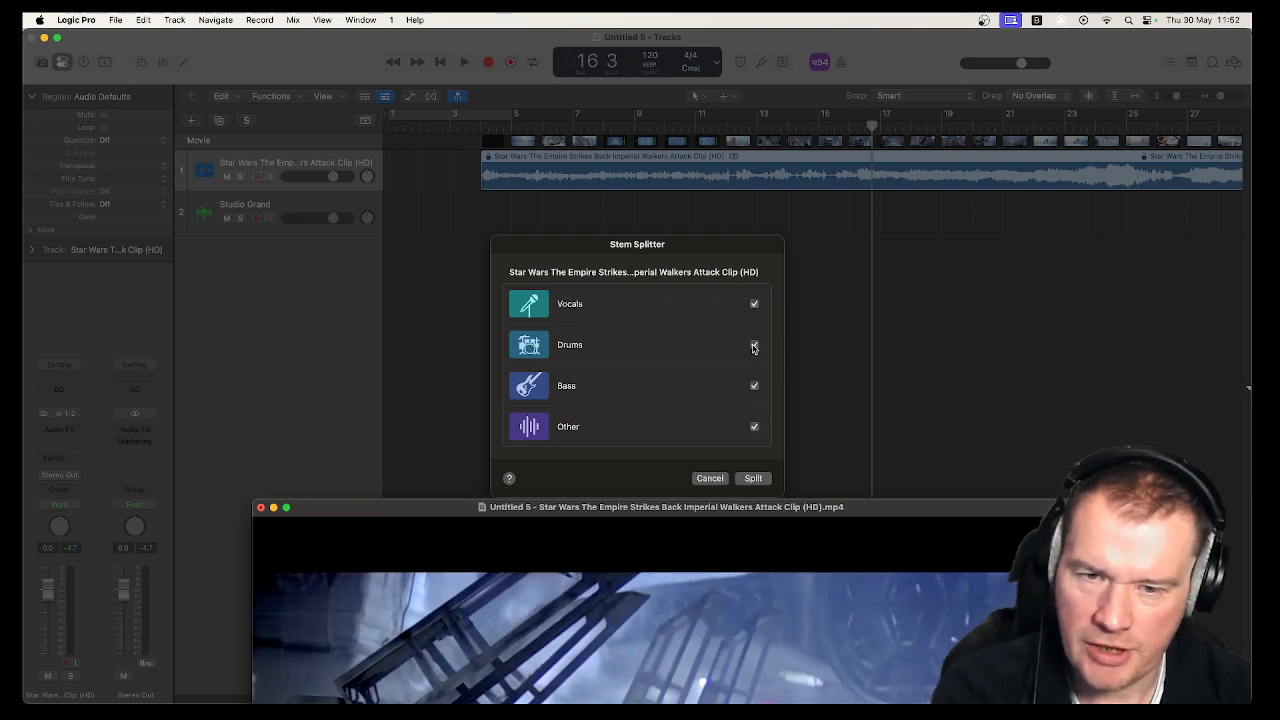
pyautogui.click(756, 484)
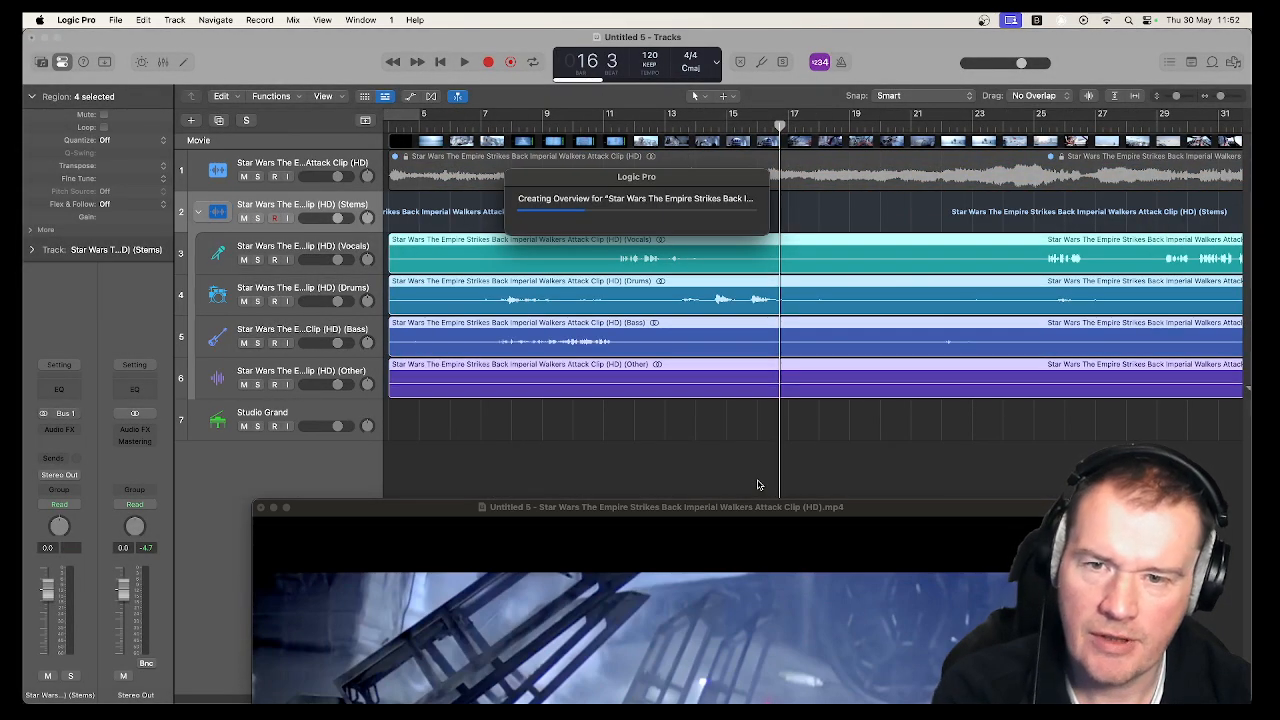
# Solo the Vocals stem and audition it from around bars 11, 25 and 29, stopping playback at the end.
pyautogui.click(257, 260)
pyautogui.press('space')
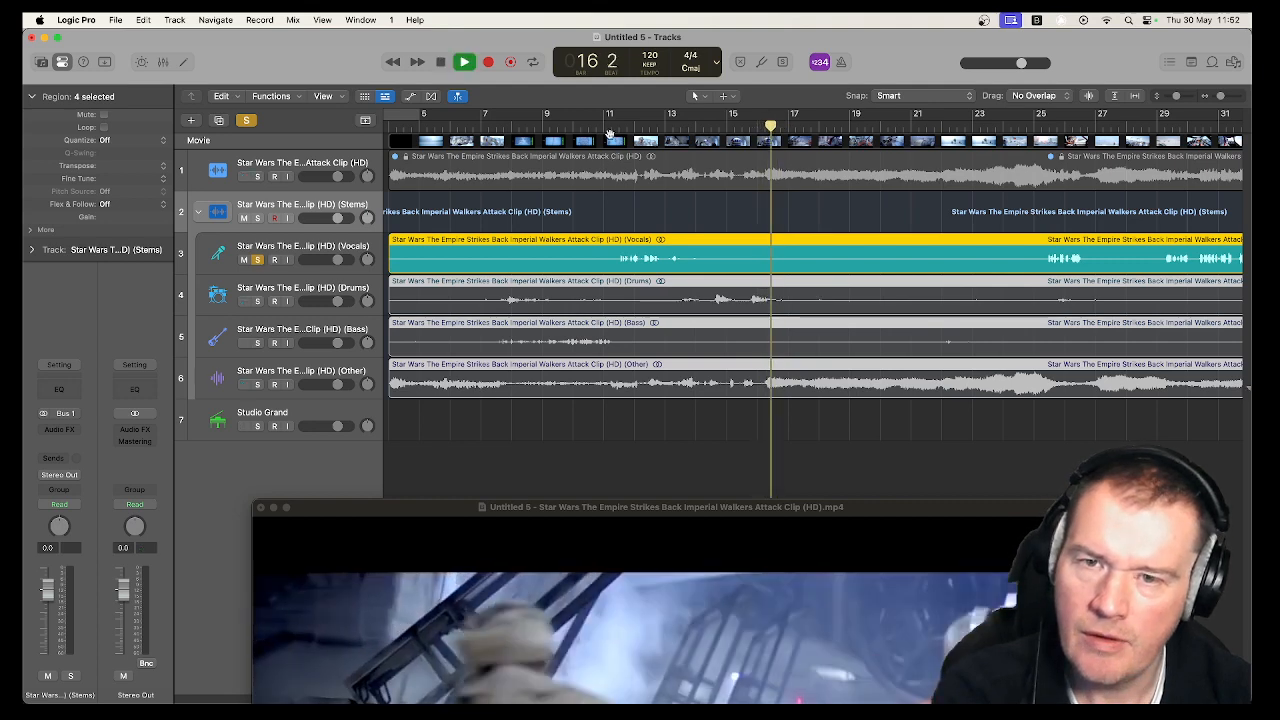
pyautogui.click(616, 126)
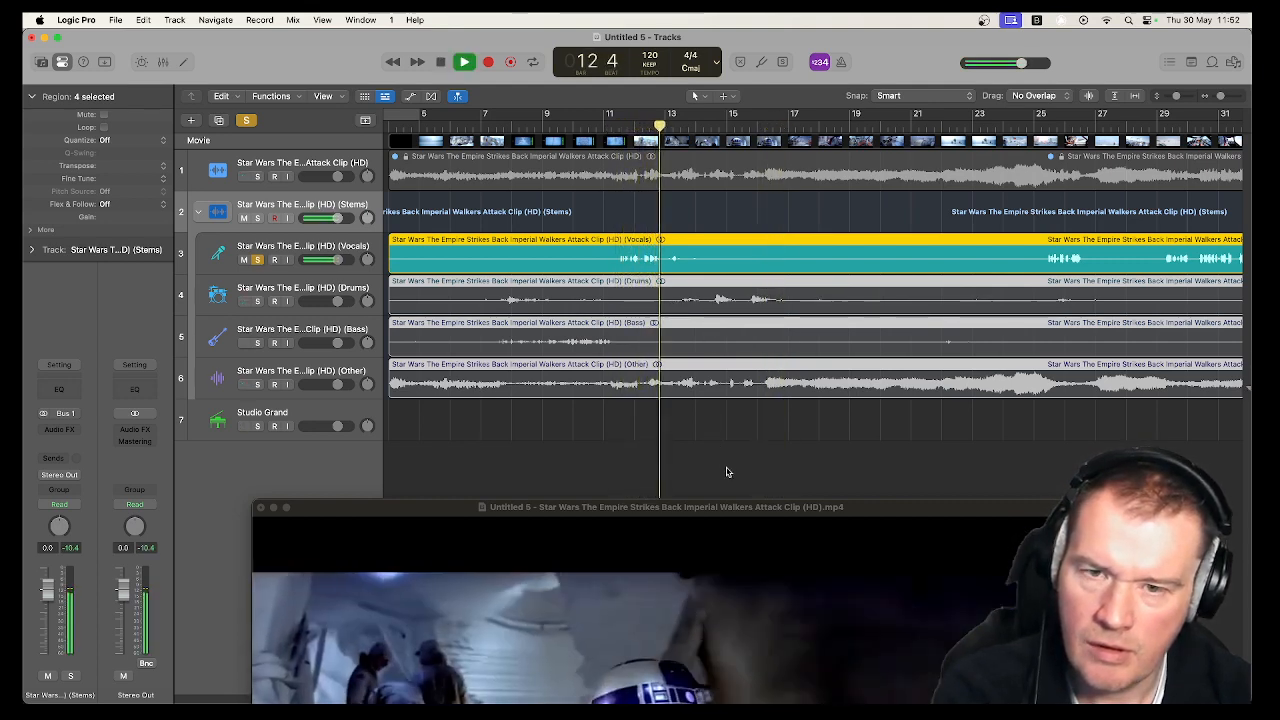
pyautogui.click(1035, 129)
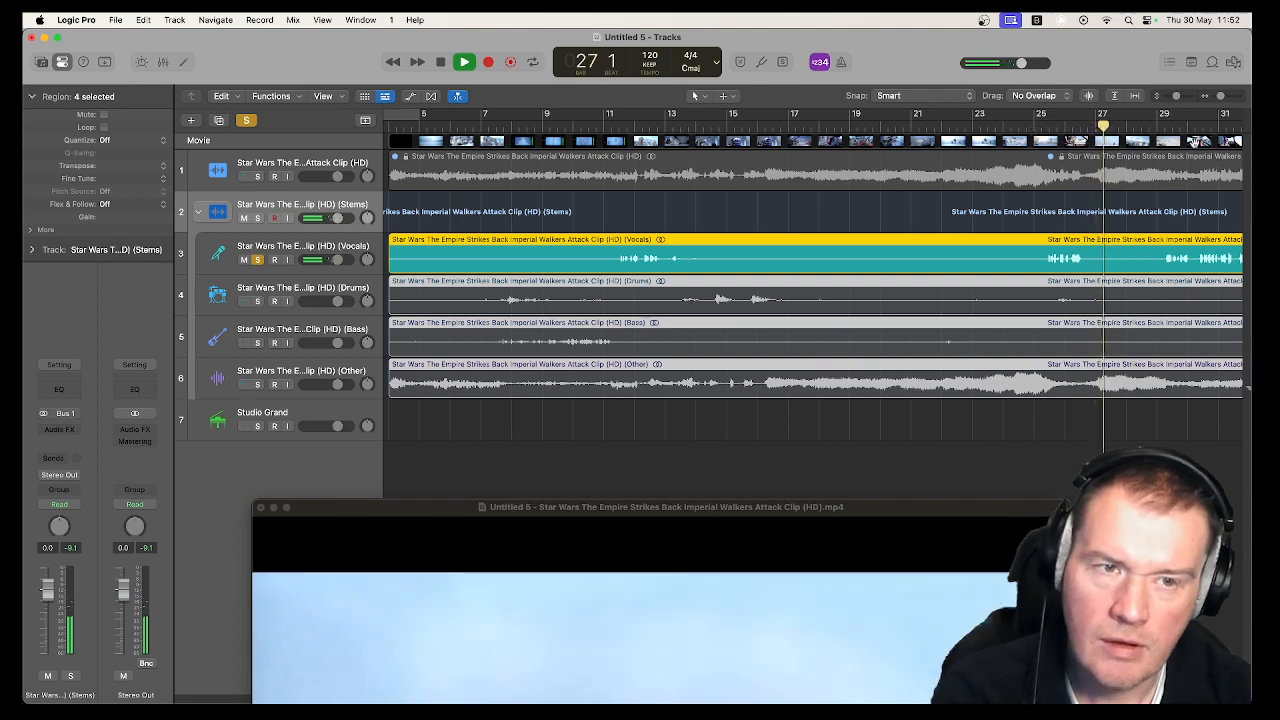
pyautogui.click(1160, 129)
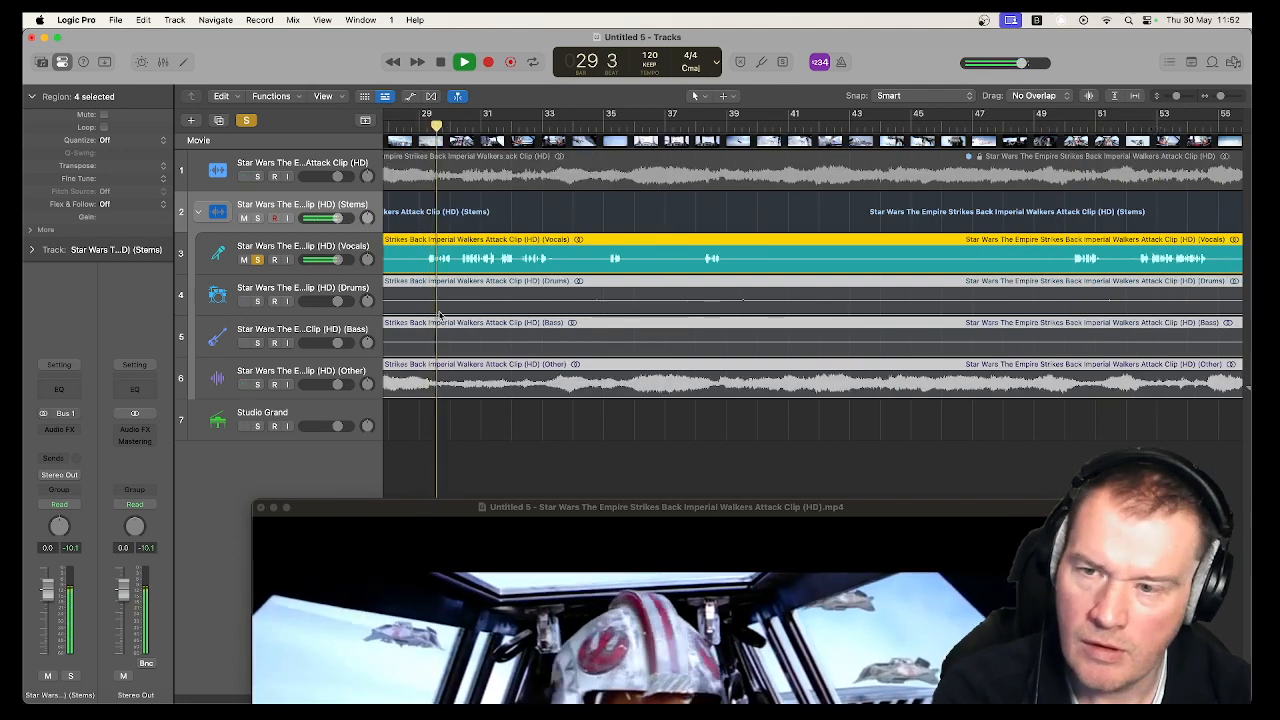
pyautogui.press('space')
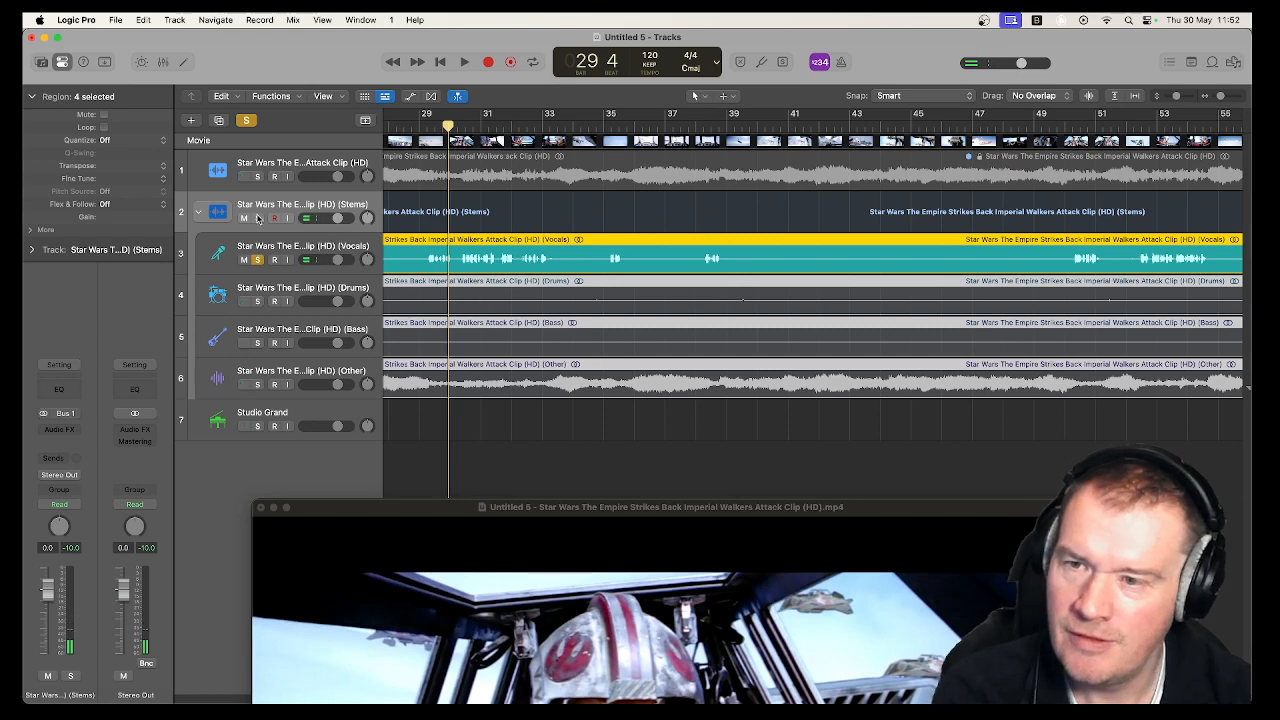
# Play the full Stems stack soloed from around bar 30 for comparison, and return to soloing only the Vocals stem.
pyautogui.click(258, 262)
pyautogui.press('space')
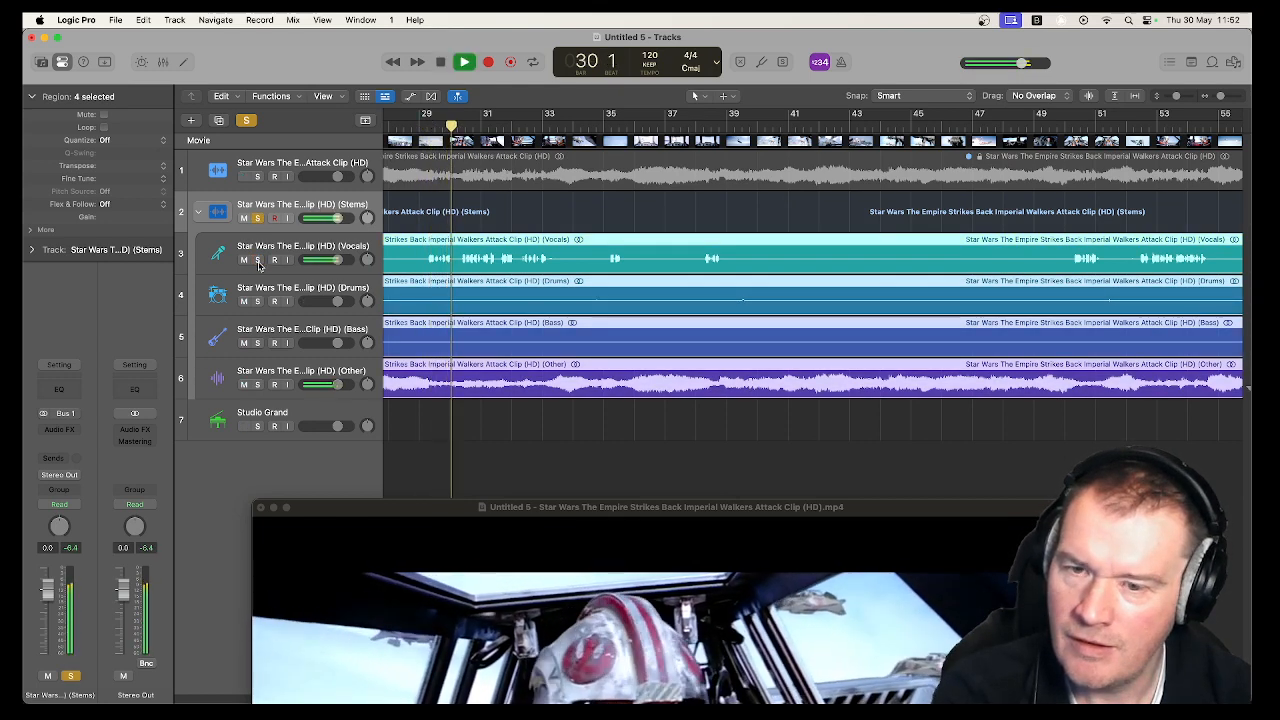
pyautogui.click(258, 261)
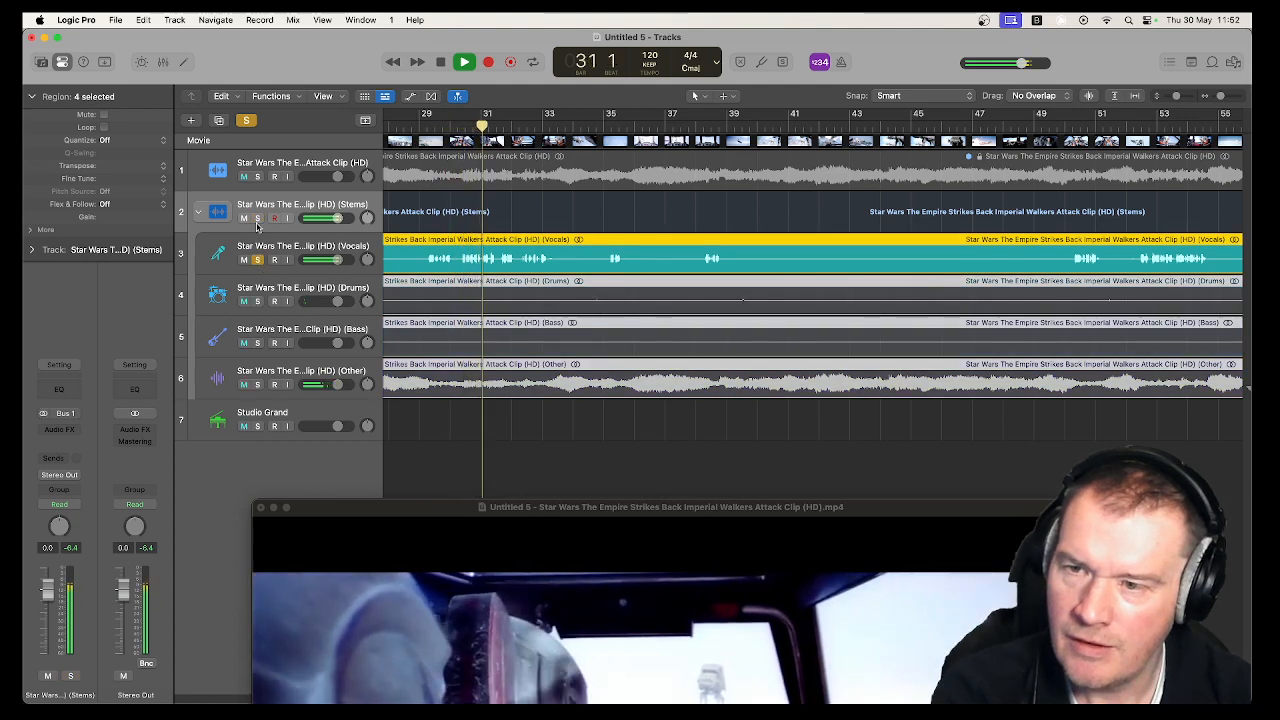
# Compare the Other, Bass and Drums stems against the soloed Vocals by switching each one's solo on and off during playback.
pyautogui.click(258, 385)
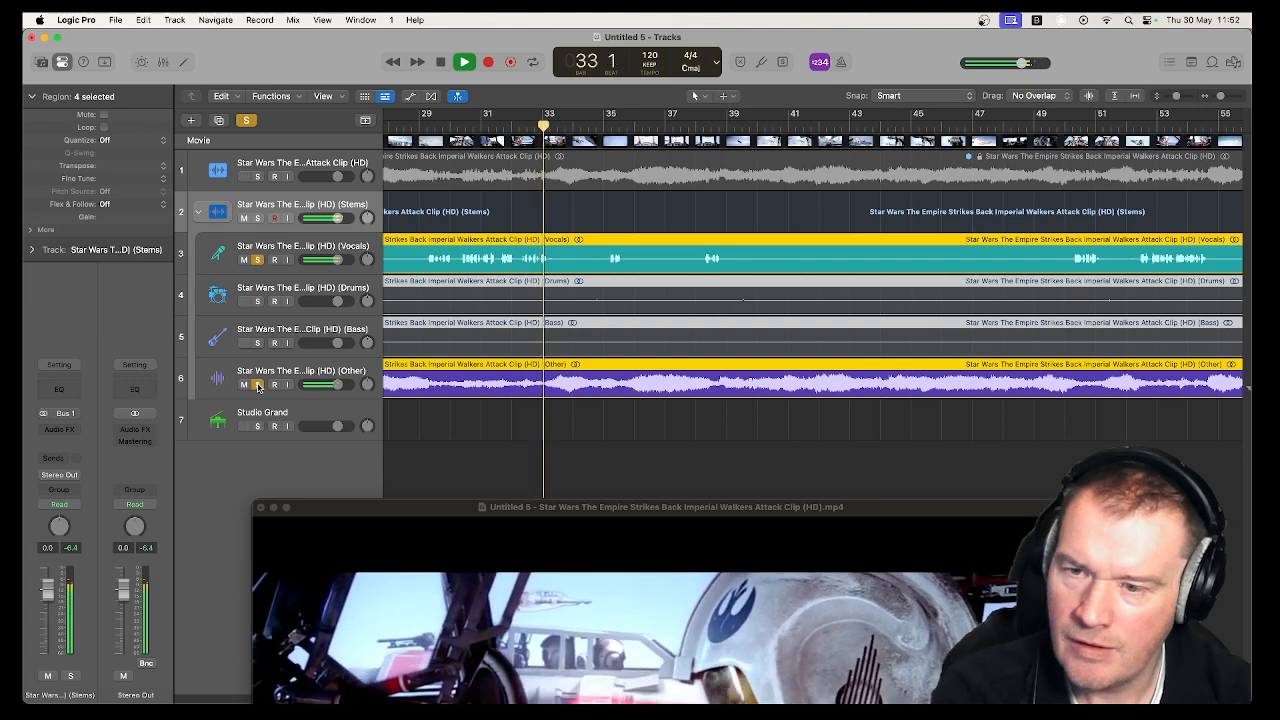
pyautogui.click(258, 385)
pyautogui.click(258, 343)
pyautogui.click(258, 343)
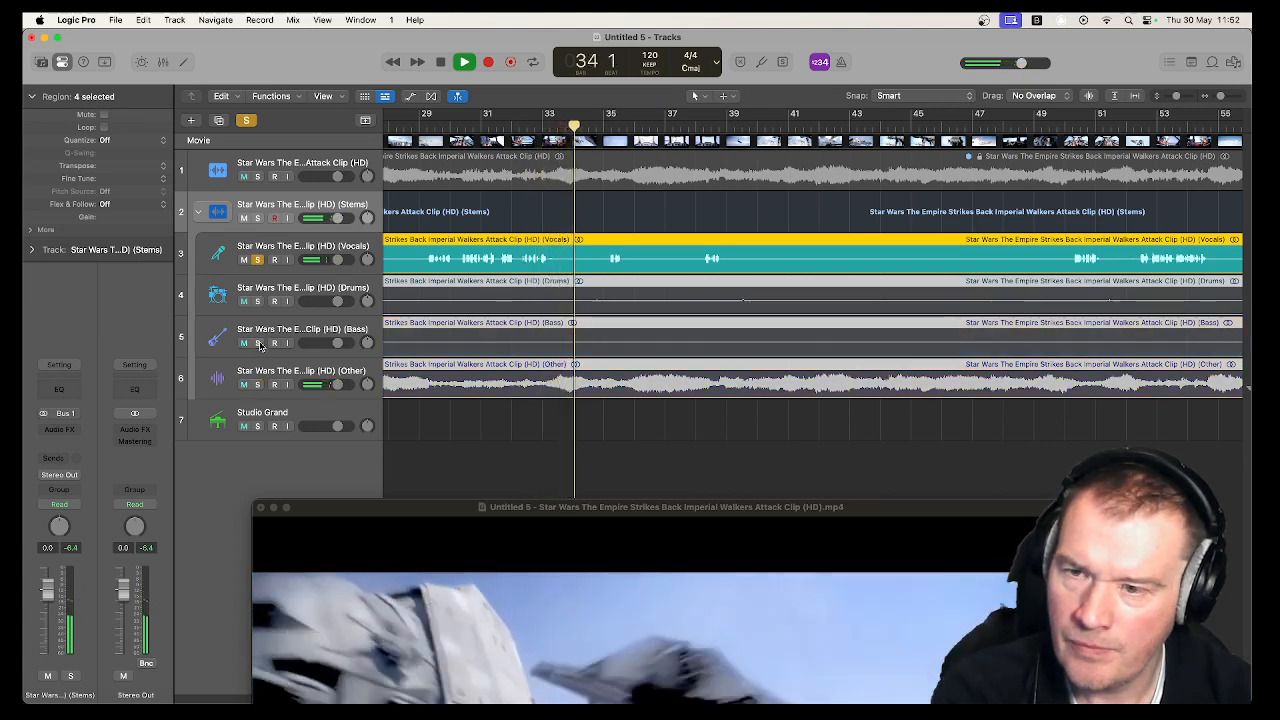
pyautogui.click(258, 301)
pyautogui.click(258, 301)
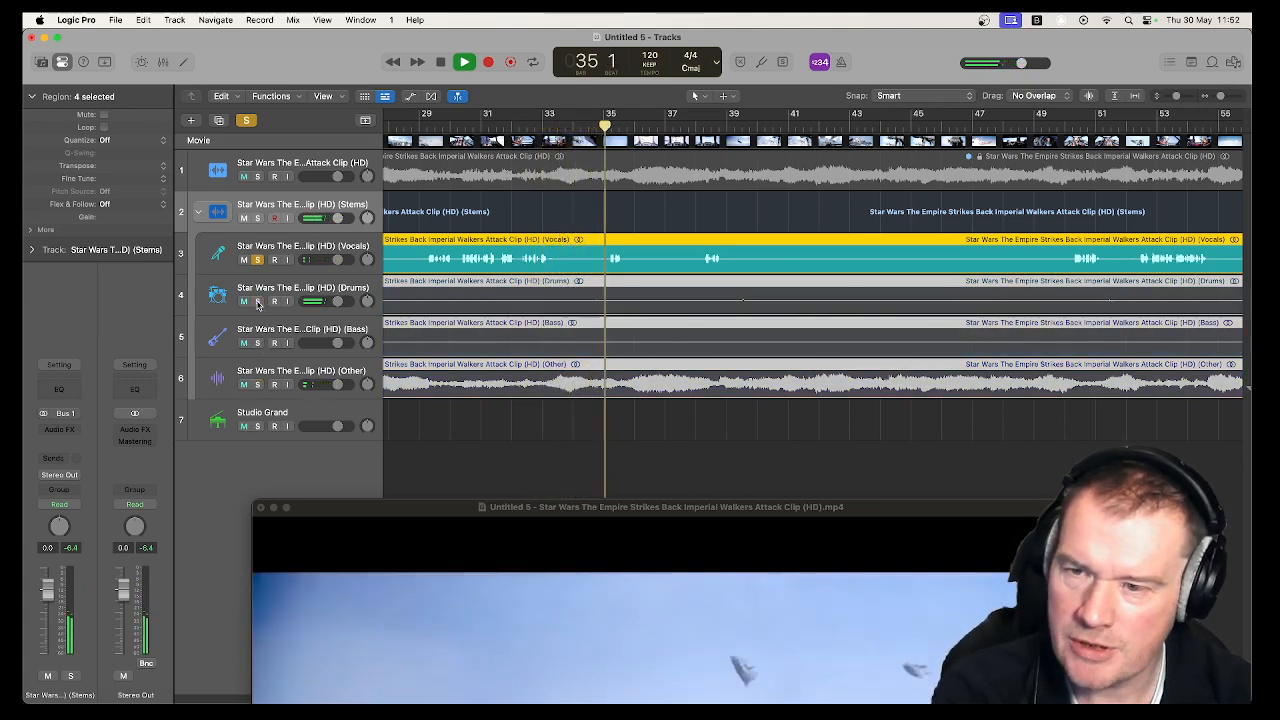
pyautogui.click(258, 301)
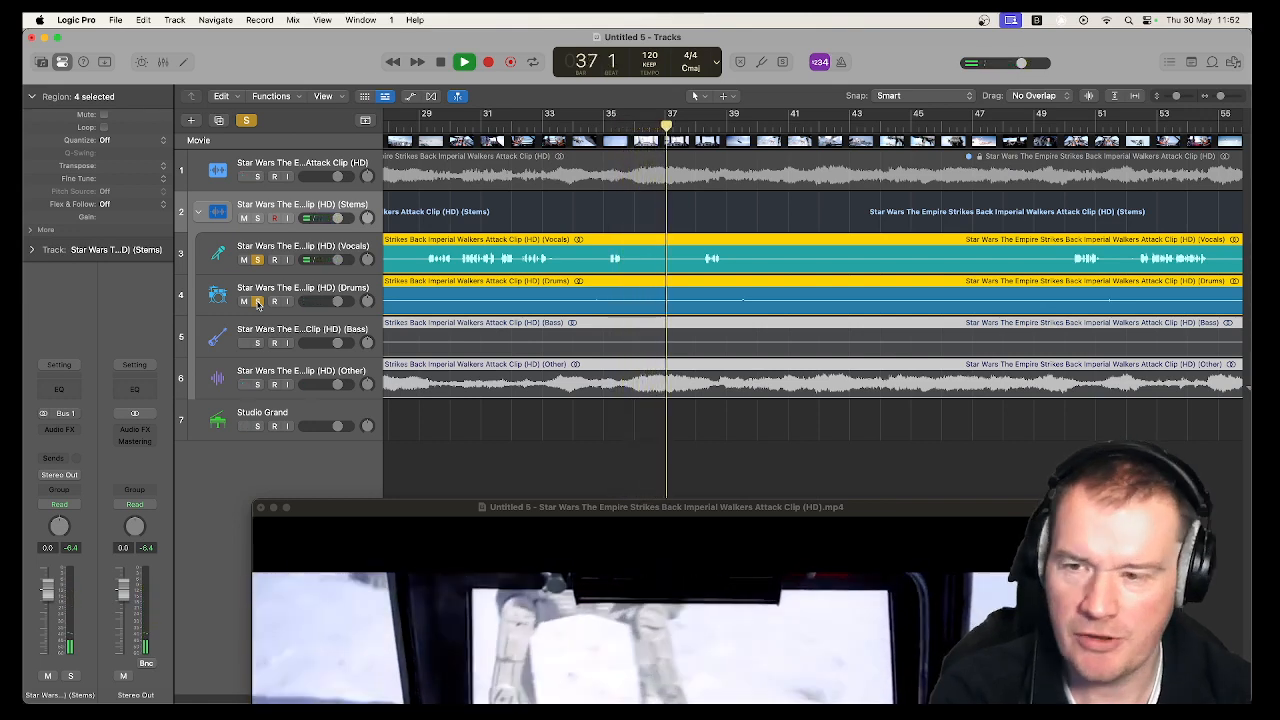
pyautogui.click(258, 301)
pyautogui.click(258, 385)
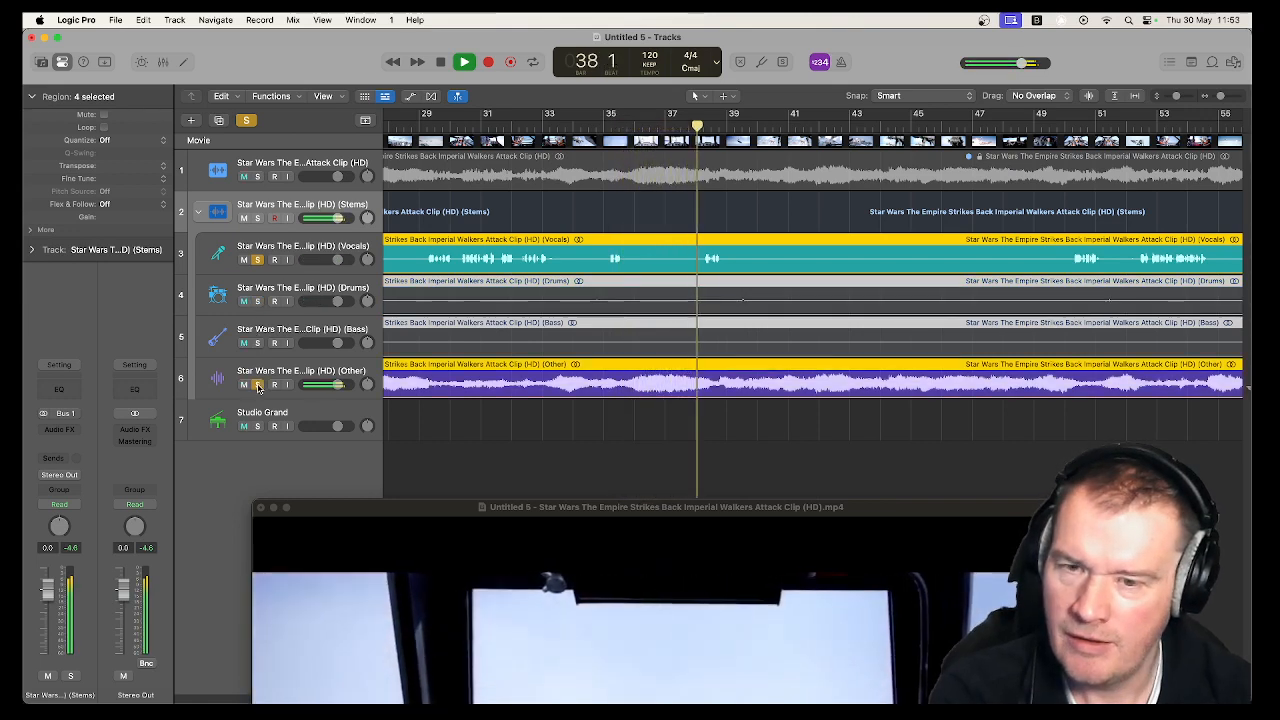
pyautogui.click(258, 385)
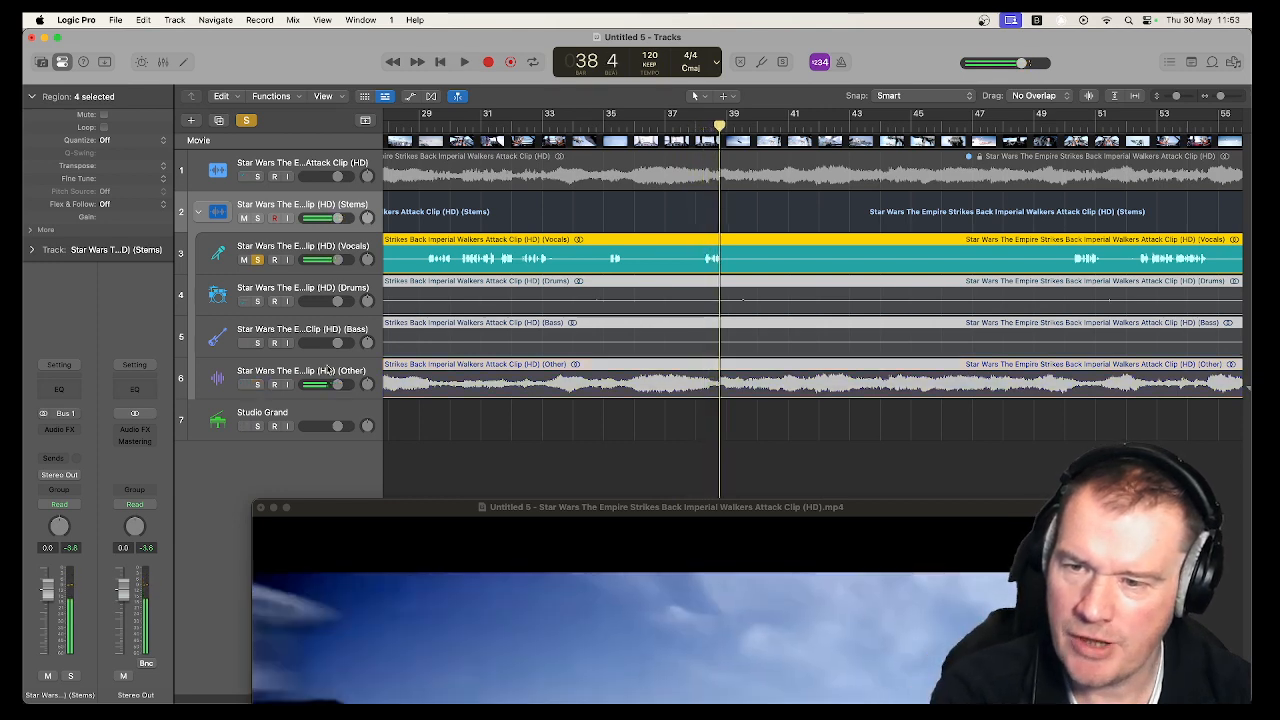
# Select the Vocals stem track, raise the movie window for a better view, and audition the soloed vocals around bars 30 and 51.
pyautogui.click(302, 249)
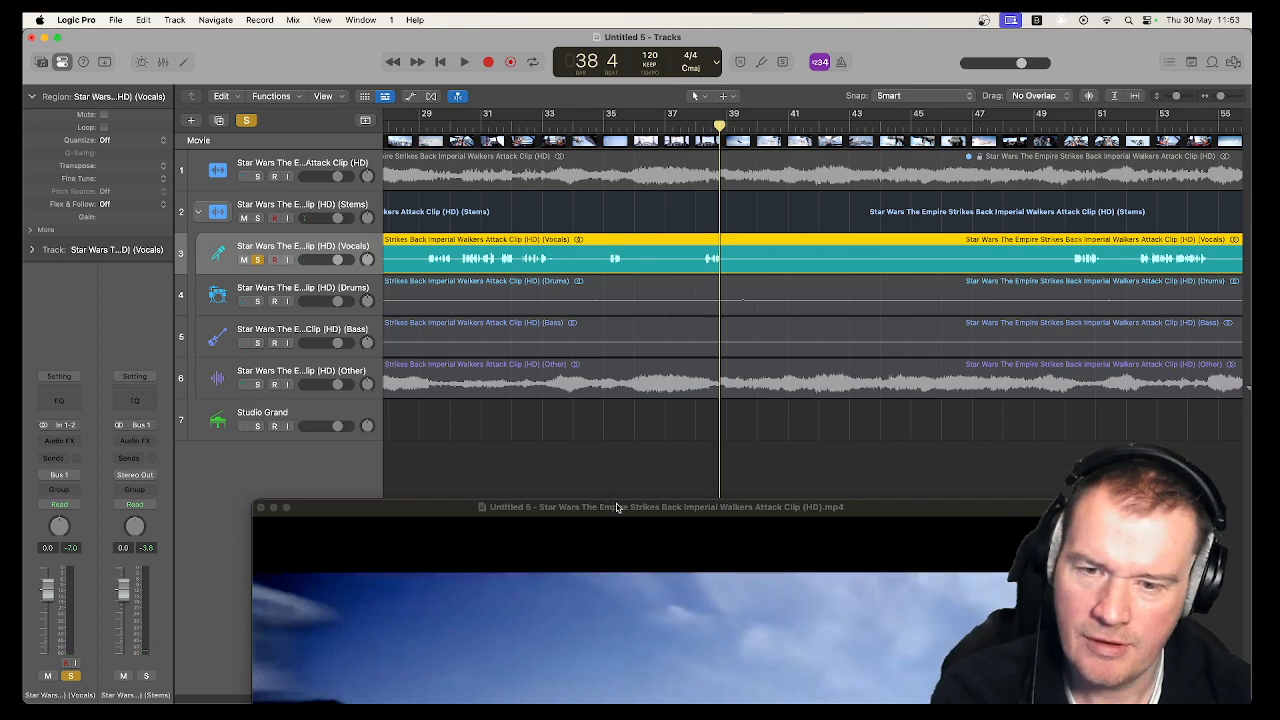
pyautogui.moveTo(617, 508); pyautogui.dragTo(666, 364)
pyautogui.press('space')
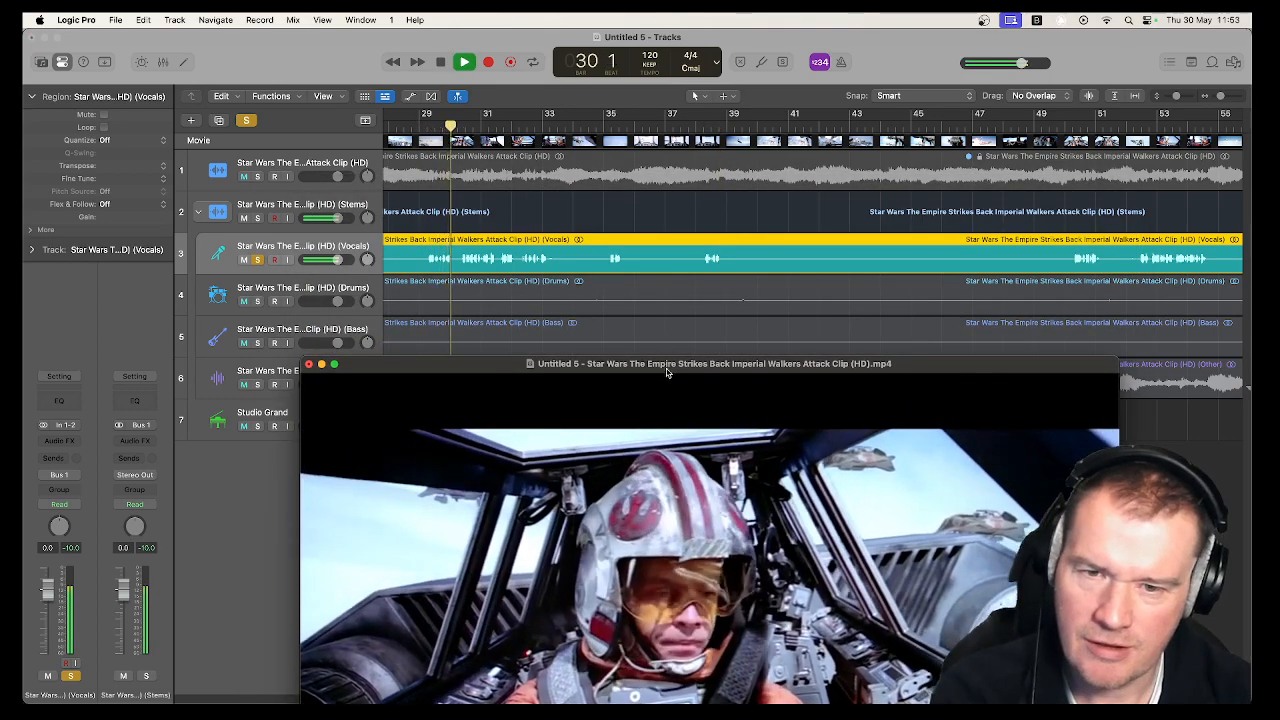
pyautogui.moveTo(667, 371); pyautogui.dragTo(621, 355)
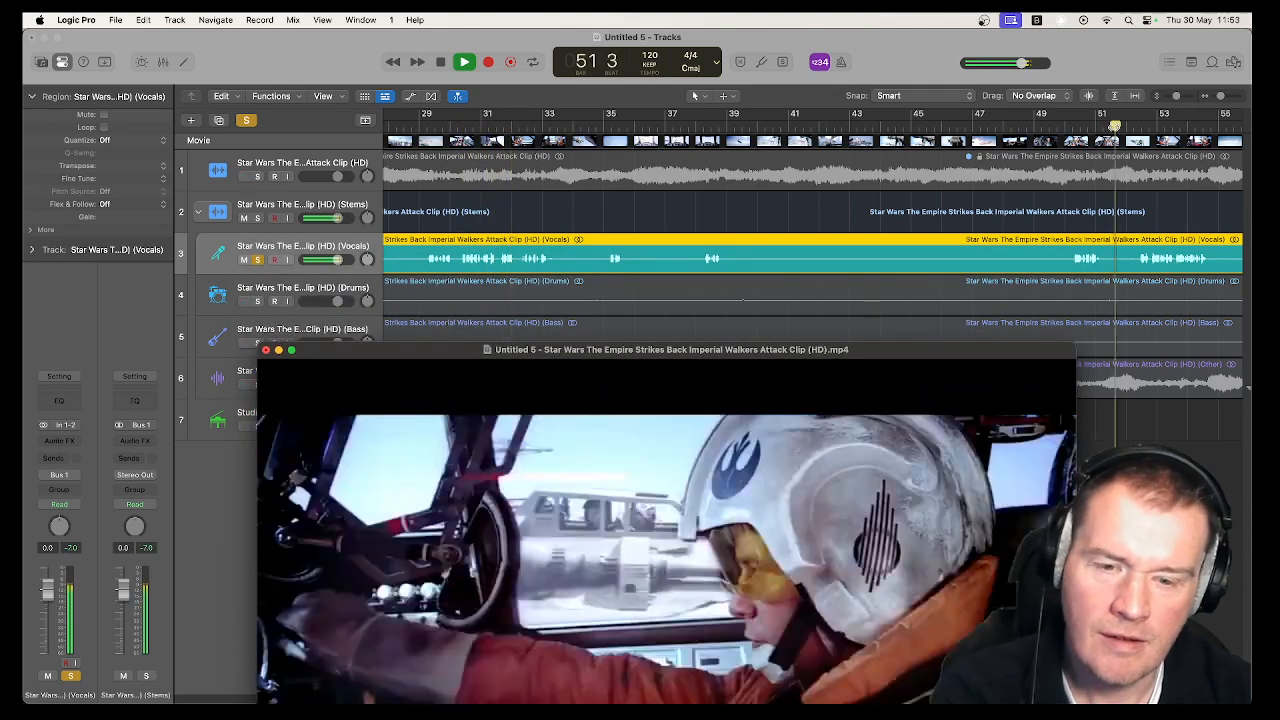
pyautogui.click(1115, 127)
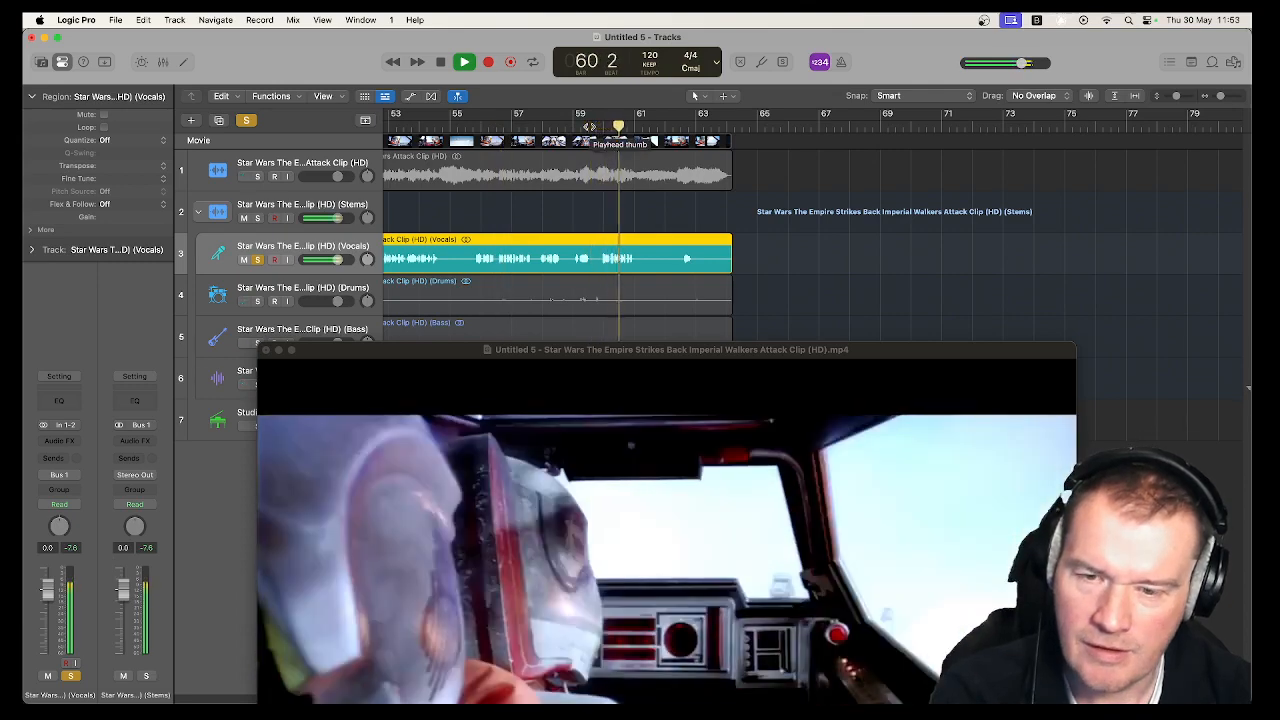
# Delete the Star Wars Stems stack with its stem tracks, and the original Star Wars audio track, including their regions.
pyautogui.rightClick(298, 204)
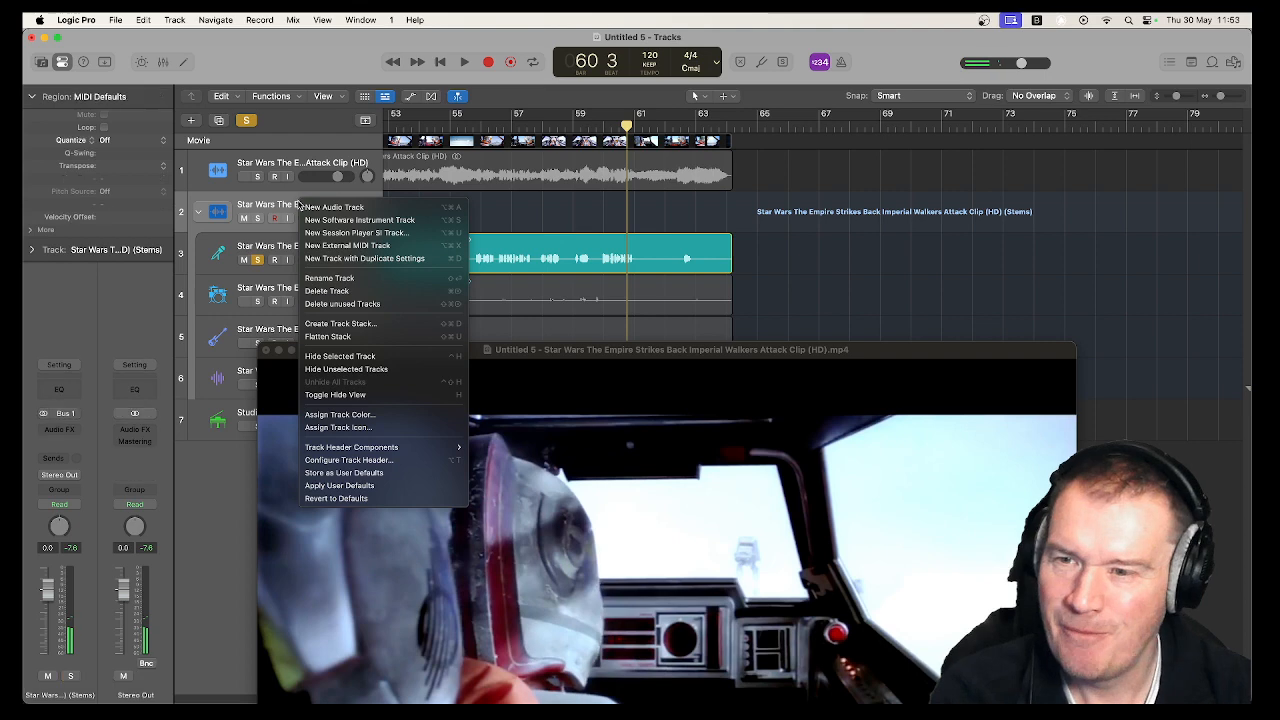
pyautogui.click(330, 290)
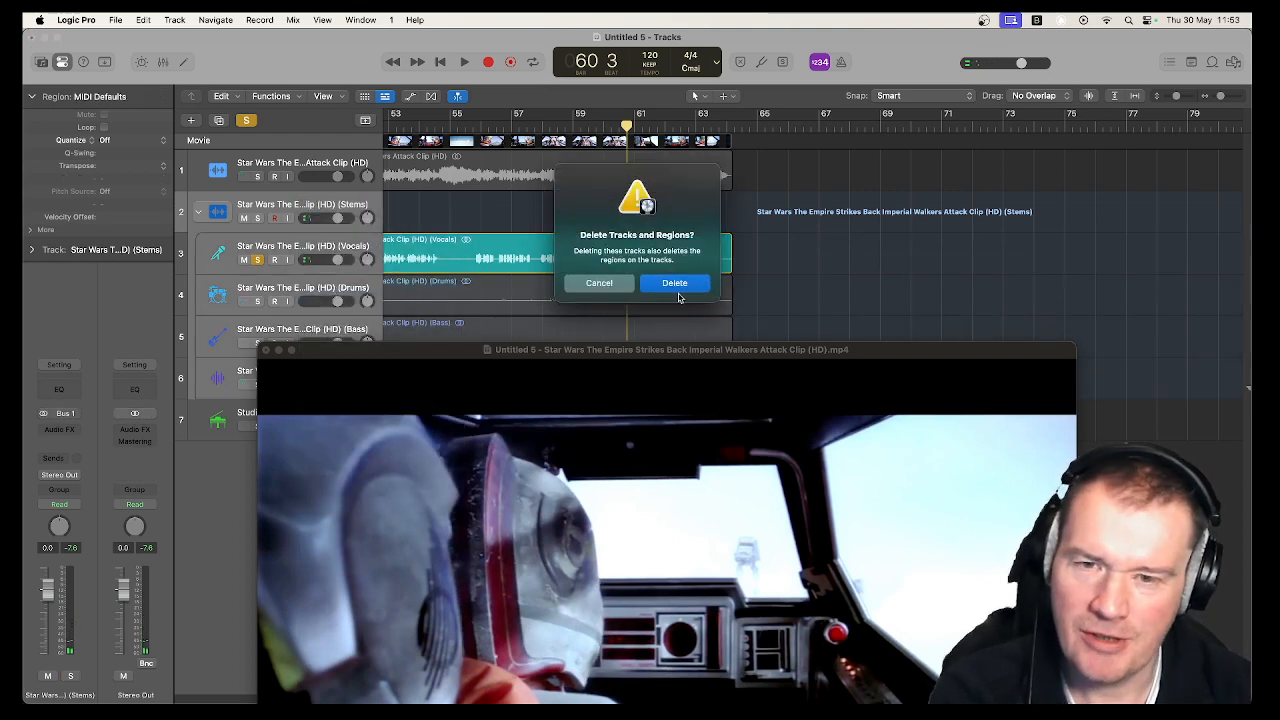
pyautogui.click(675, 284)
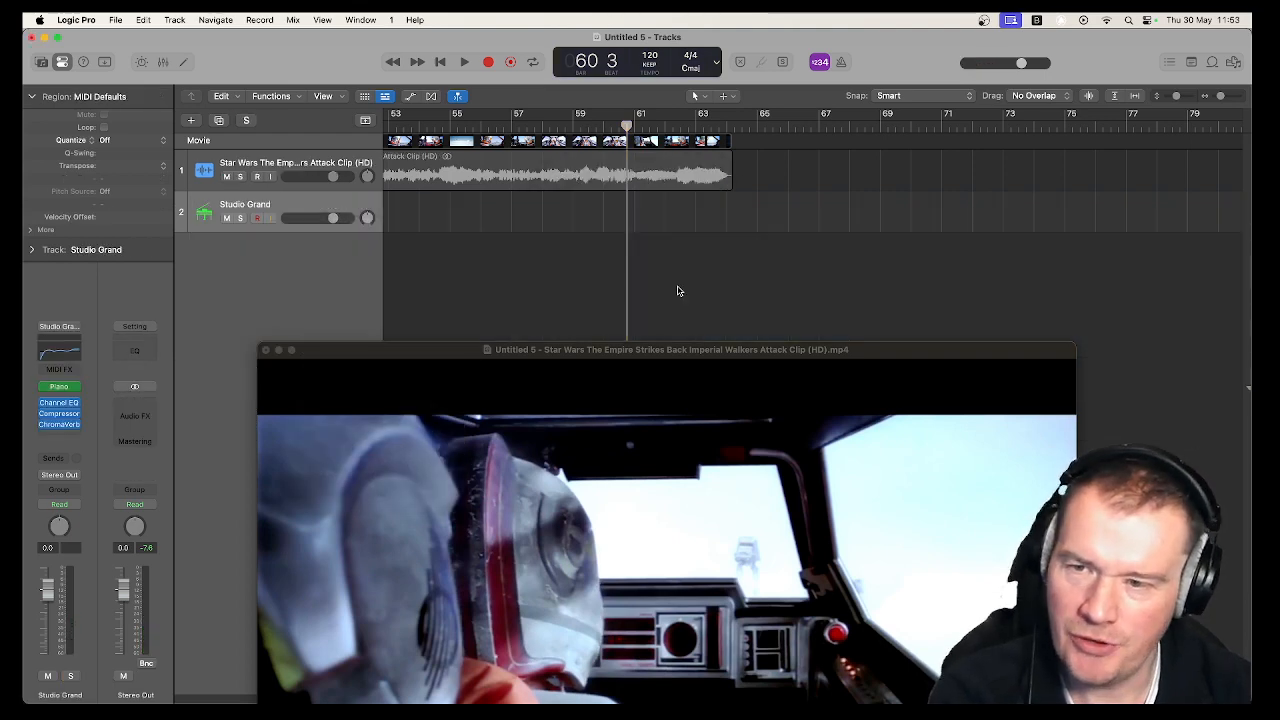
pyautogui.rightClick(323, 166)
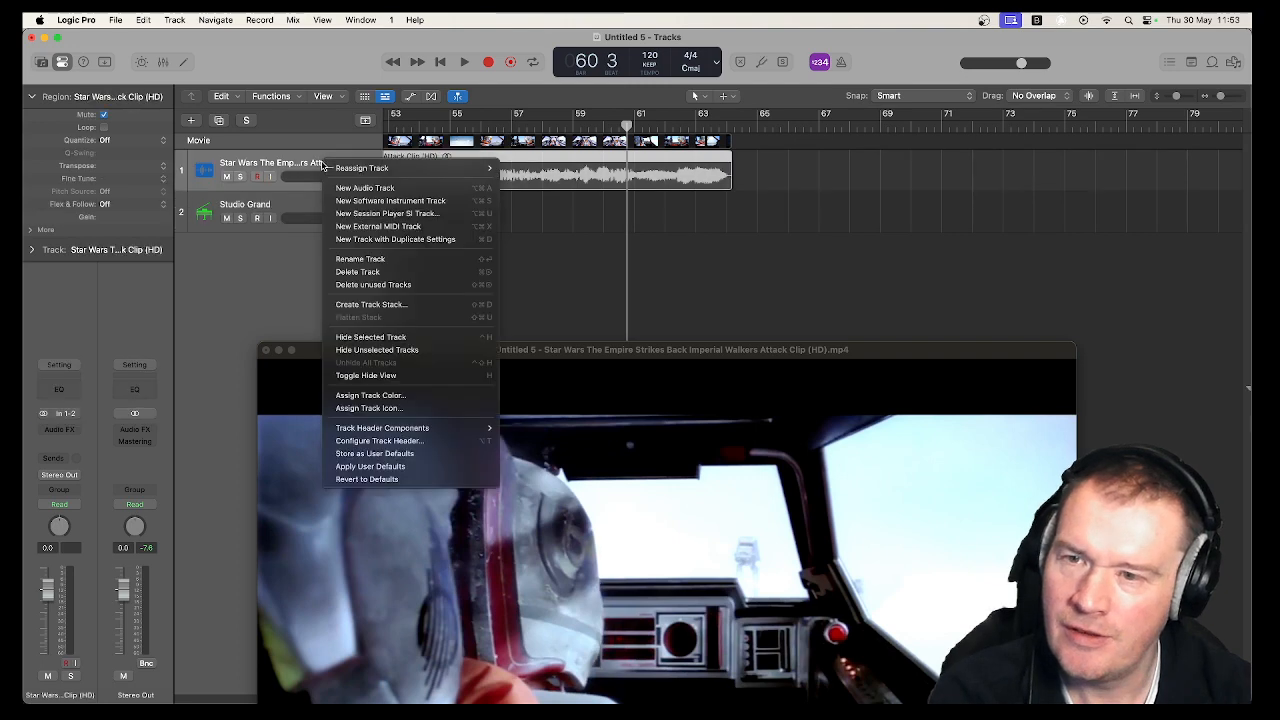
pyautogui.click(376, 273)
pyautogui.click(659, 284)
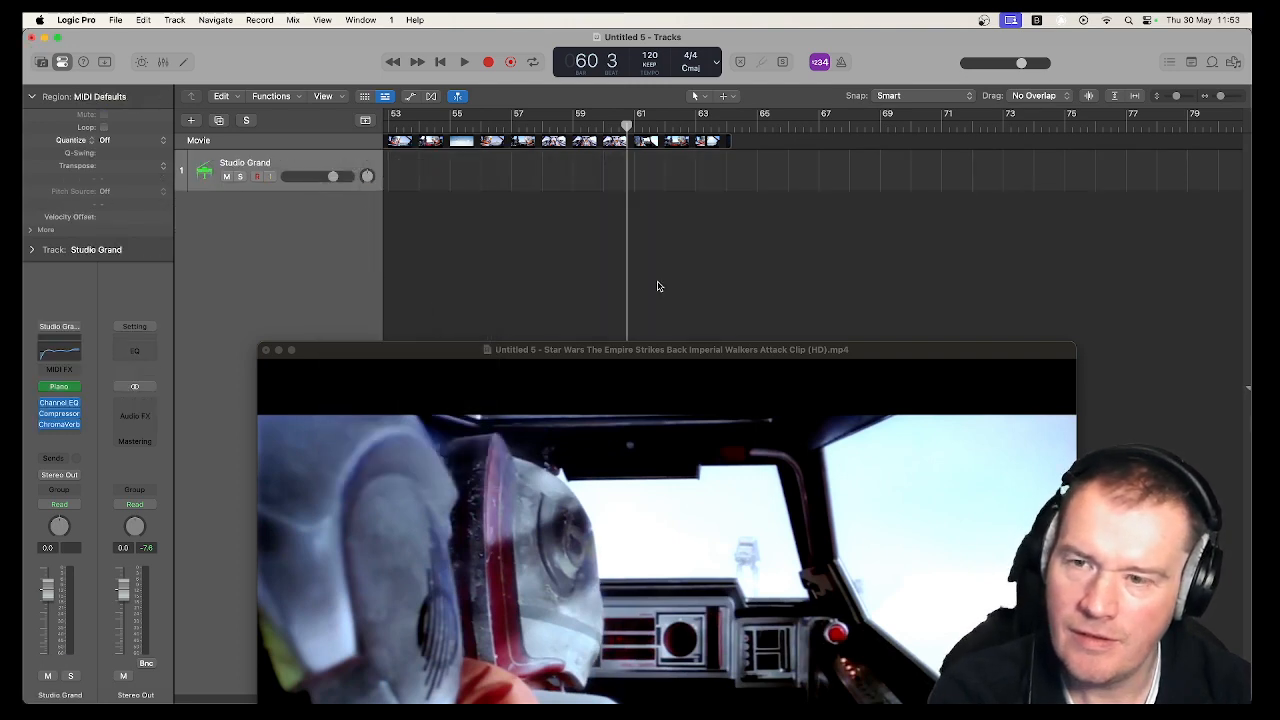
# Close the movie window and remove the Star Wars movie from the project's Movie track.
pyautogui.click(266, 351)
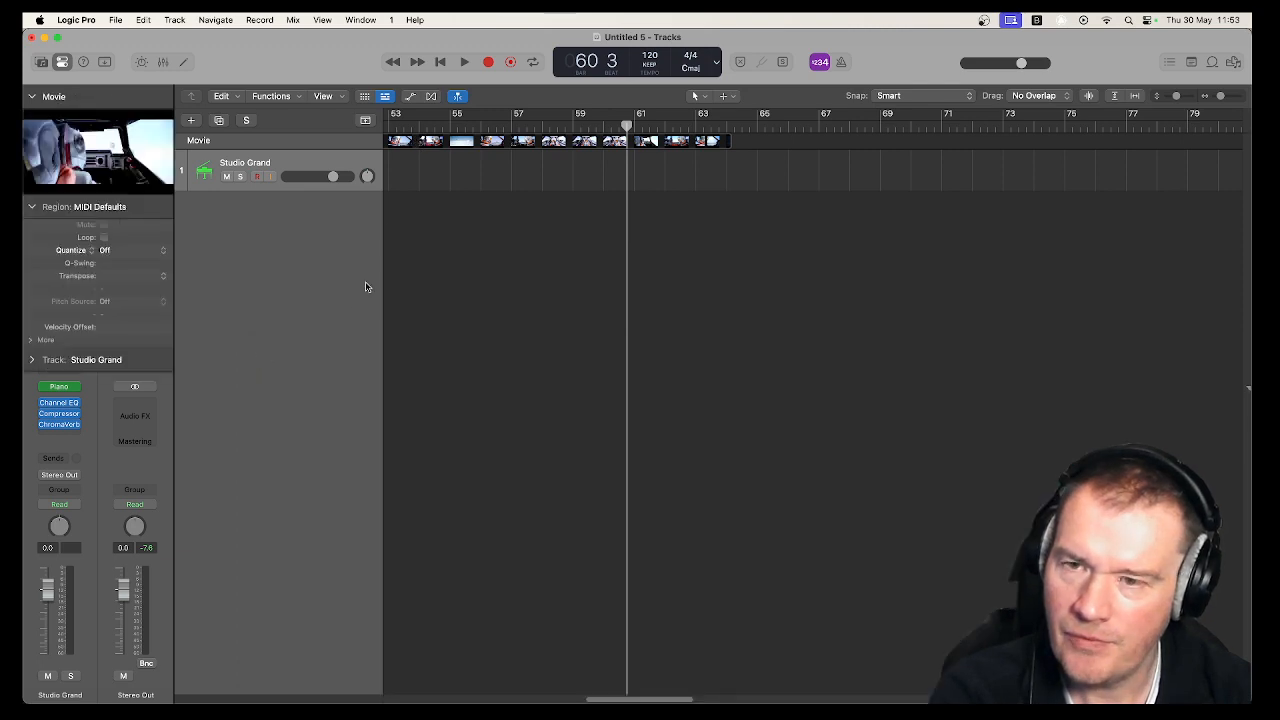
pyautogui.rightClick(420, 147)
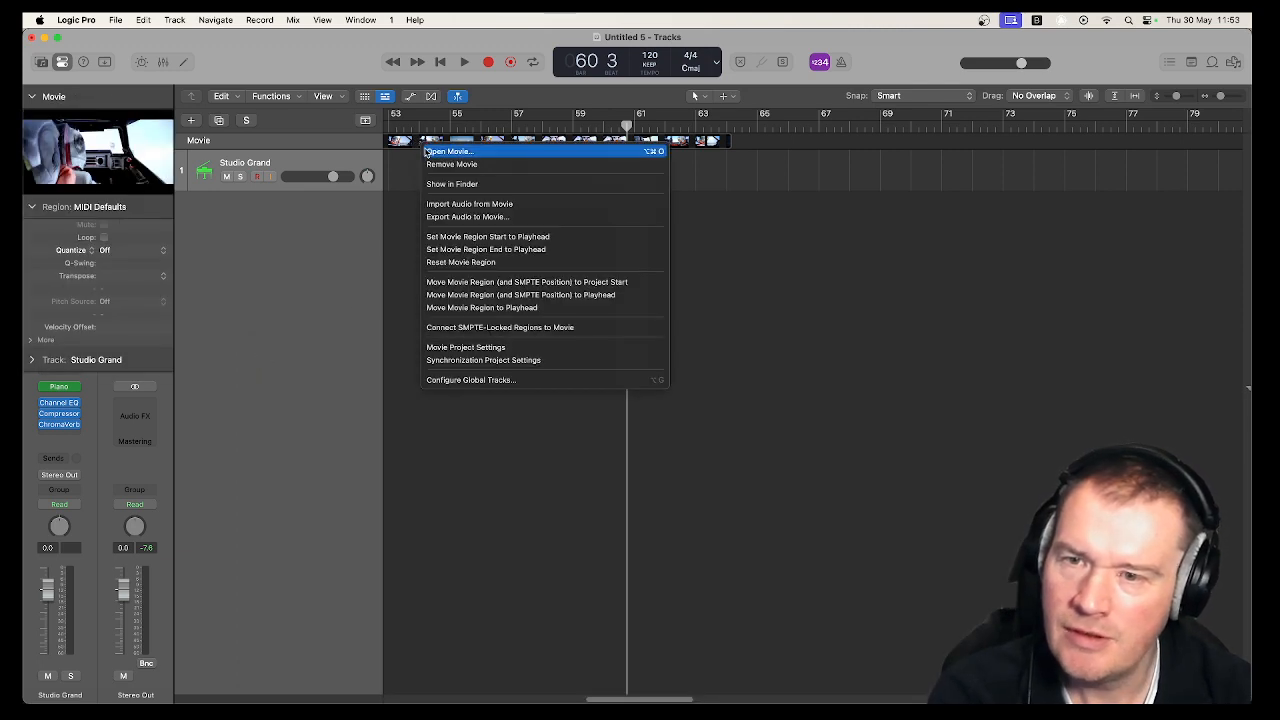
pyautogui.click(432, 164)
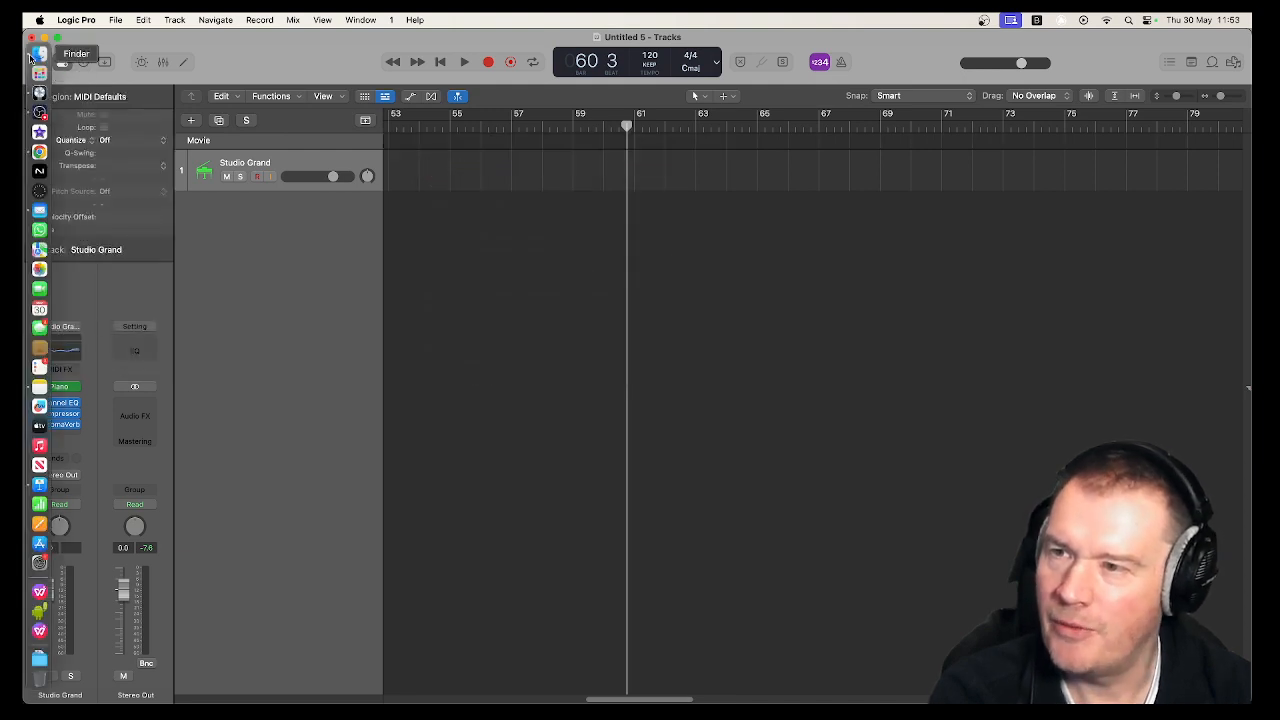
# Import the Top Gun (1986) Official Trailer MP4 from Finder's Logic Stem Splitter folder at bar 53, opening the movie and extracting its audio.
pyautogui.click(39, 55)
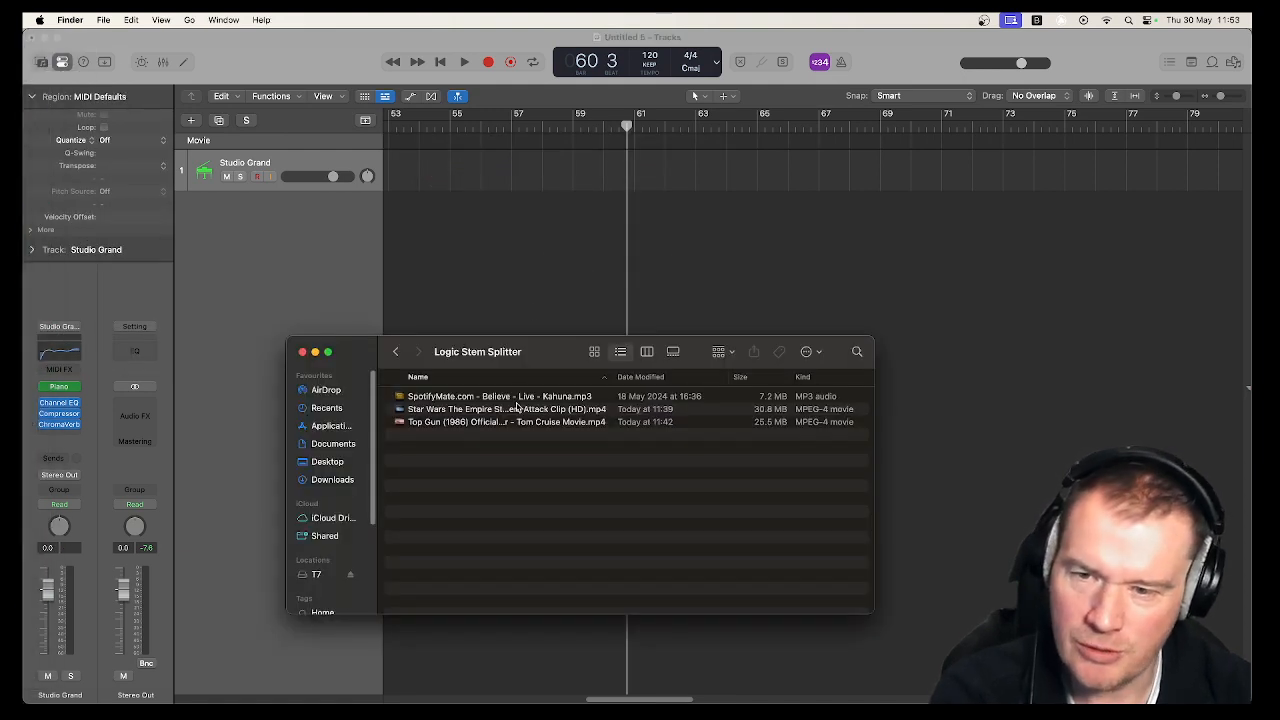
pyautogui.moveTo(490, 423); pyautogui.dragTo(408, 253)
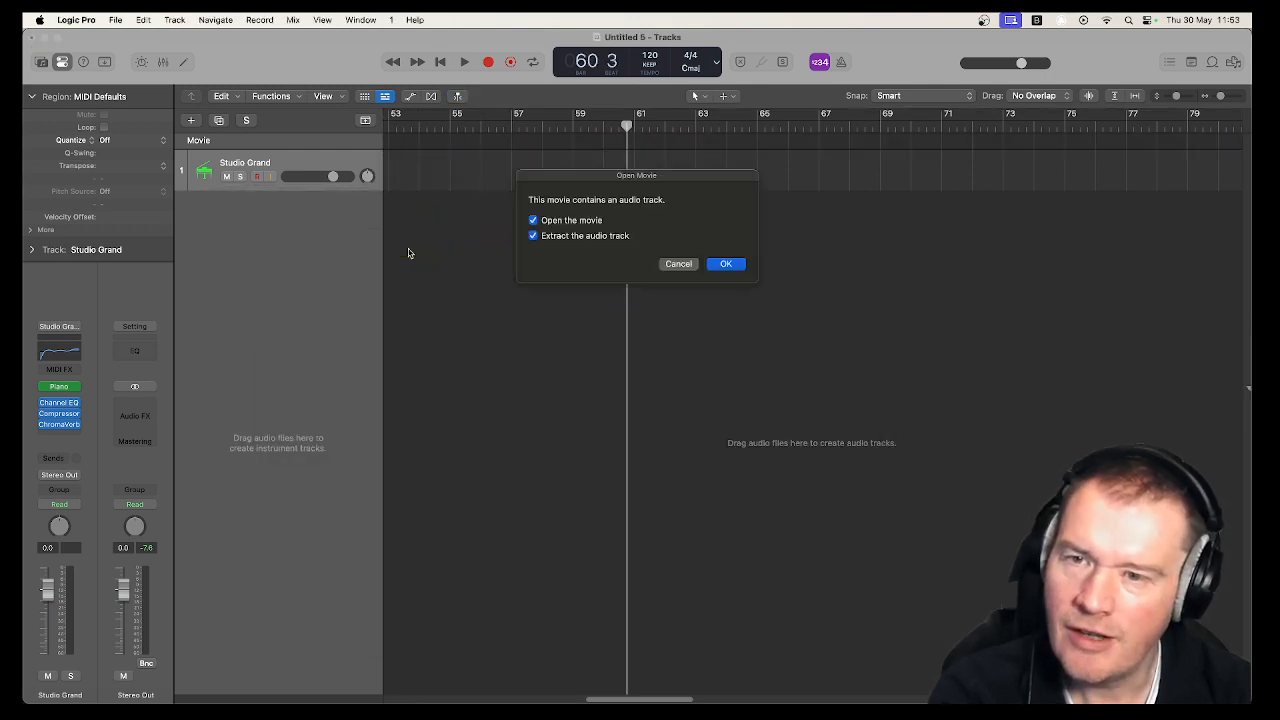
pyautogui.click(724, 263)
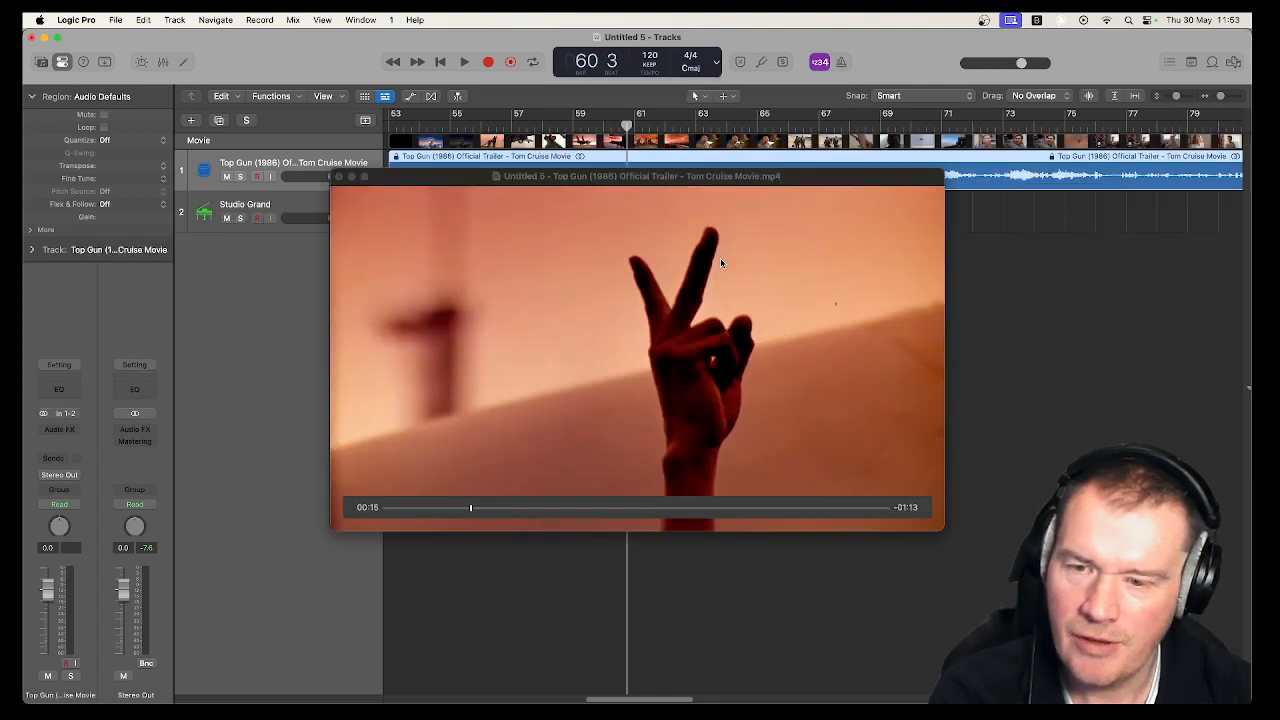
# Move the movie window below the track regions and audition the original Top Gun trailer audio around bars 58, 60 and 66.
pyautogui.moveTo(467, 177); pyautogui.dragTo(470, 297)
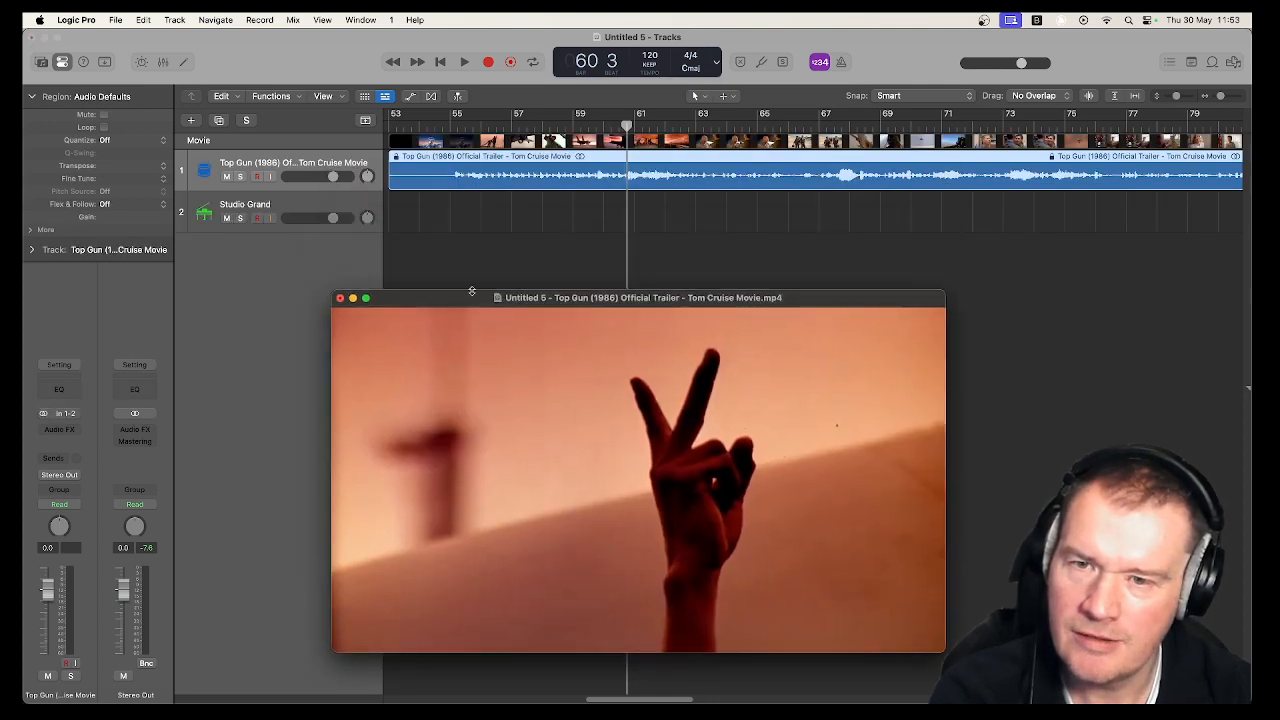
pyautogui.press('space')
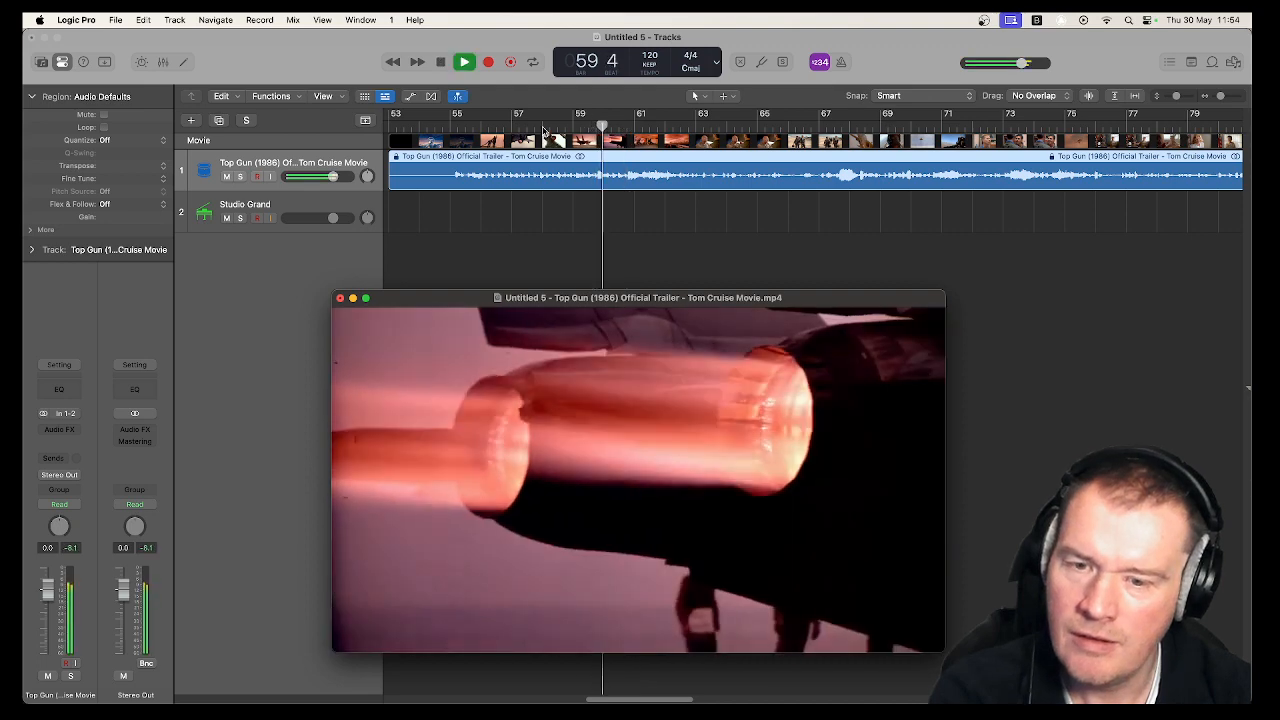
pyautogui.click(538, 126)
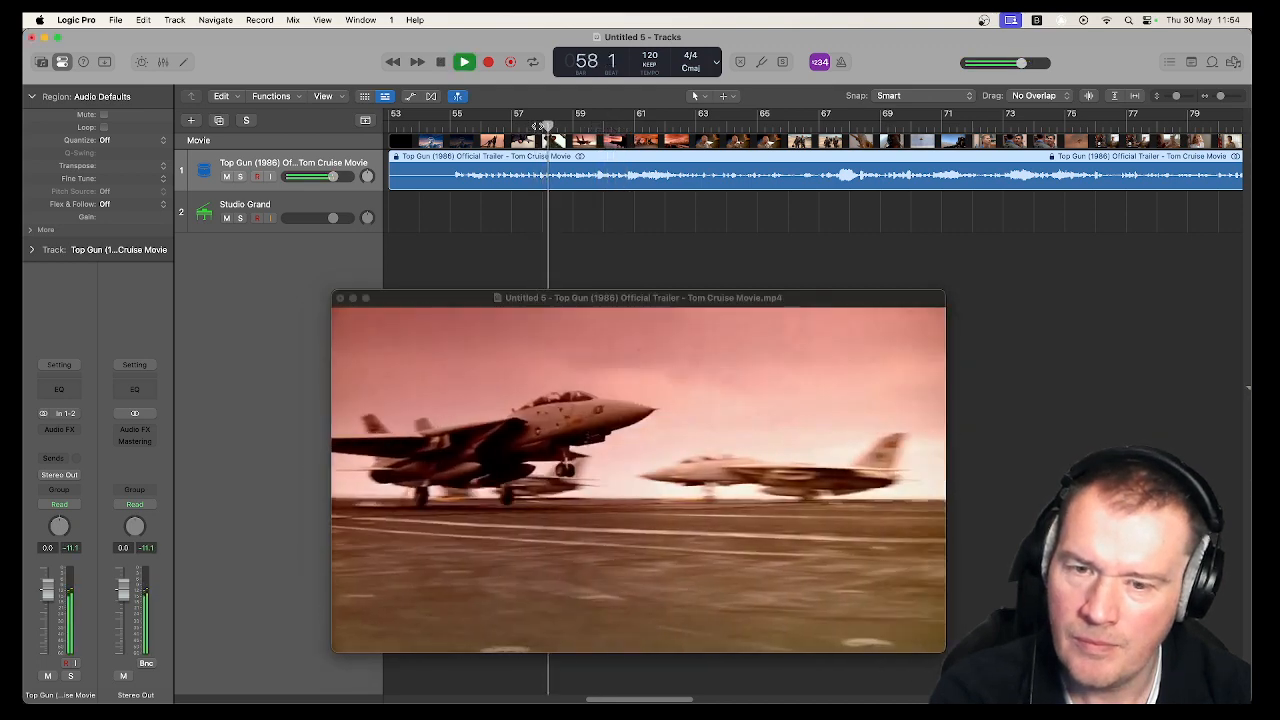
pyautogui.press('space')
pyautogui.click(622, 124)
pyautogui.press('space')
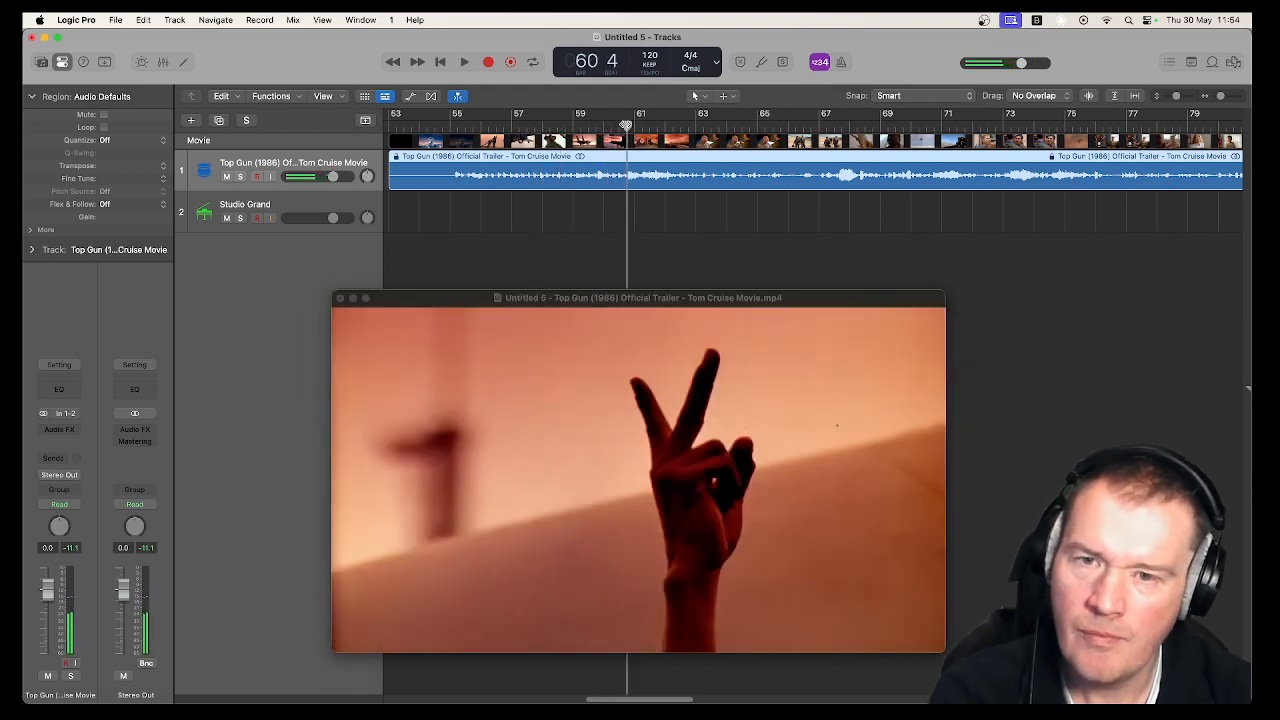
pyautogui.click(815, 128)
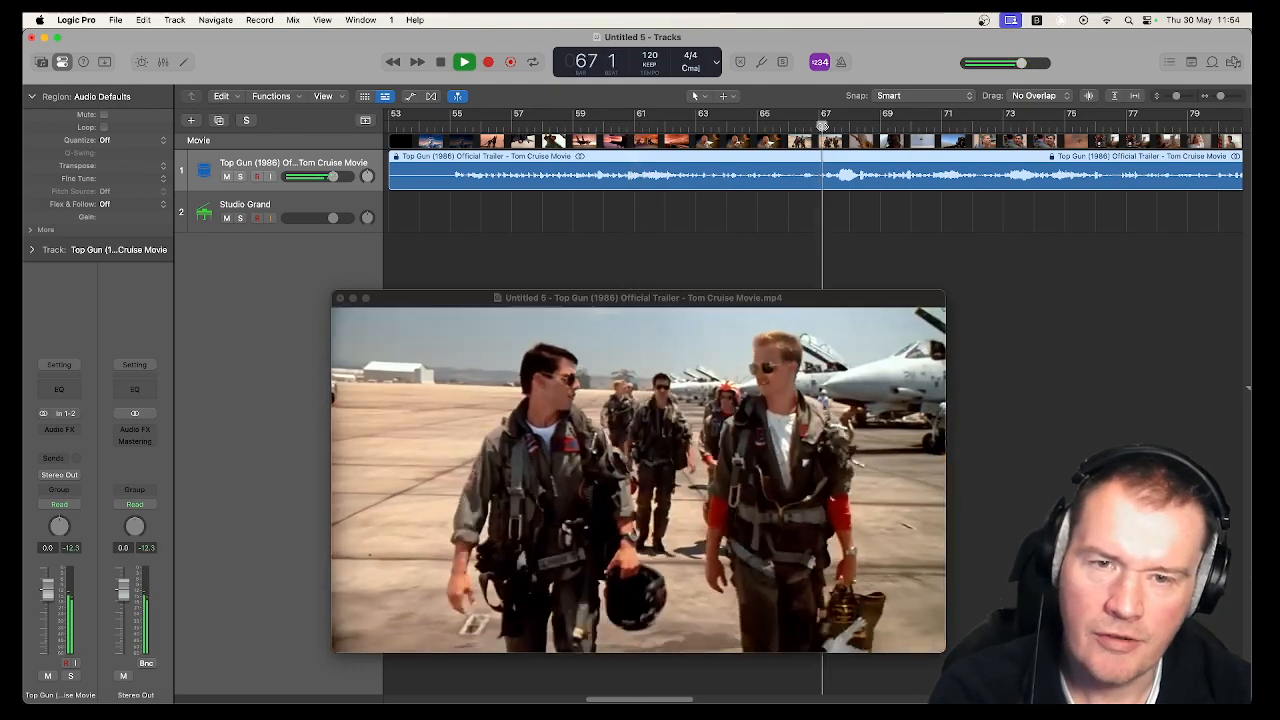
pyautogui.click(789, 127)
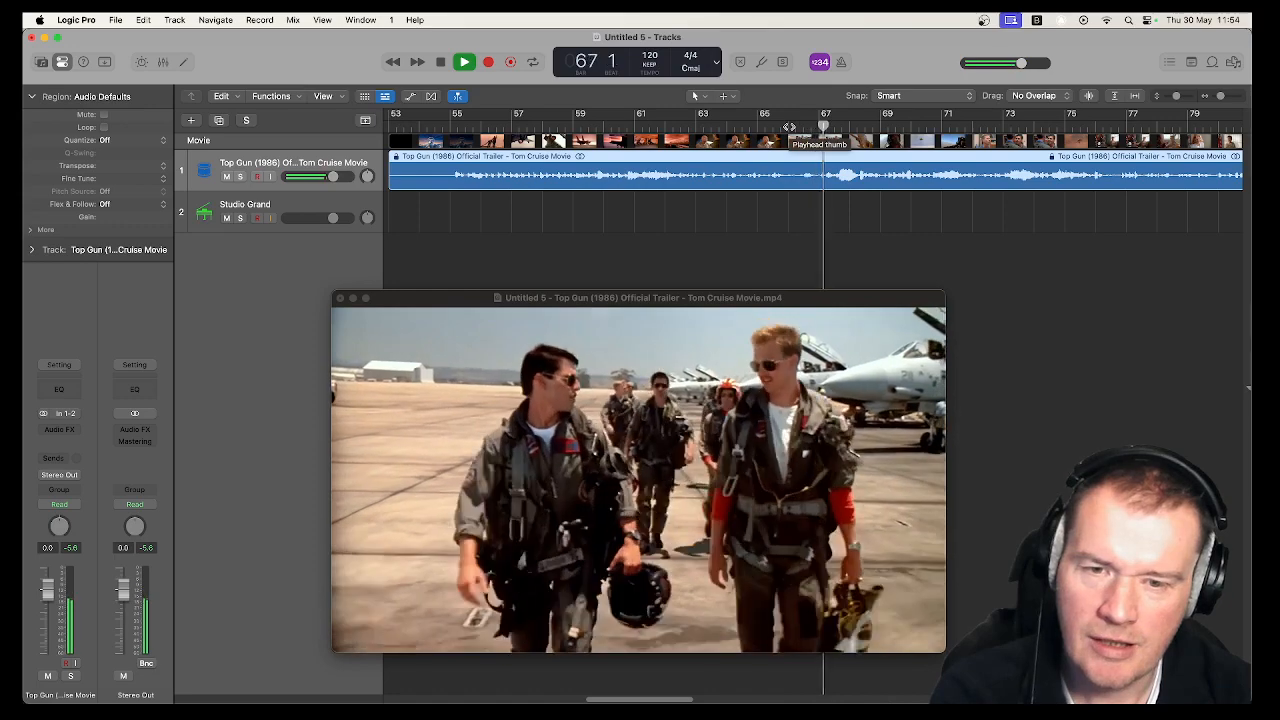
pyautogui.press('space')
# Run Stem Splitter on the Top Gun trailer region with Vocals, Drums, Bass and Other enabled, moving the movie window clear of the dialog.
pyautogui.rightClick(591, 165)
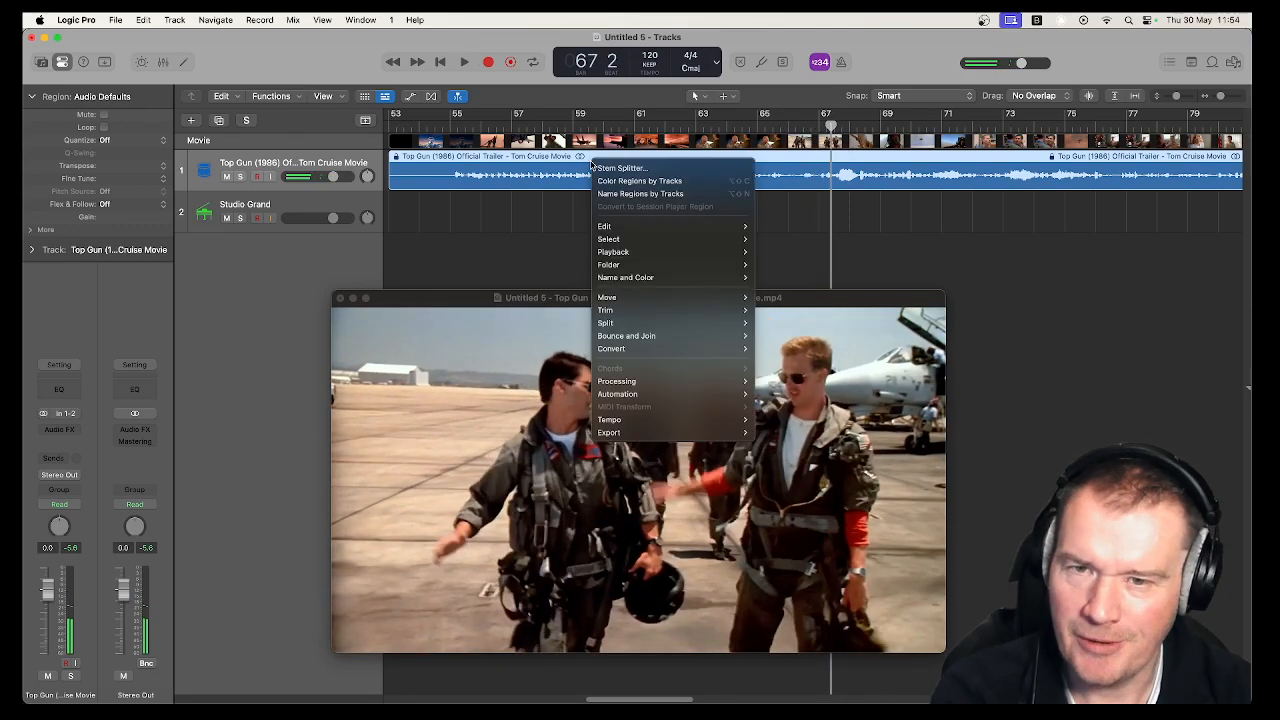
pyautogui.click(600, 168)
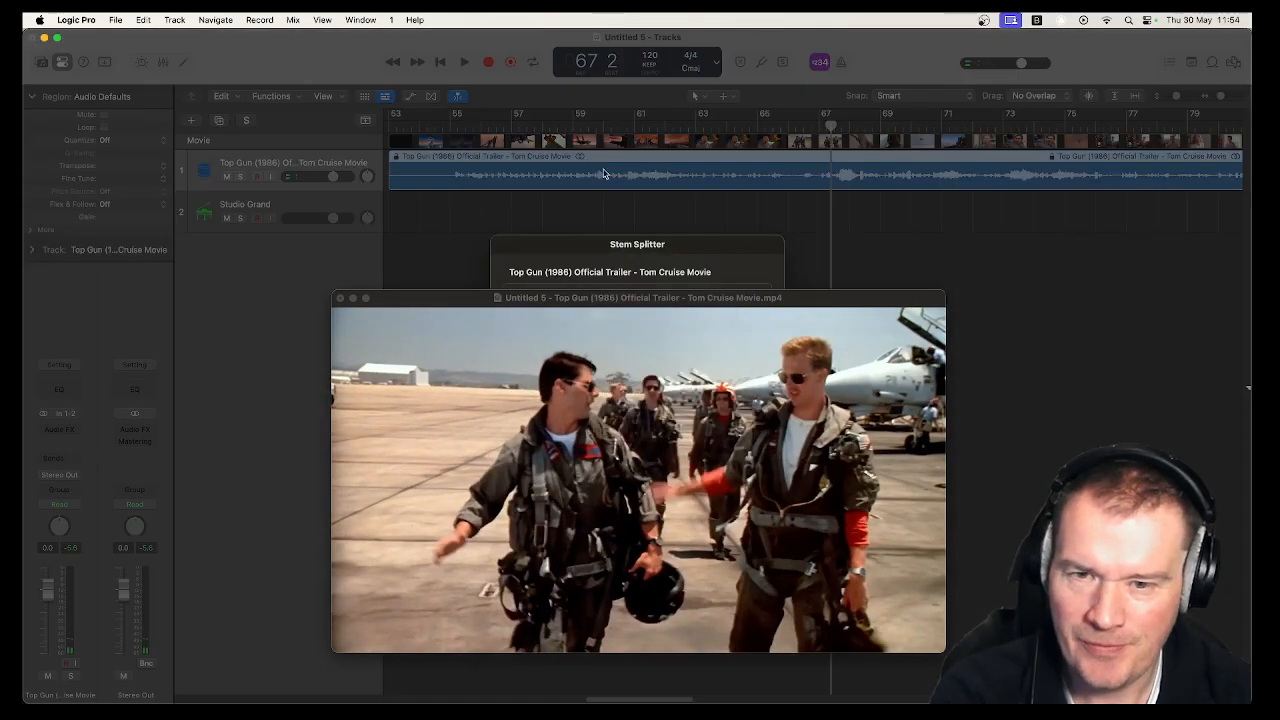
pyautogui.moveTo(614, 306); pyautogui.dragTo(692, 527)
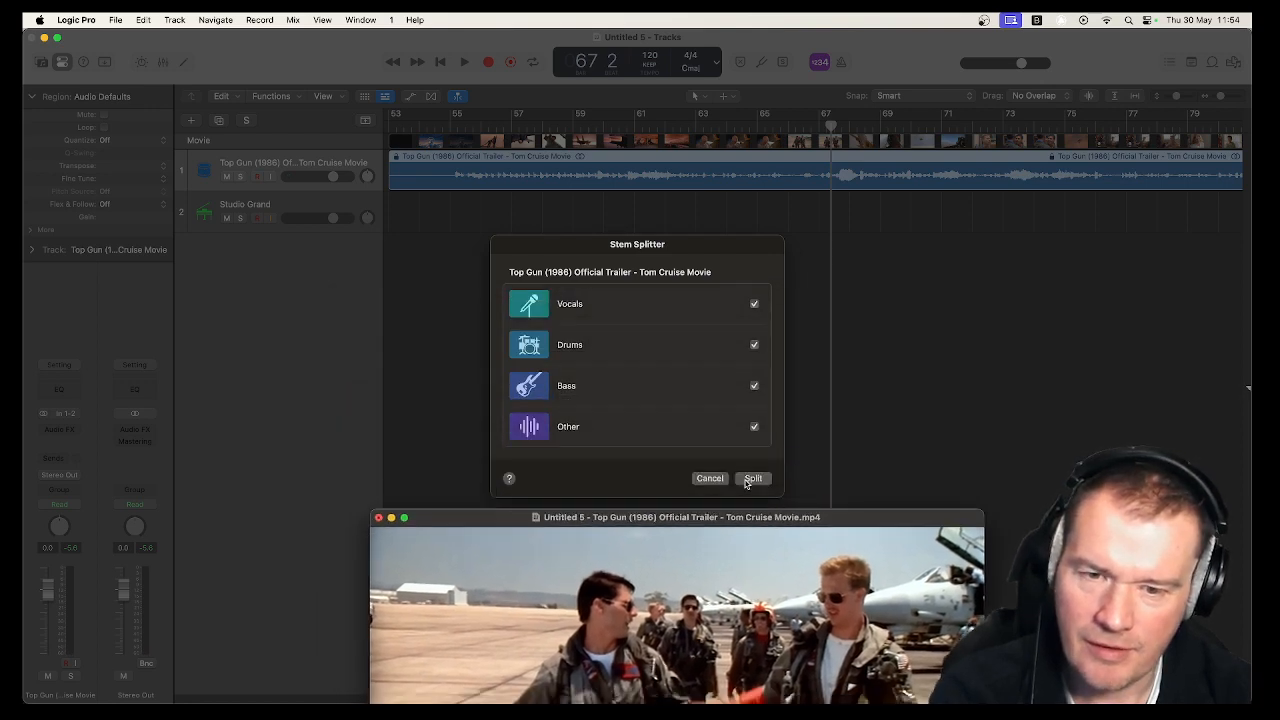
pyautogui.click(751, 477)
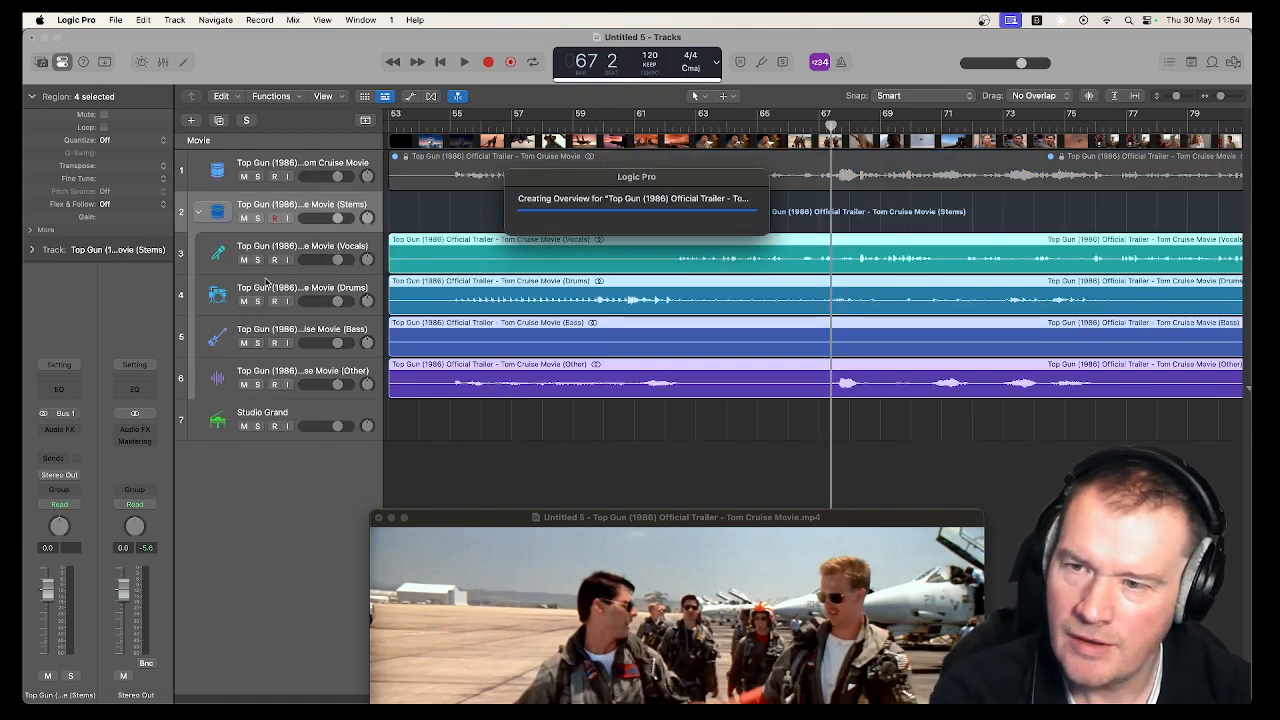
# Solo the Top Gun Vocals stem, raise the movie window for a full view, and start playback from bar 62.
pyautogui.click(258, 260)
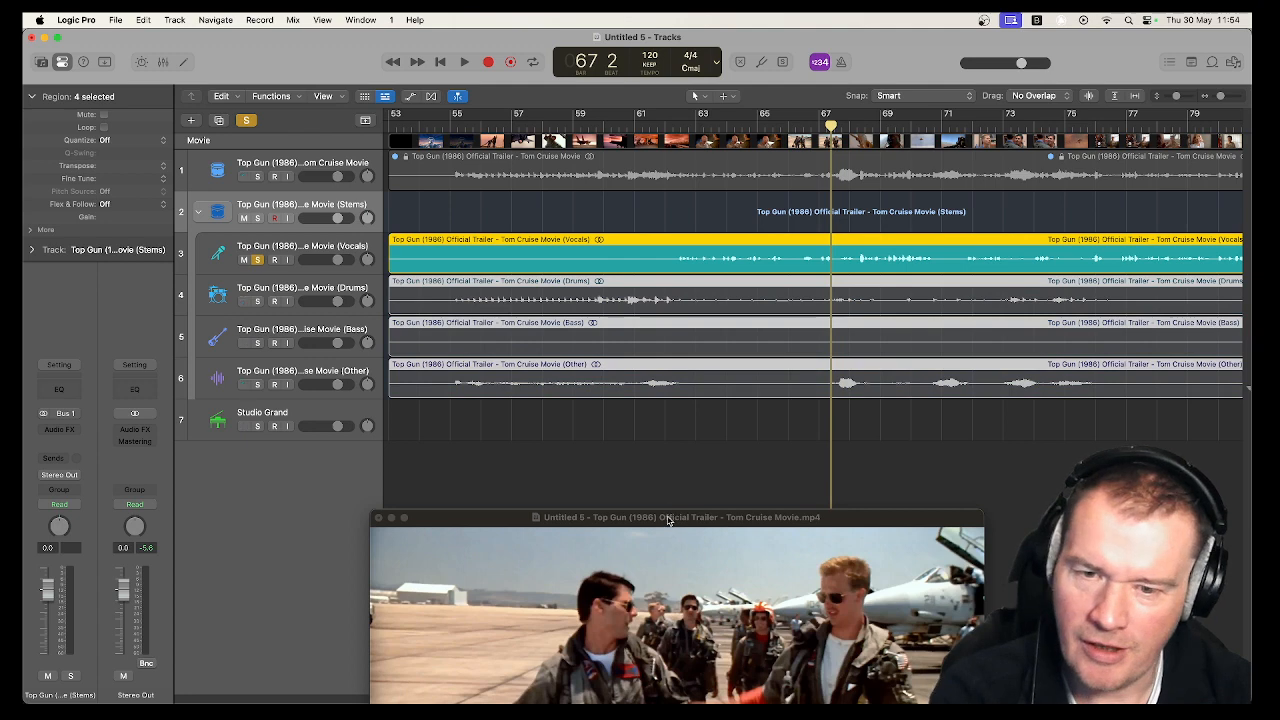
pyautogui.moveTo(668, 521); pyautogui.dragTo(614, 306)
pyautogui.click(666, 130)
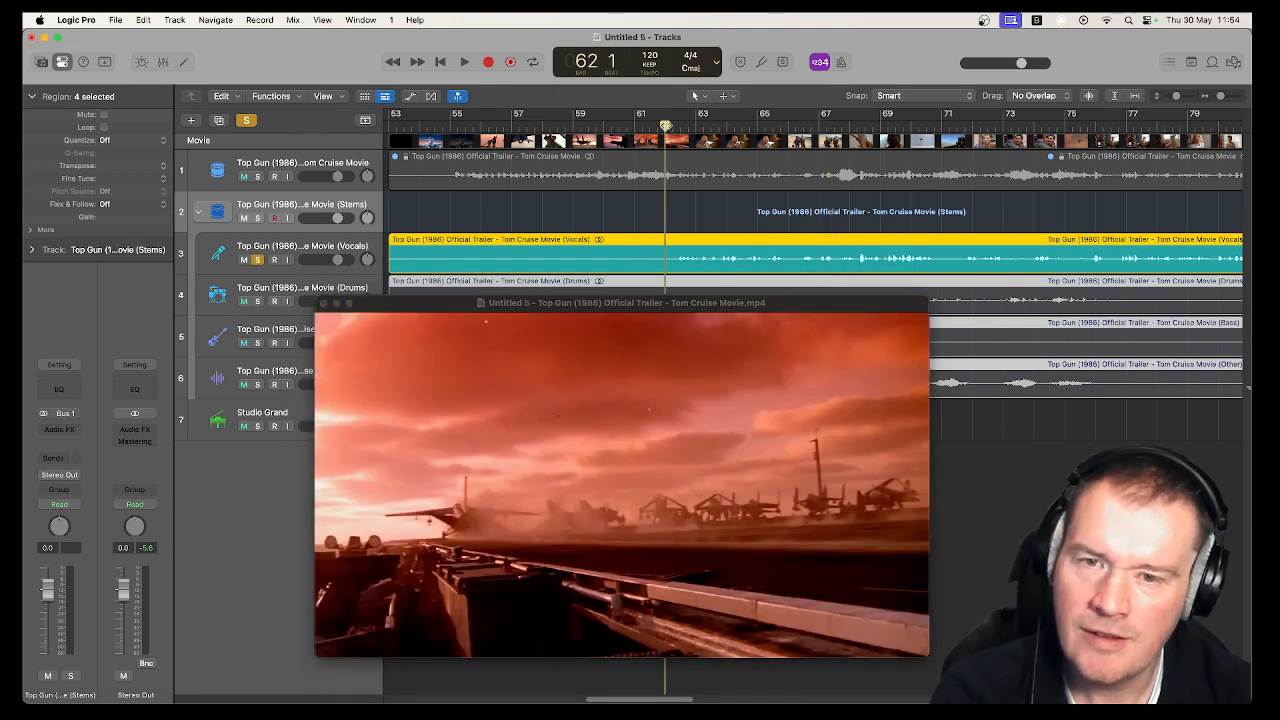
pyautogui.press('space')
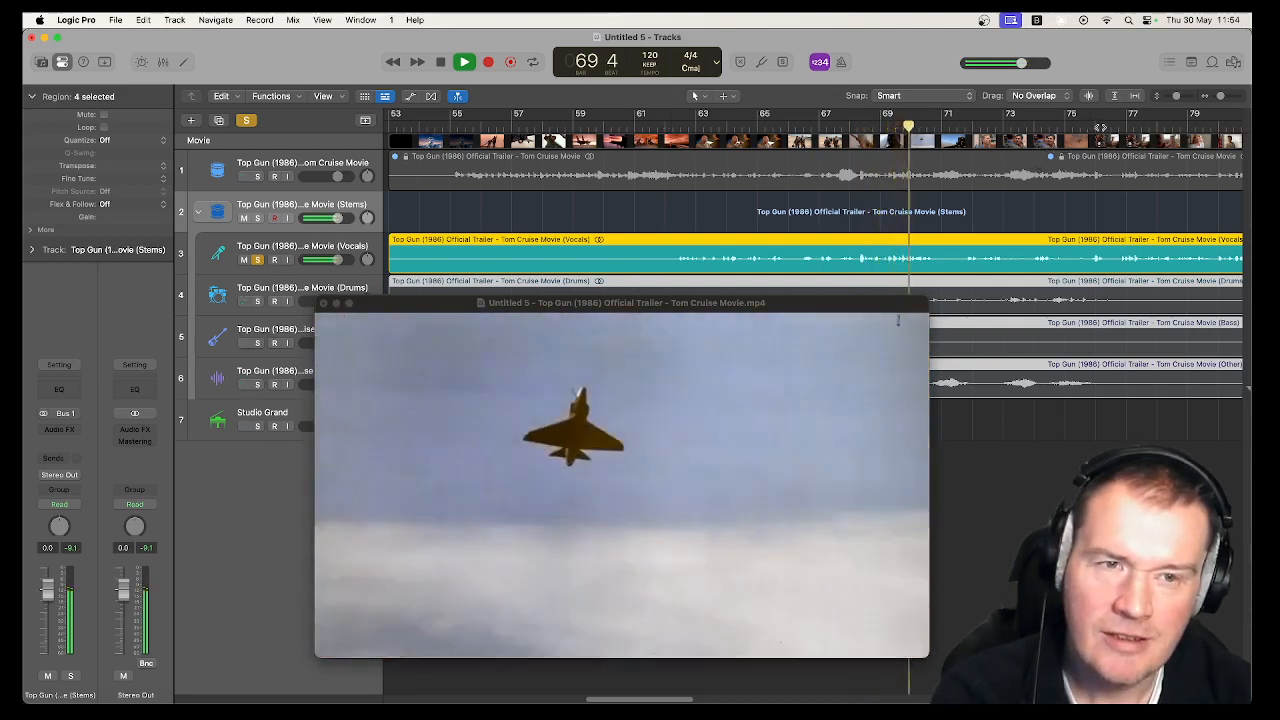
# Audition the soloed vocals in the rest of the trailer, around bars 76, 85, 87 and 89, and stop playback.
pyautogui.click(1115, 125)
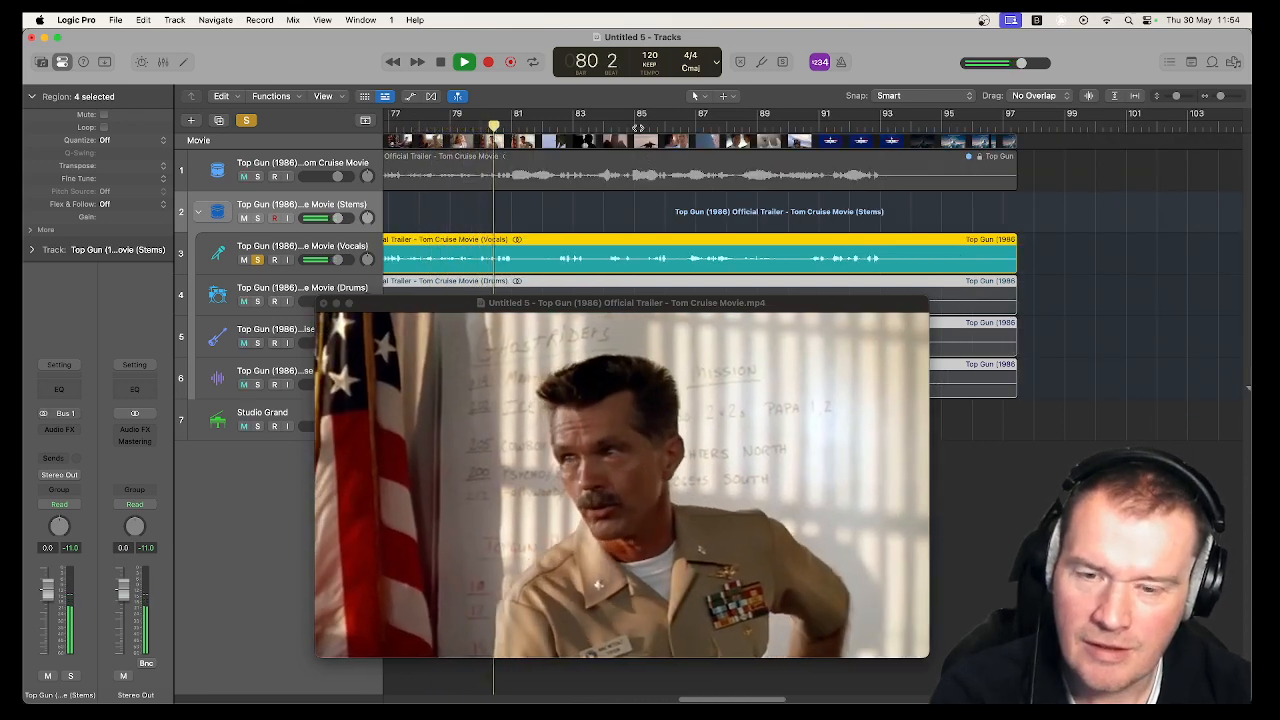
pyautogui.click(638, 125)
pyautogui.click(705, 126)
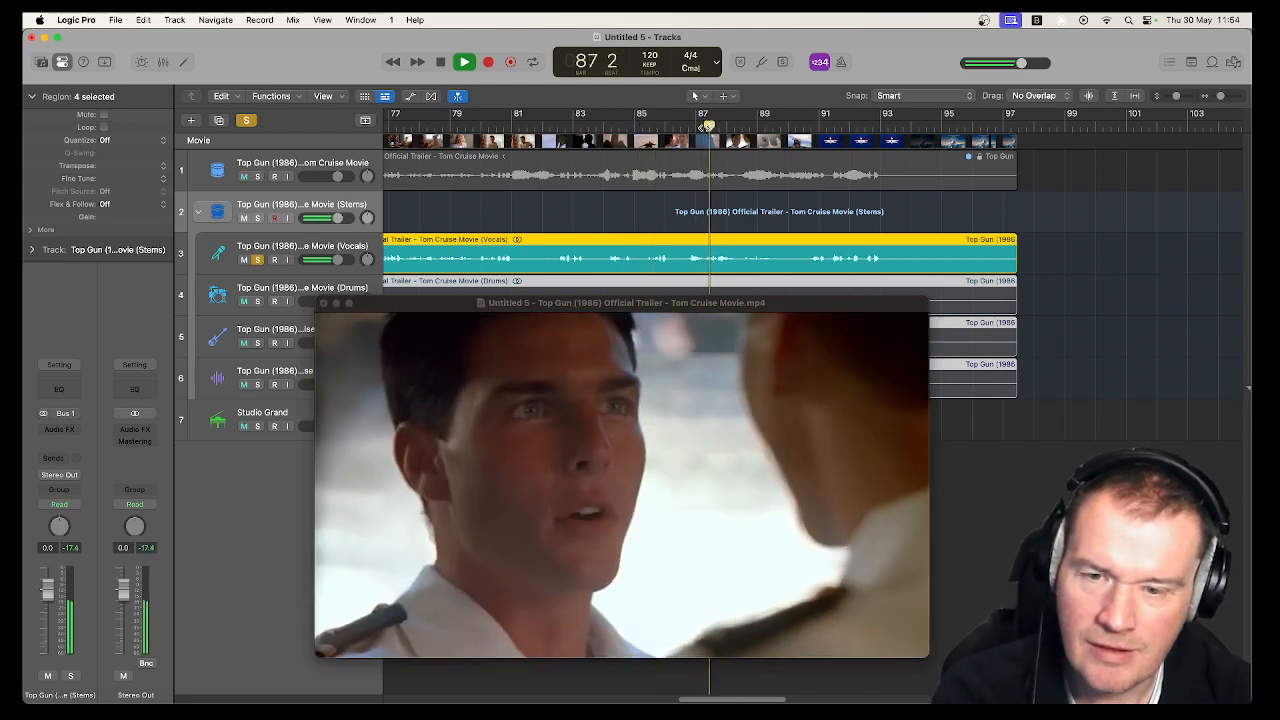
pyautogui.click(768, 124)
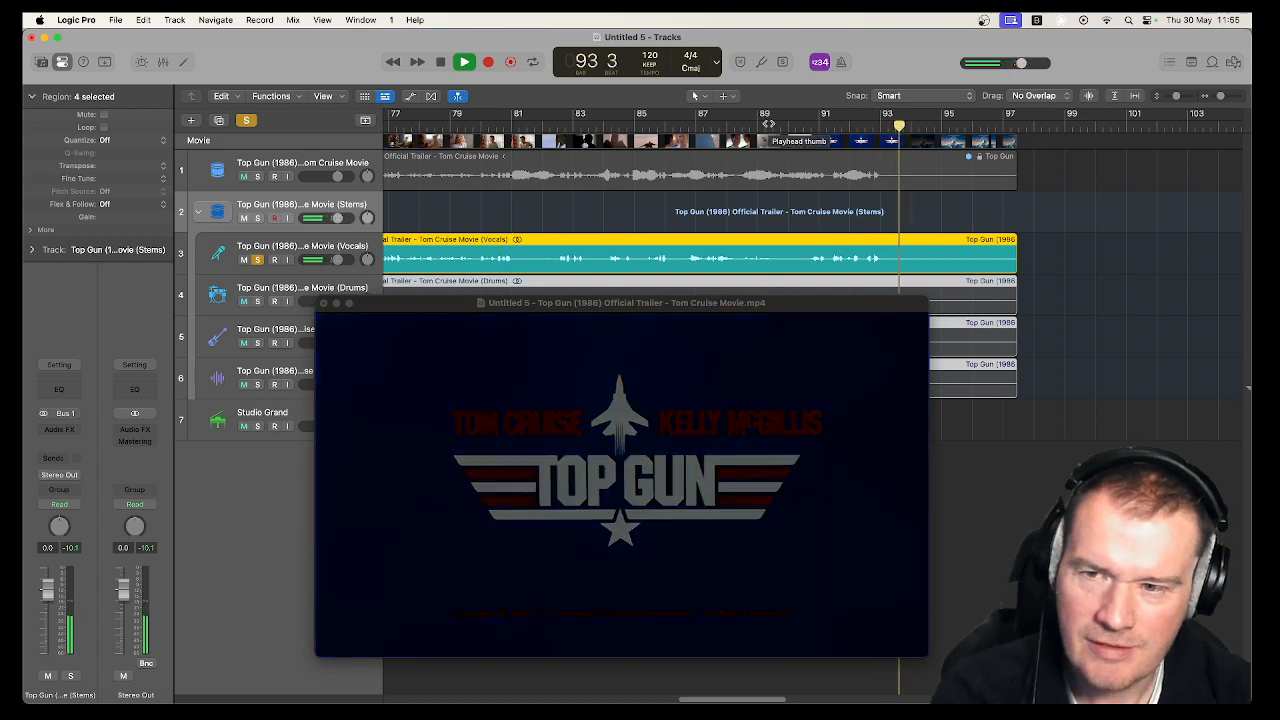
pyautogui.press('space')
# Close the Top Gun movie window, deselect the stem regions, and replay the soloed vocals from bar 89.
pyautogui.moveTo(396, 305); pyautogui.dragTo(418, 254)
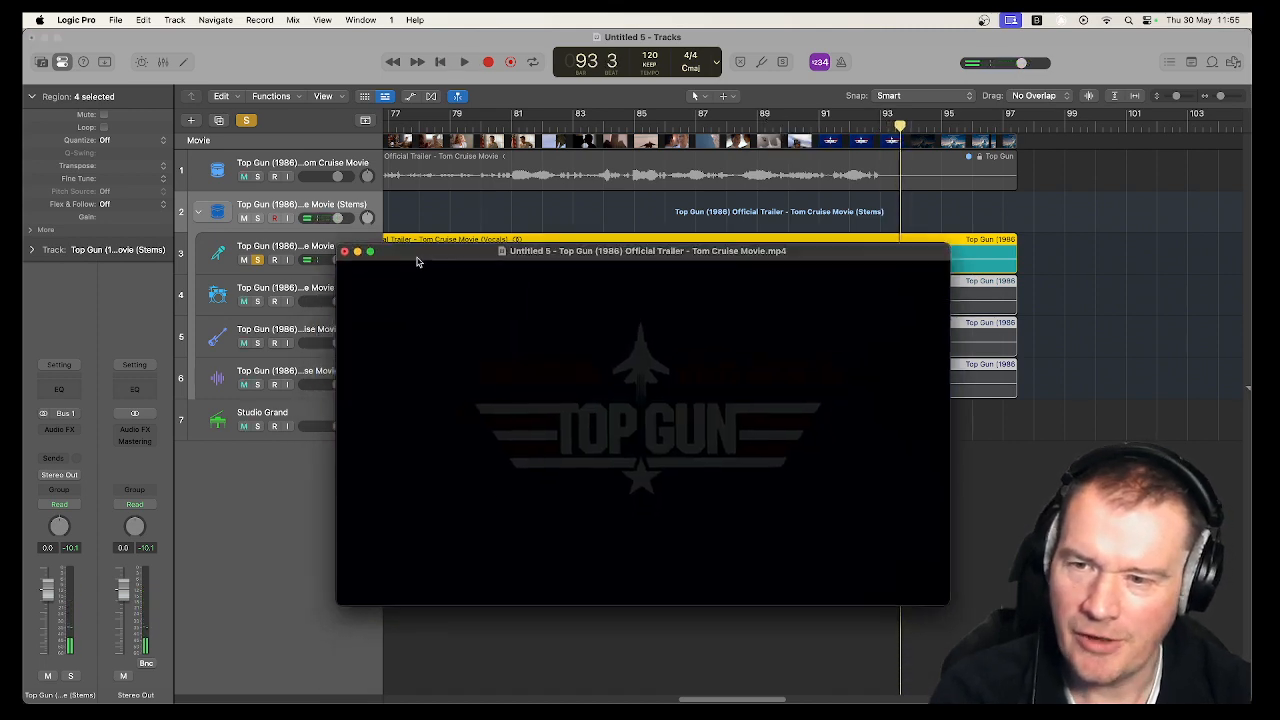
pyautogui.click(345, 250)
pyautogui.click(511, 509)
pyautogui.press('space')
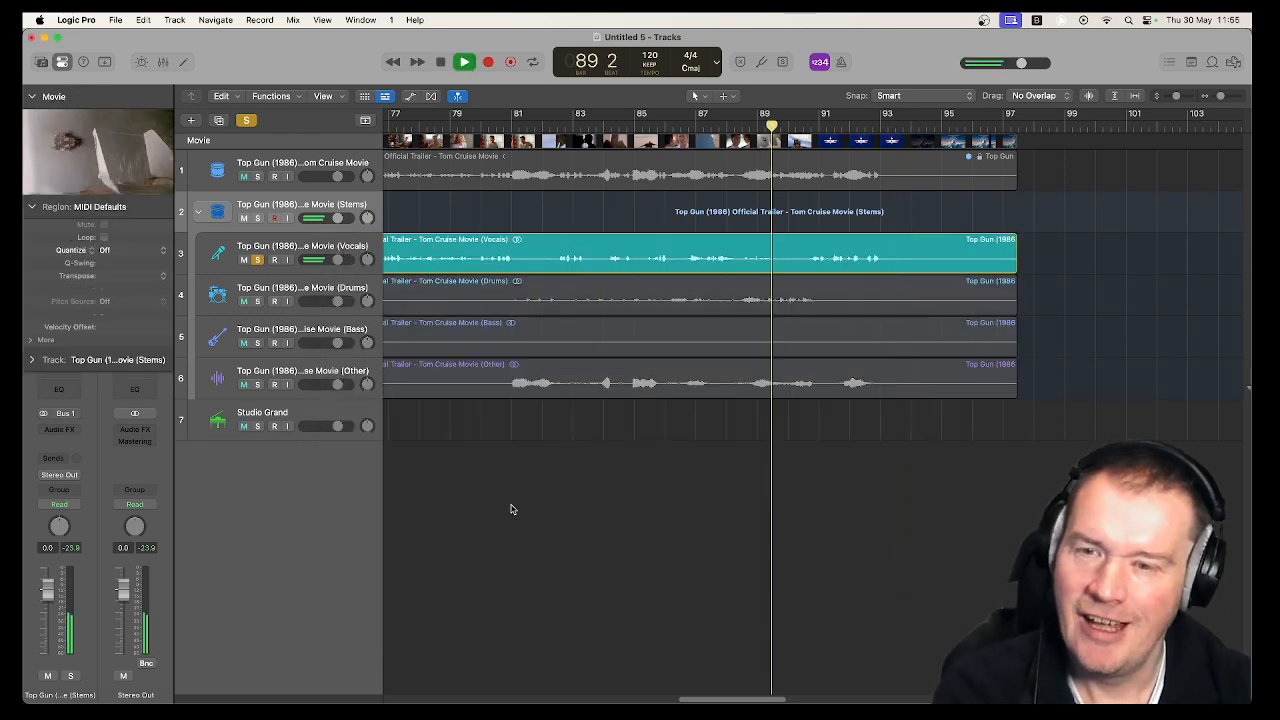